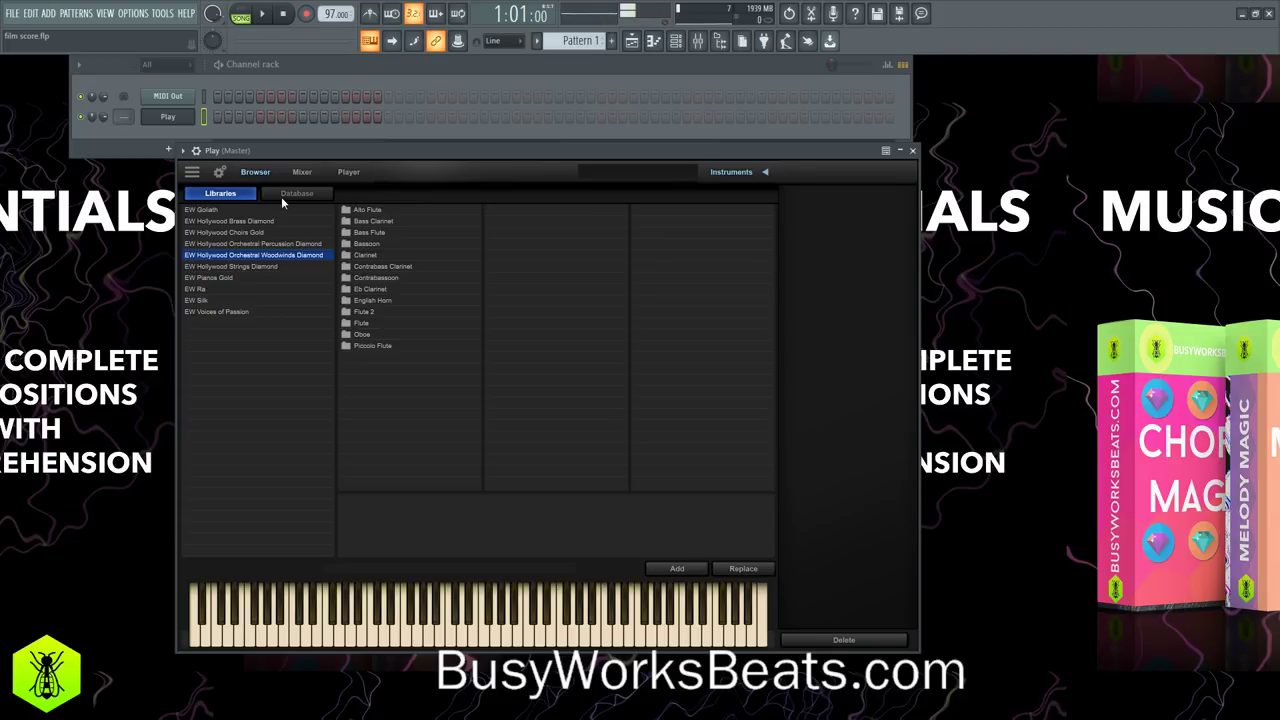
# Open the instrument database and try limiting its list to installed instruments, switching the filter off again
pyautogui.click(281, 196)
pyautogui.click(635, 193)
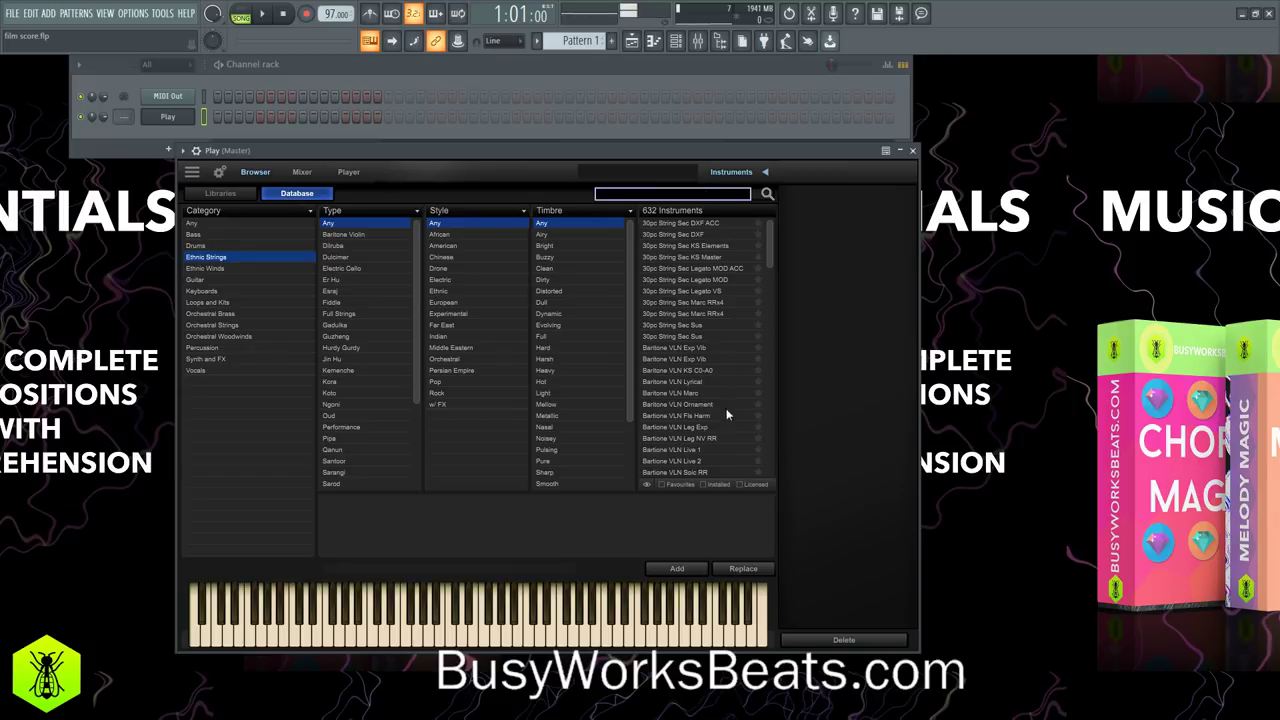
pyautogui.click(703, 484)
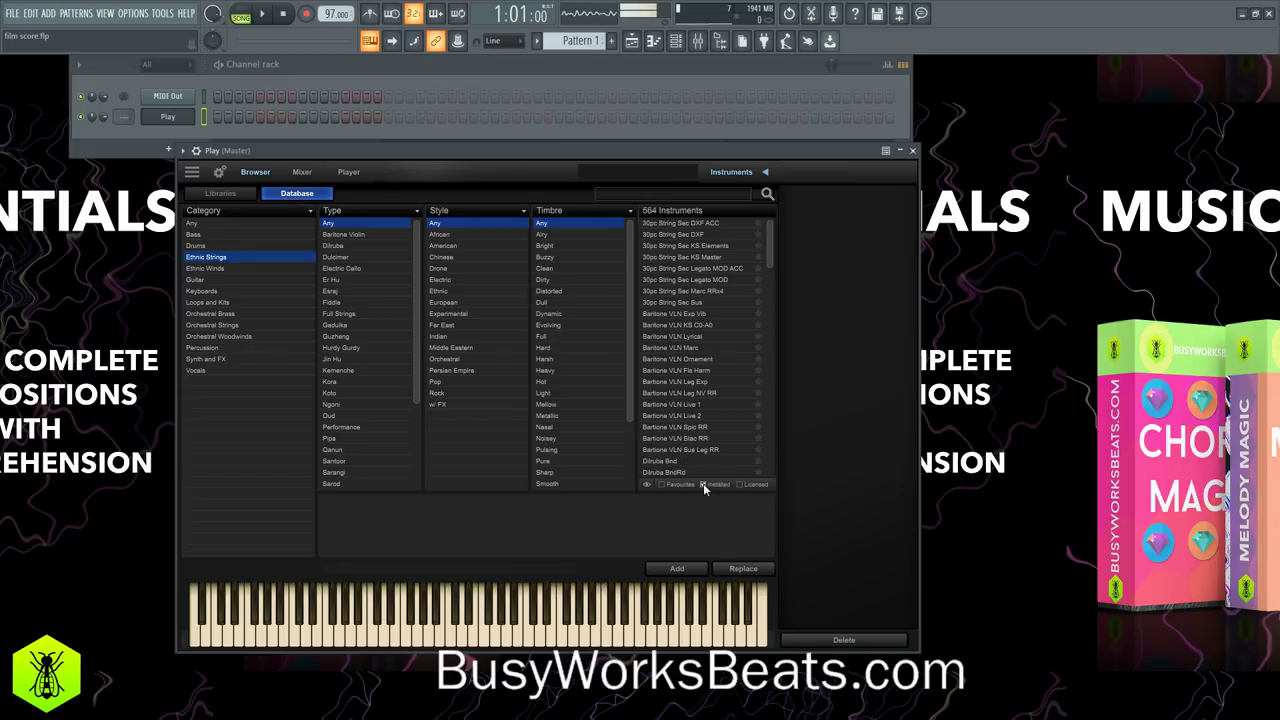
pyautogui.click(673, 193)
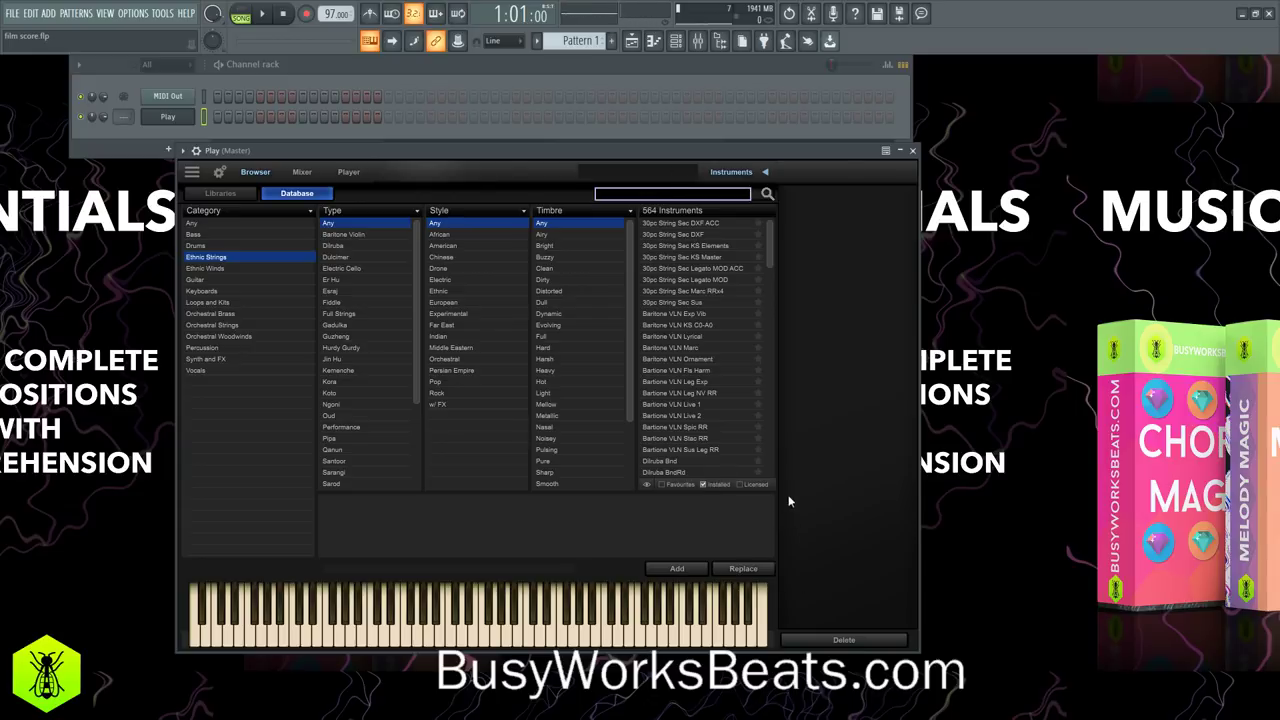
pyautogui.click(703, 484)
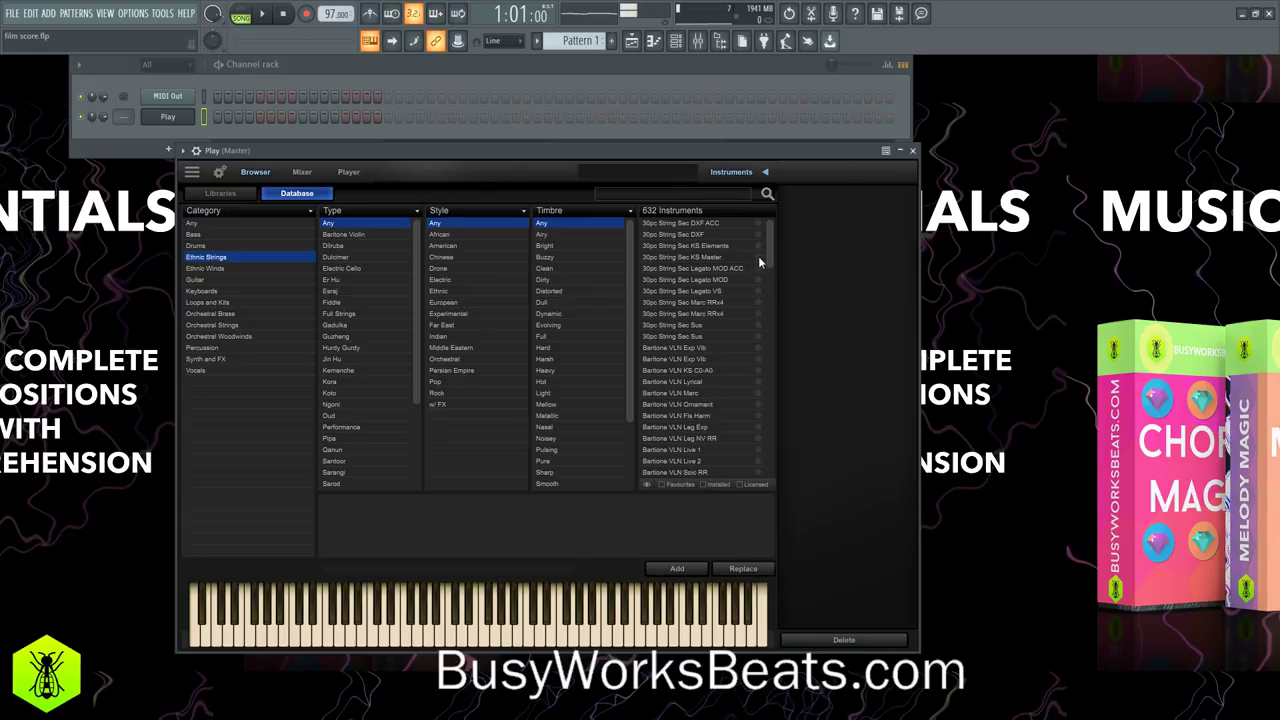
# Search the instrument database for "brass hit"
pyautogui.moveTo(768, 260); pyautogui.dragTo(768, 378)
pyautogui.click(670, 193)
pyautogui.write('brass hit')
pyautogui.press('Return')
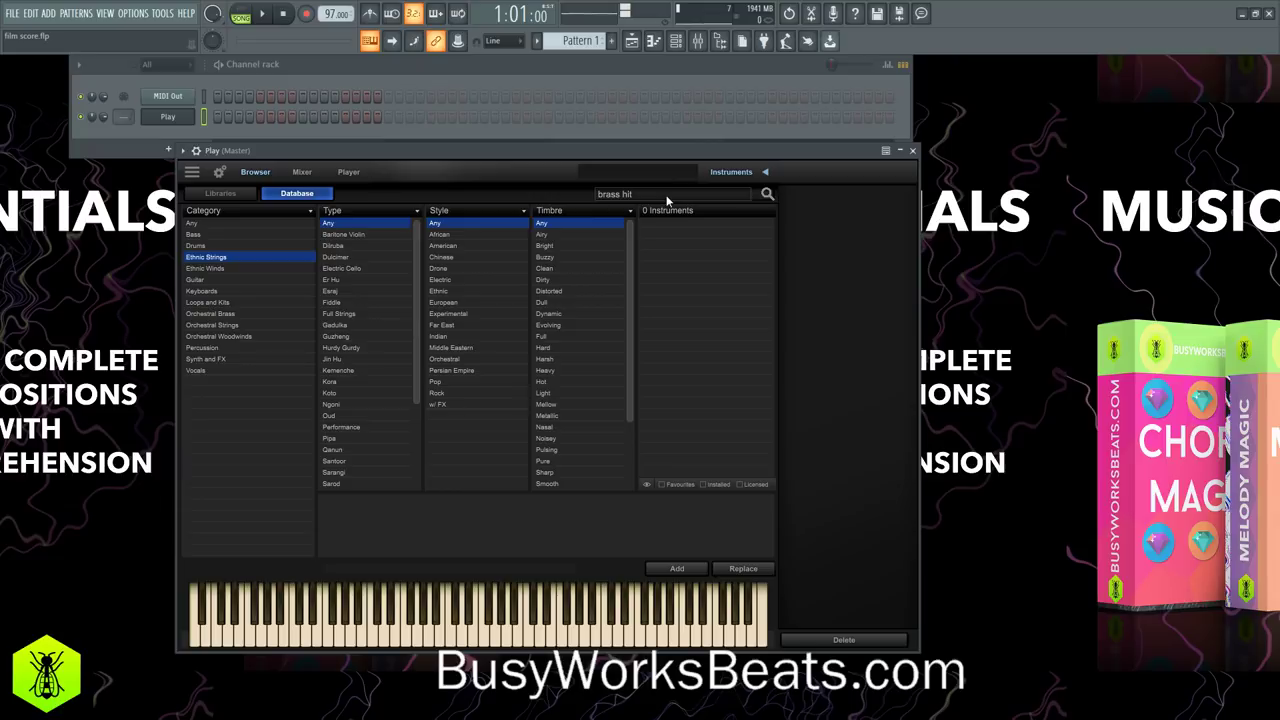
# Search the database for "brass" and show the details of the 2TP Mute Rip instrument
pyautogui.click(667, 195)
pyautogui.click(667, 195)
pyautogui.press('Return')
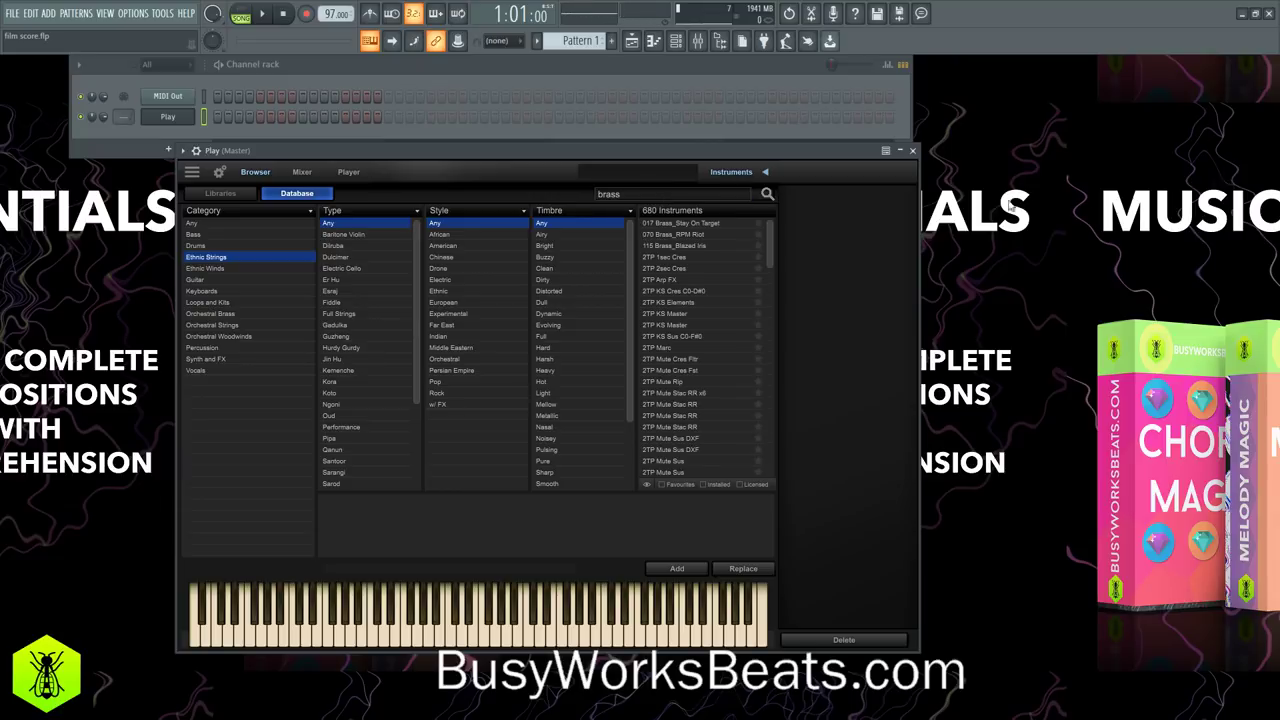
pyautogui.click(692, 382)
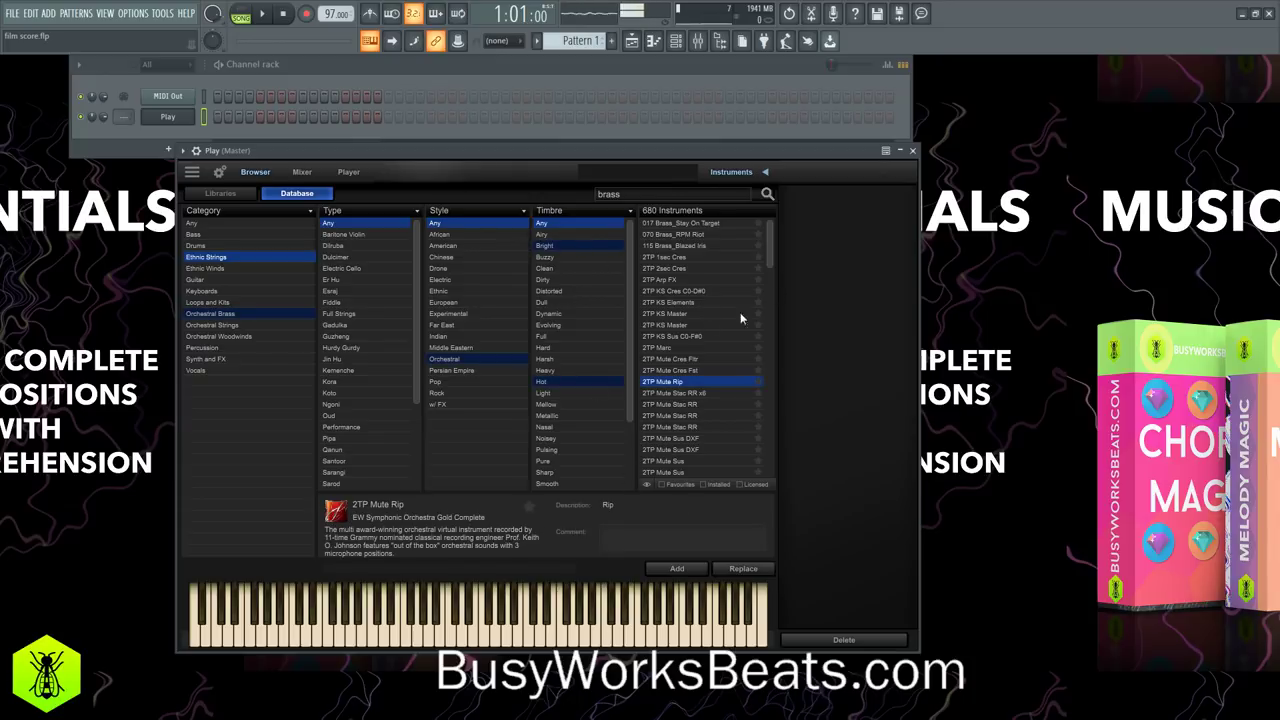
# Clear the brass search and limit the database list to installed instruments
pyautogui.click(660, 194)
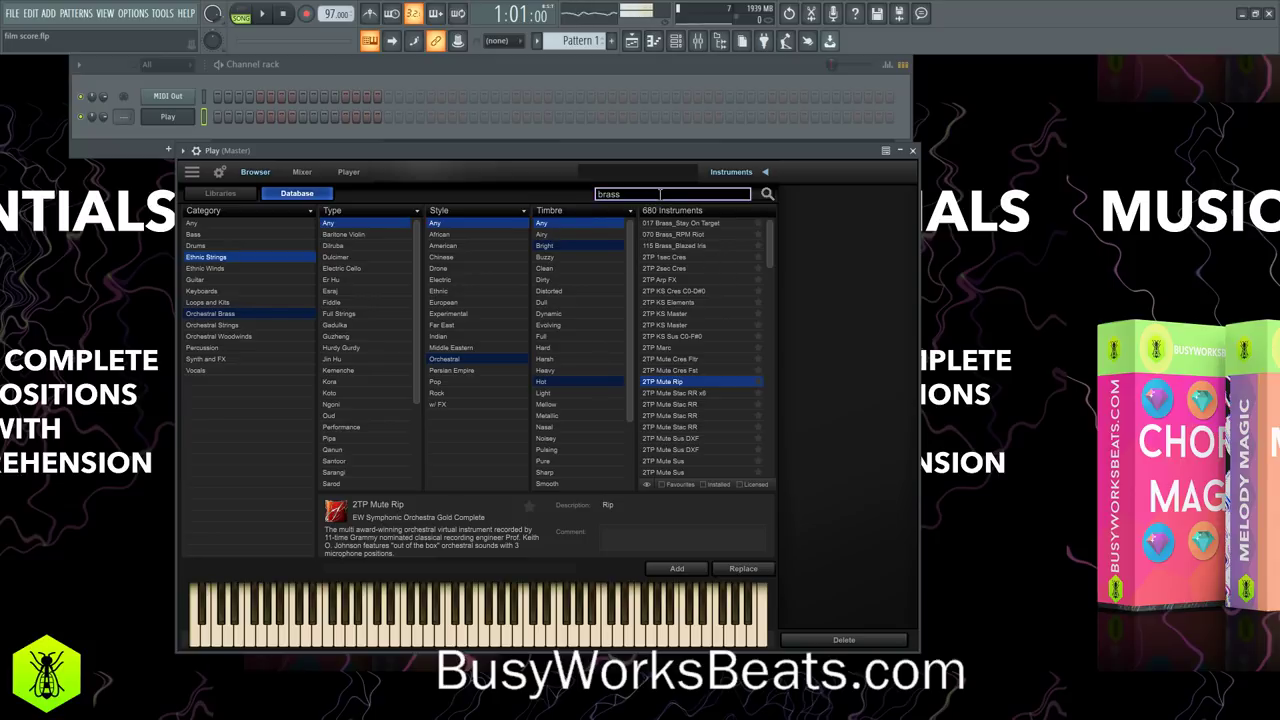
pyautogui.press('BackSpace')
pyautogui.press('BackSpace')
pyautogui.press('BackSpace')
pyautogui.click(702, 484)
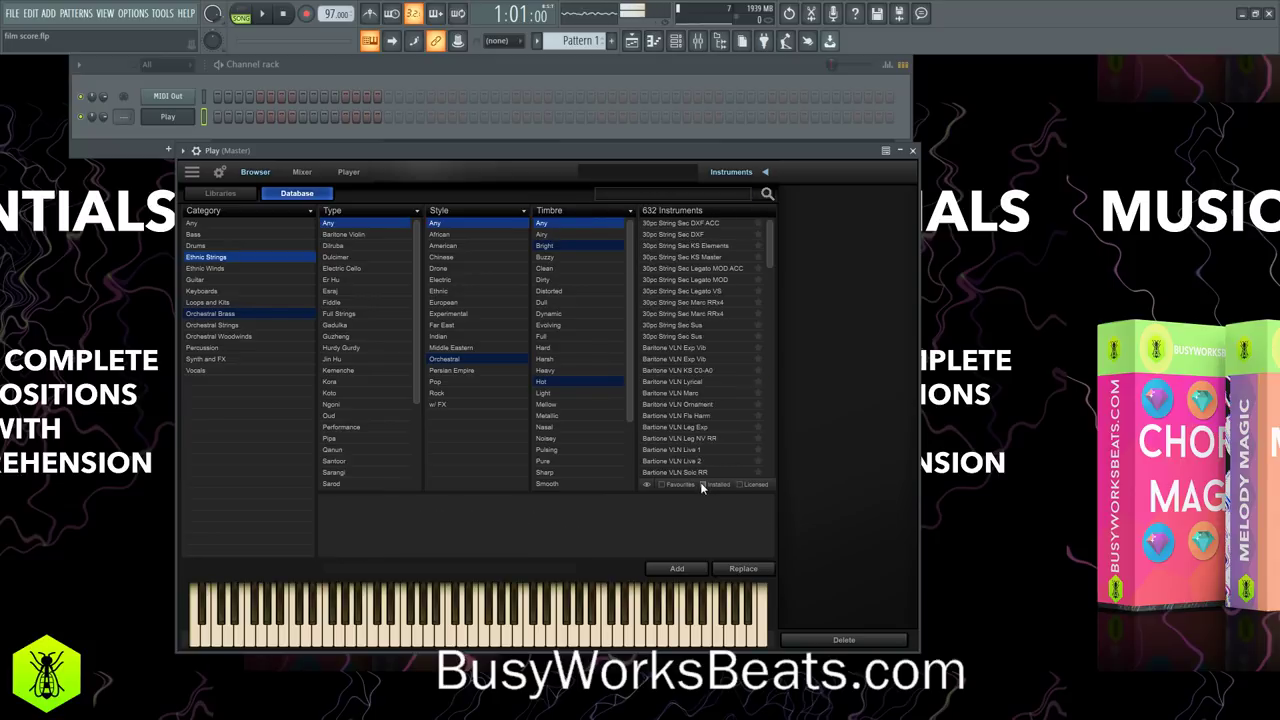
# Search the installed instruments for "staccato"
pyautogui.click(686, 194)
pyautogui.write('staccato')
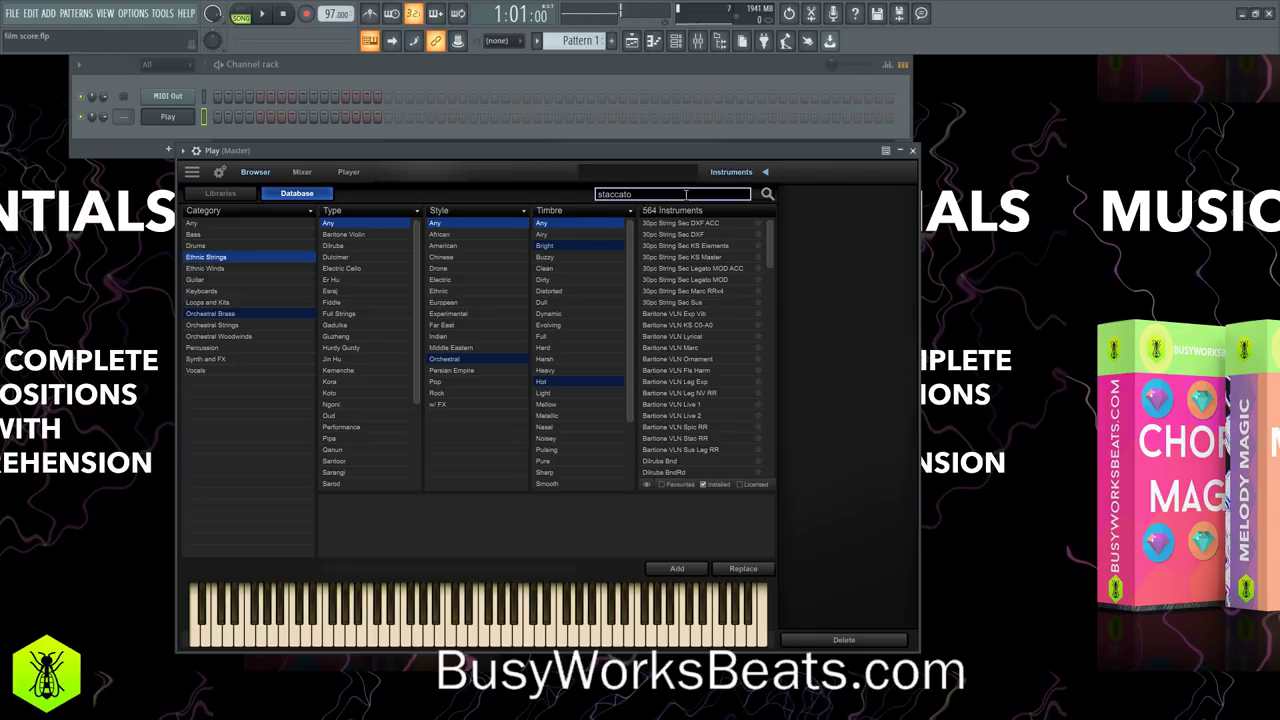
pyautogui.press('Return')
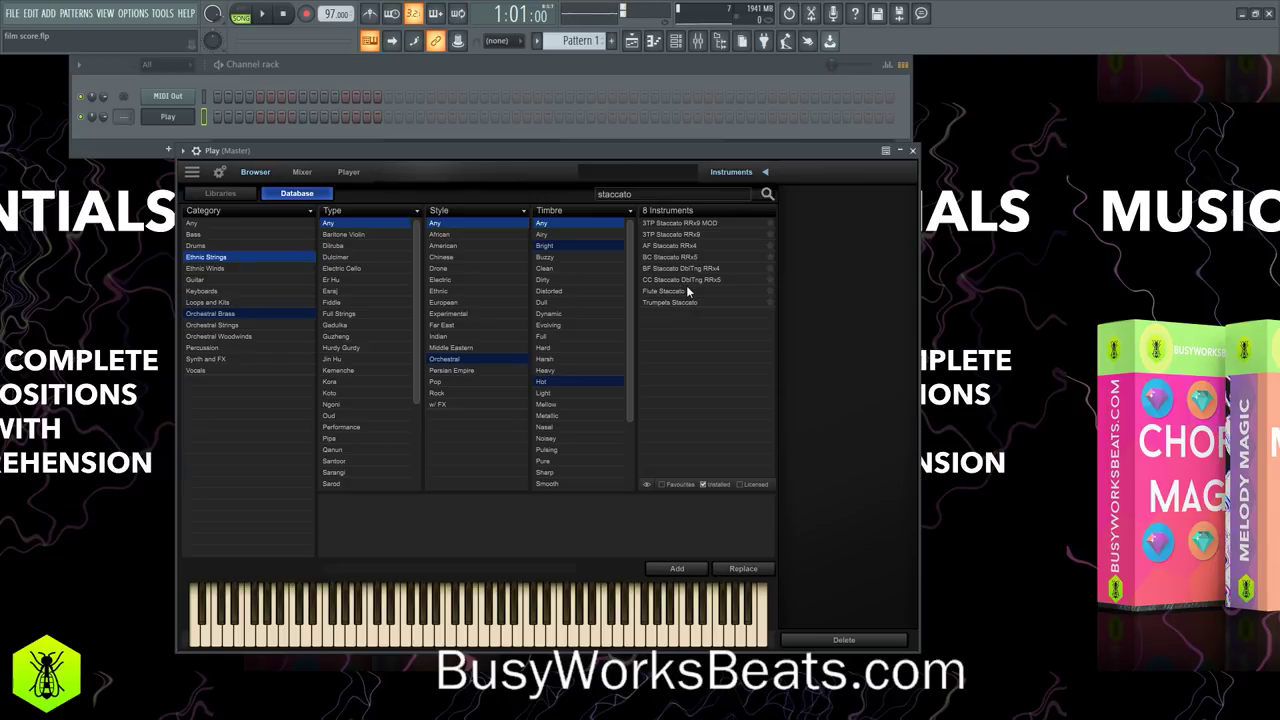
# Look through the staccato instruments and load Flute Staccato from EW Goliath
pyautogui.click(680, 233)
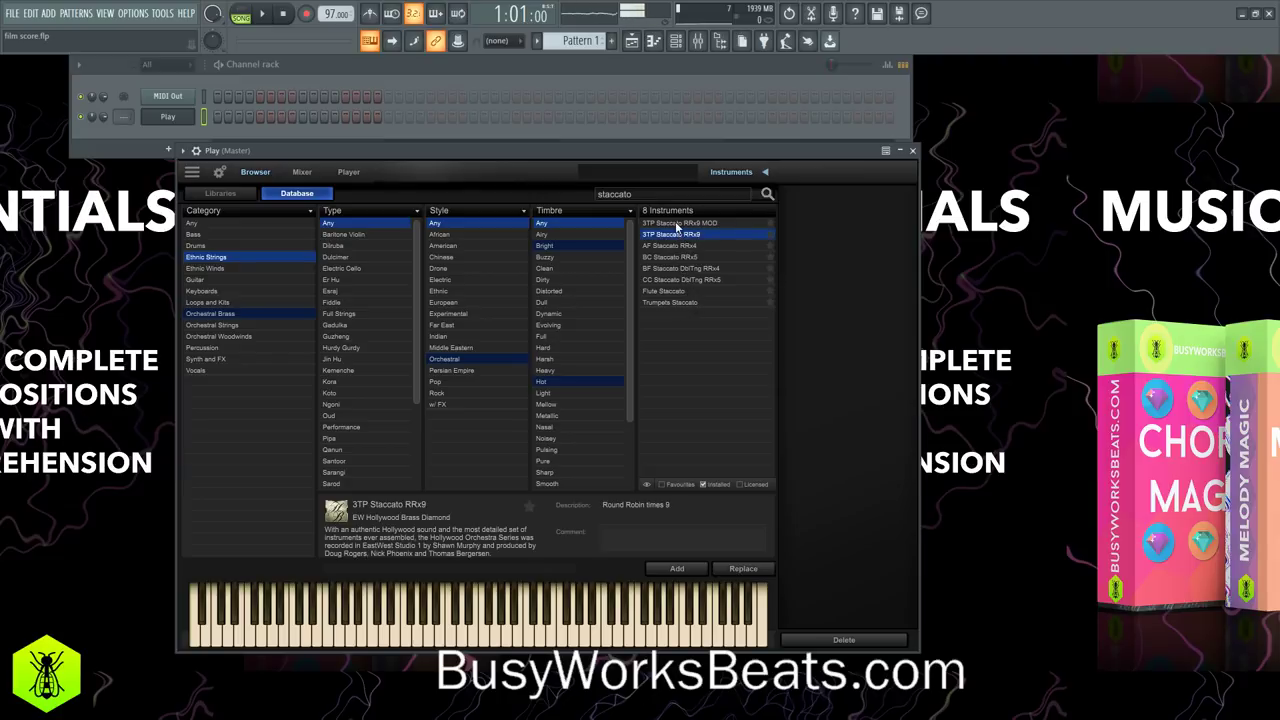
pyautogui.click(680, 268)
pyautogui.click(686, 302)
pyautogui.click(685, 291)
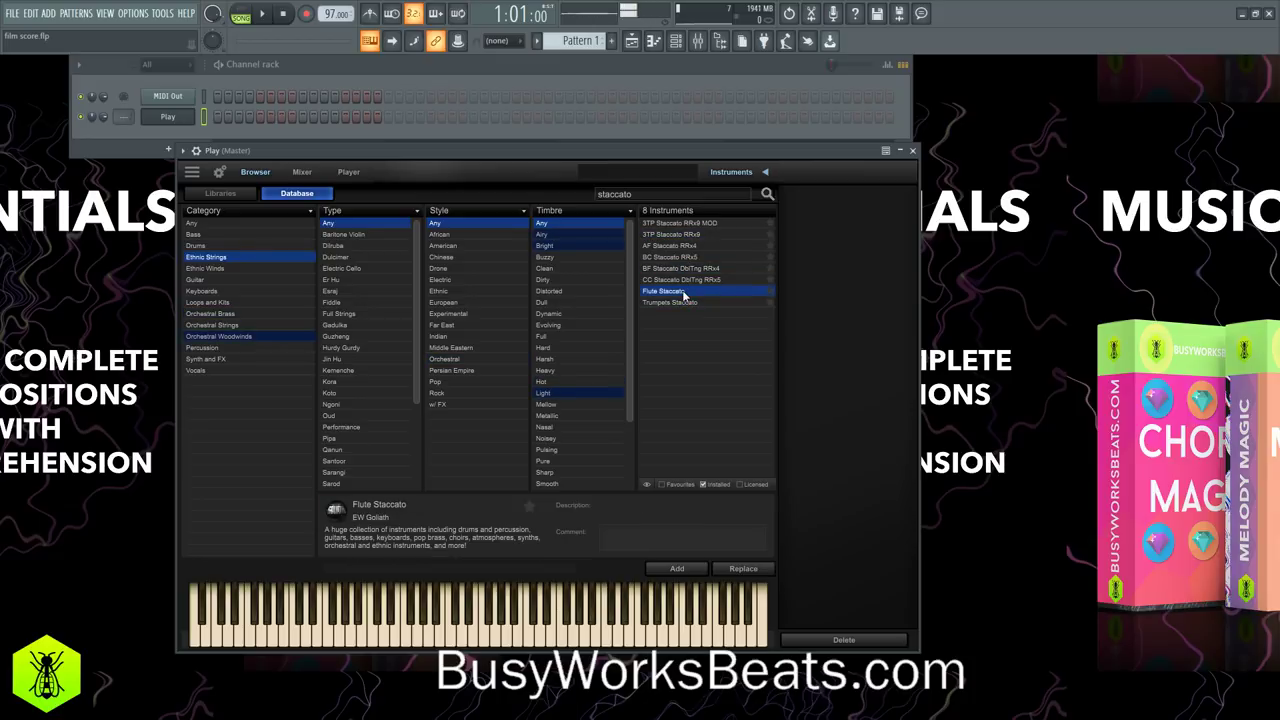
pyautogui.click(692, 570)
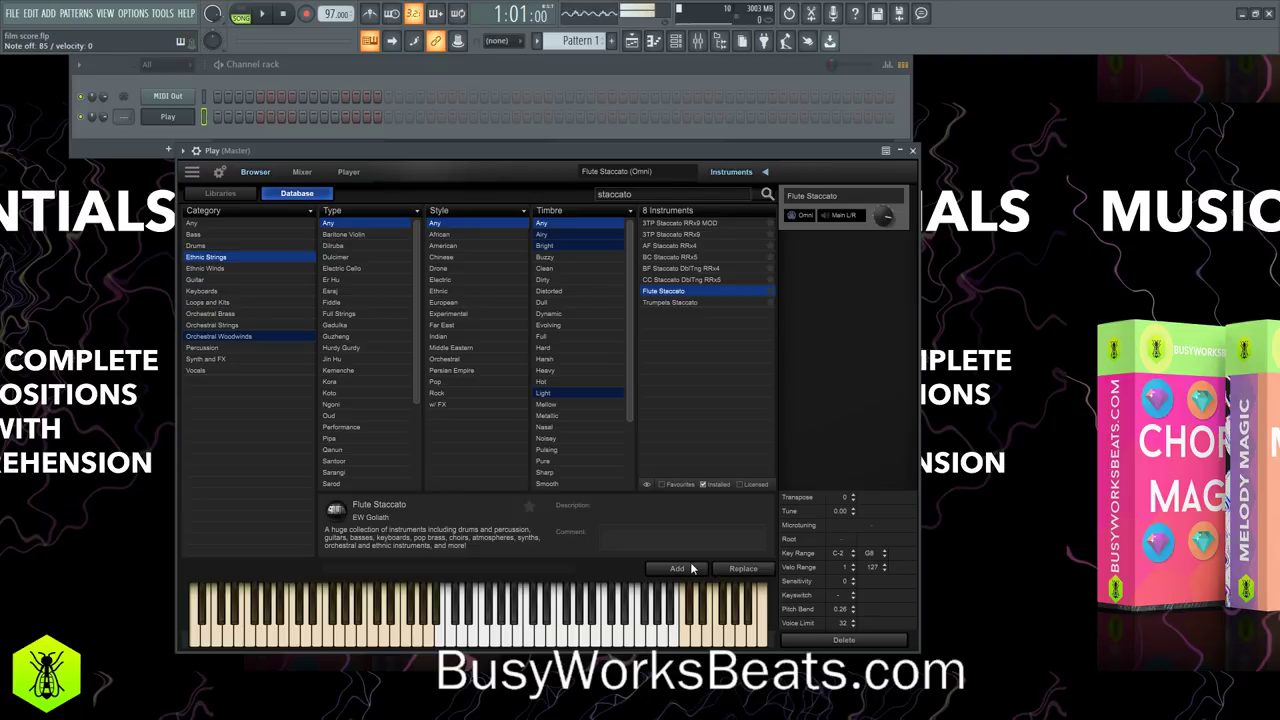
# Route the Play channel in the channel rack to mixer track Insert 1
pyautogui.click(123, 116)
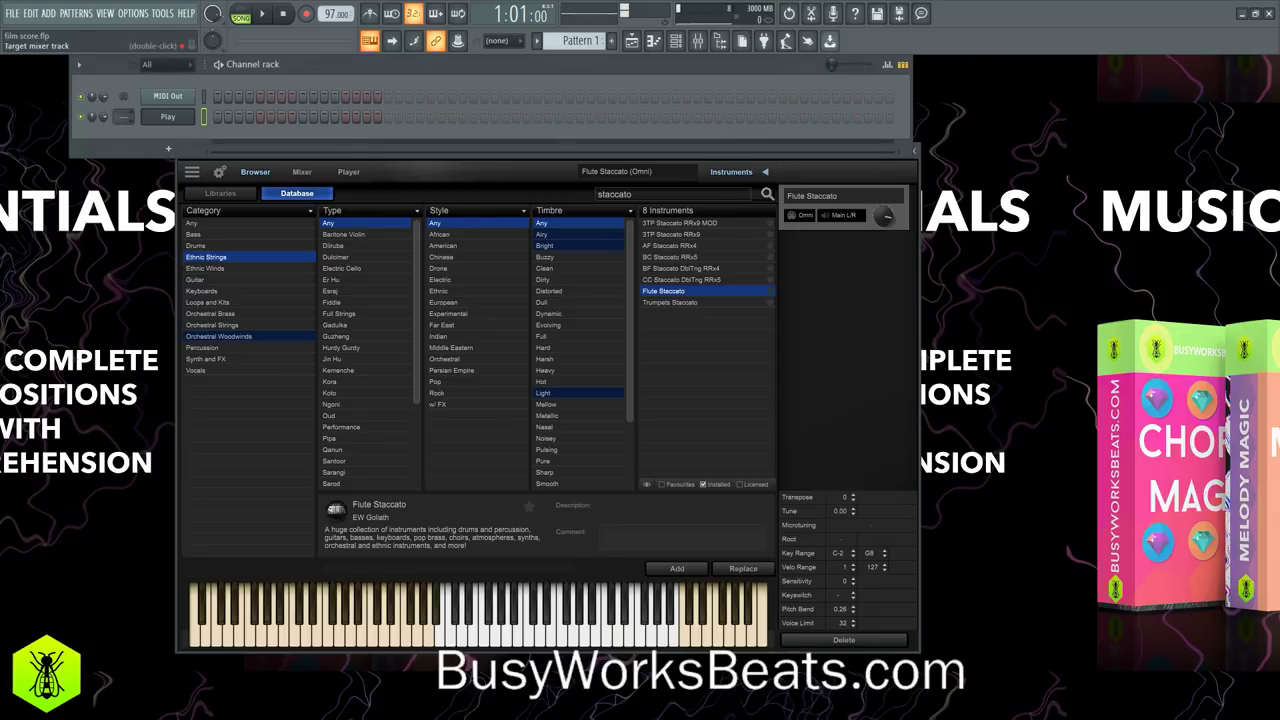
pyautogui.click(844, 404)
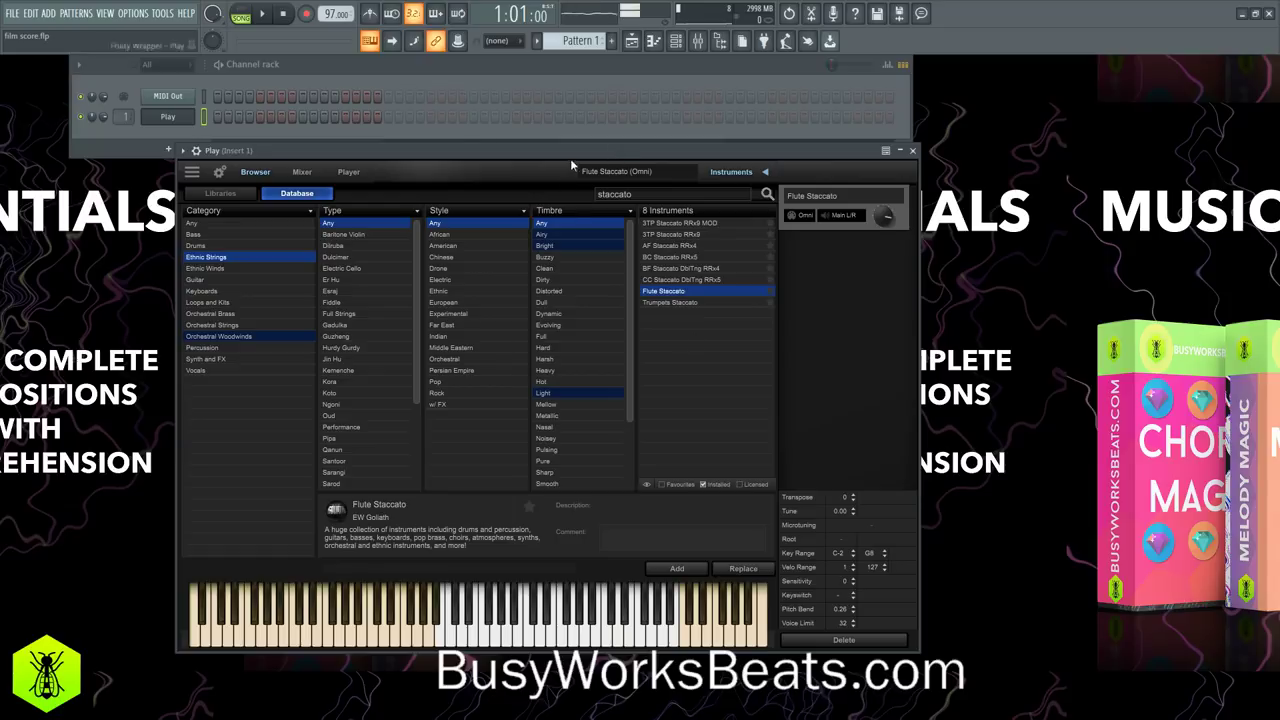
pyautogui.click(409, 75)
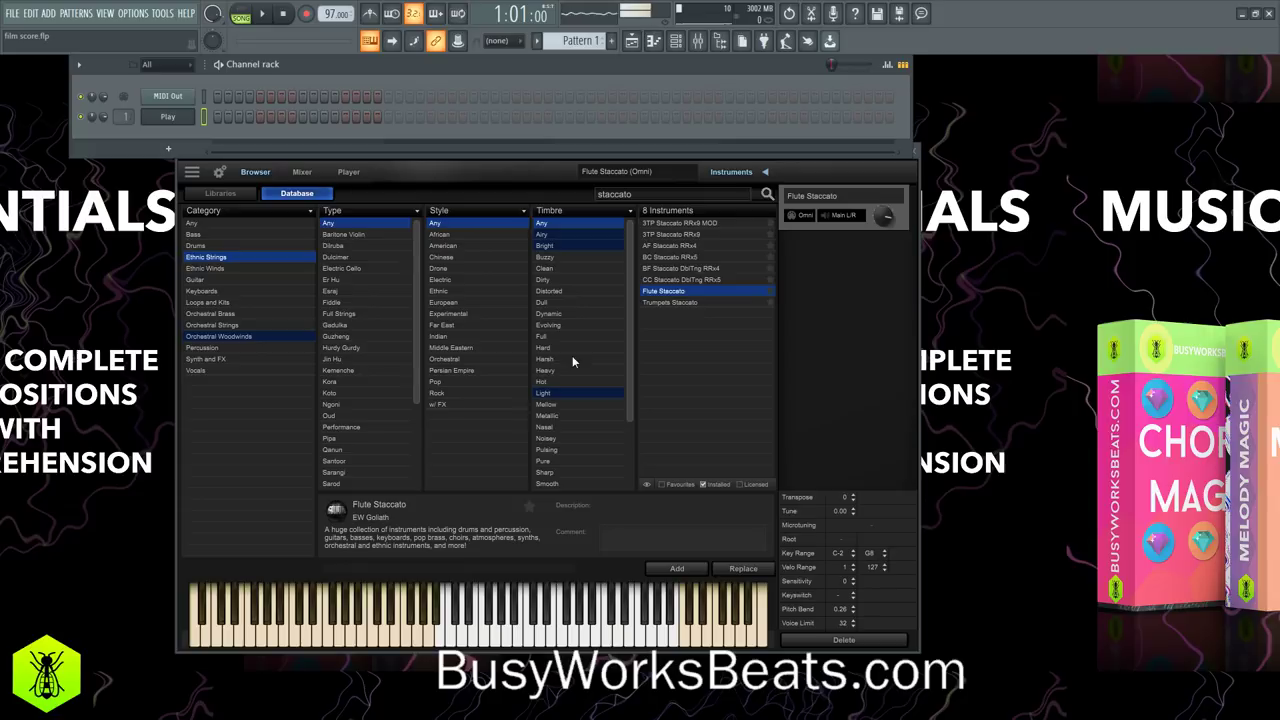
# Clear the staccato search, set the database category to Any, and look through the available instrument types
pyautogui.click(681, 192)
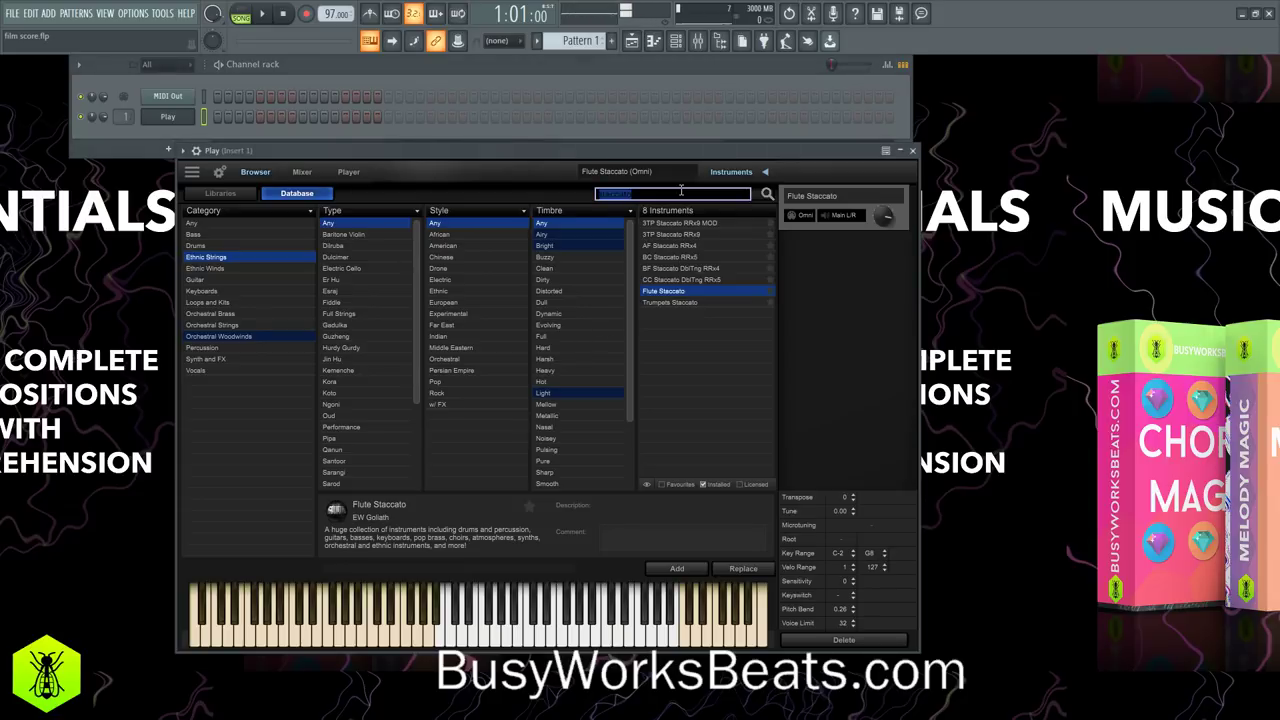
pyautogui.press('BackSpace')
pyautogui.click(220, 220)
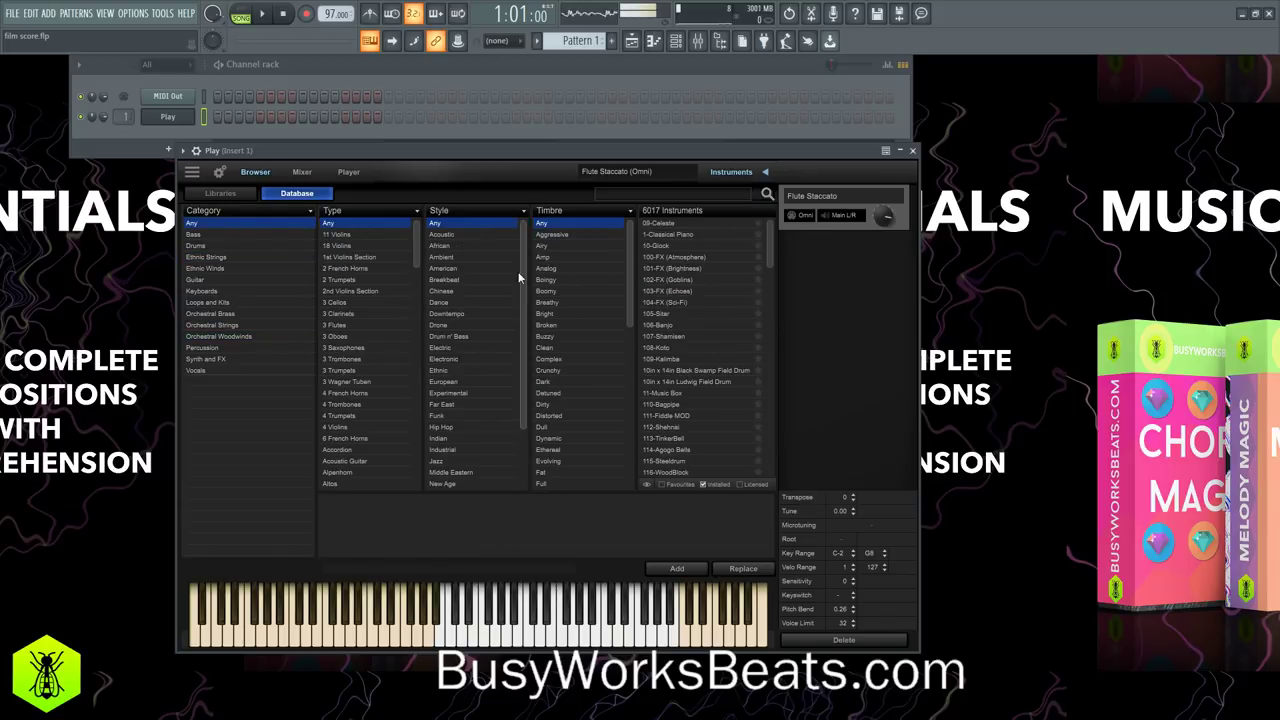
pyautogui.scroll(-15, 377, 285)
pyautogui.scroll(-15, 387, 305)
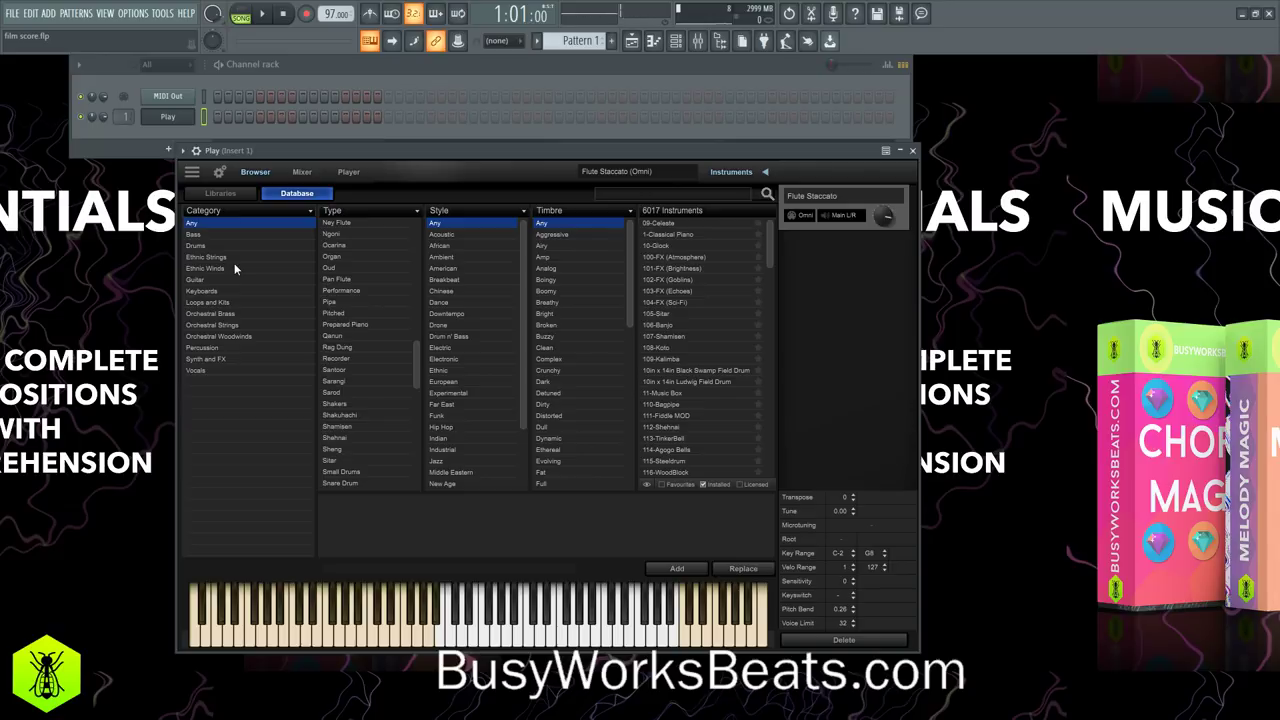
# Filter the database to the Orchestral Strings category and the Full Strings type
pyautogui.click(219, 327)
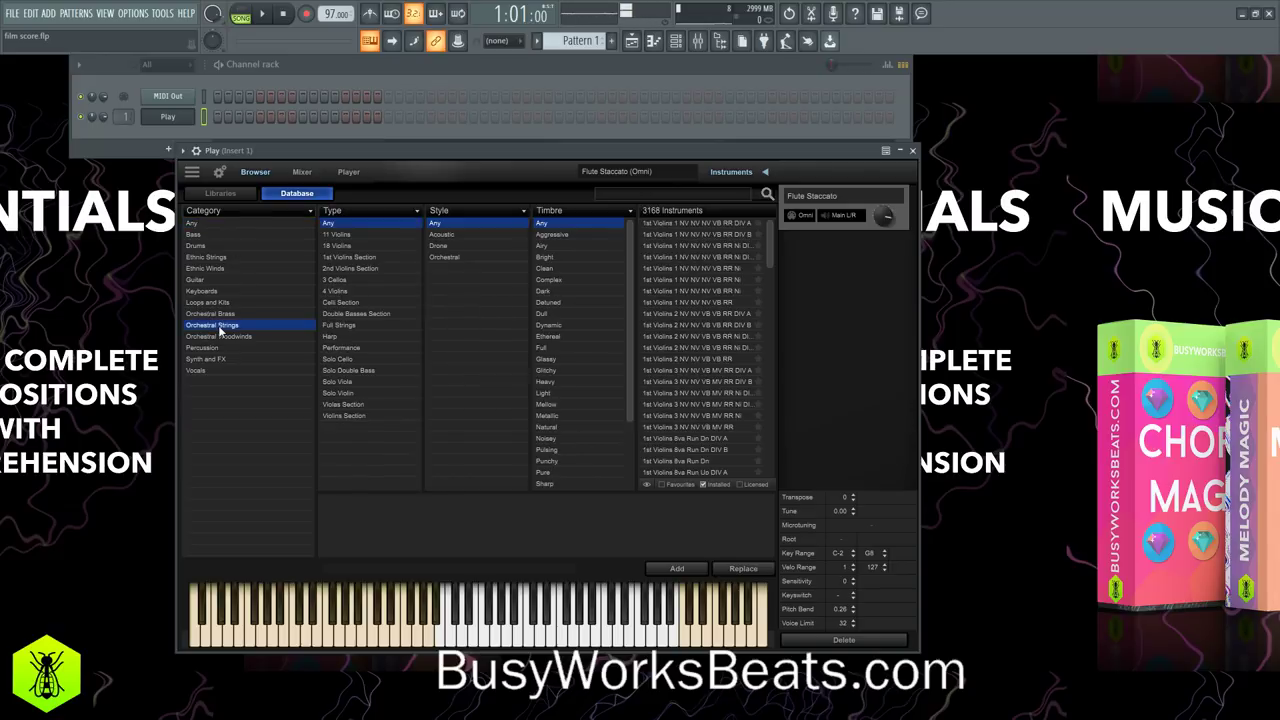
pyautogui.click(381, 326)
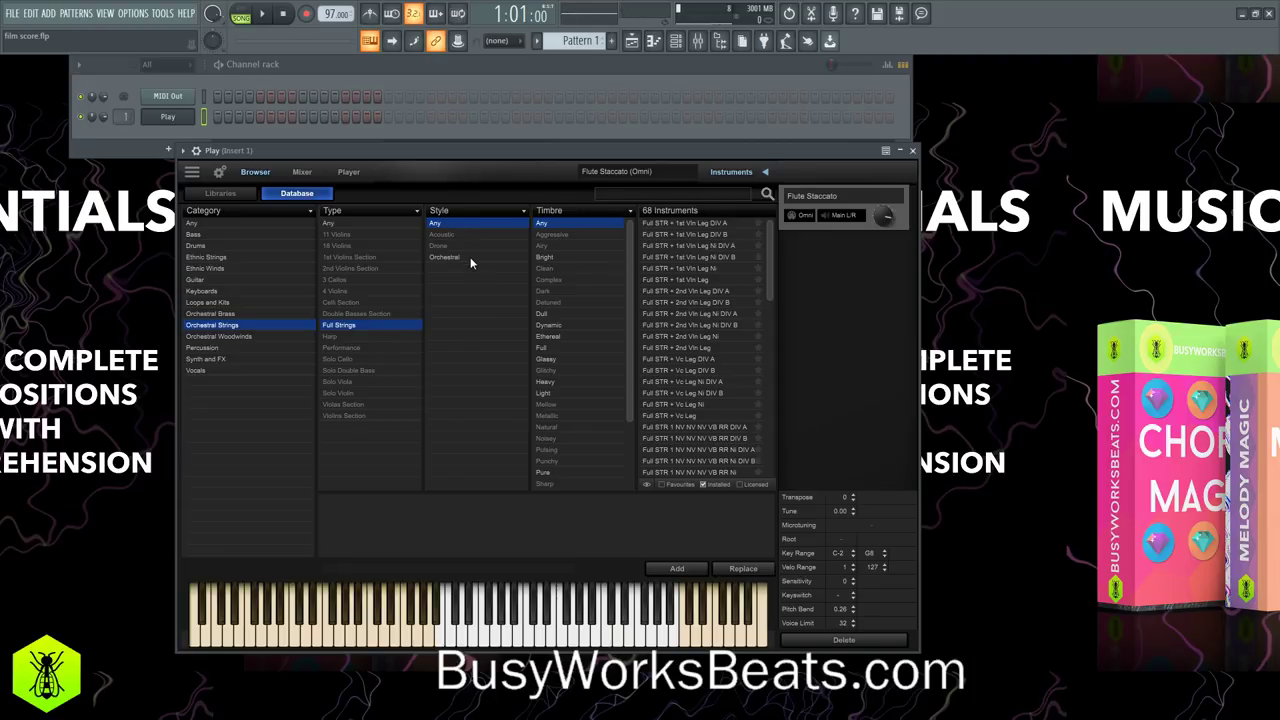
pyautogui.scroll(-3, 555, 265)
pyautogui.scroll(3, 575, 307)
# Try filtering the full strings by the Ethereal timbre, then remove that filter
pyautogui.click(566, 336)
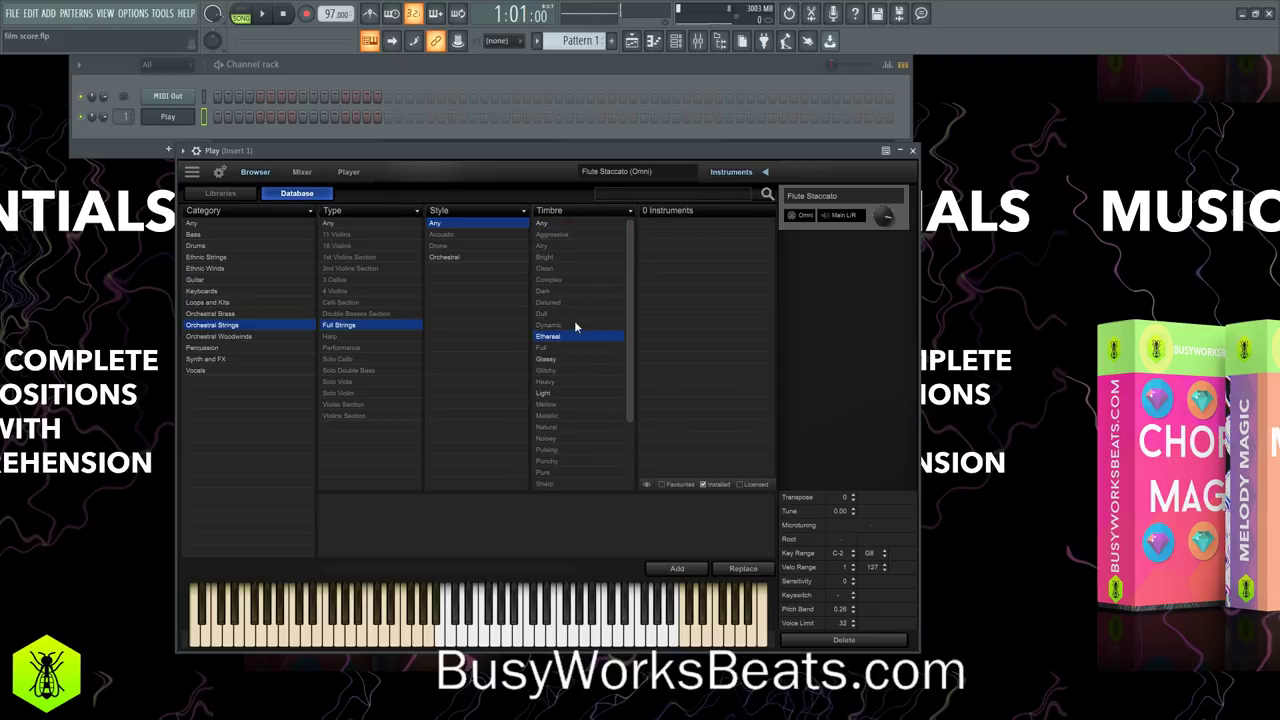
pyautogui.click(563, 337)
pyautogui.scroll(-5, 717, 318)
pyautogui.scroll(6, 705, 320)
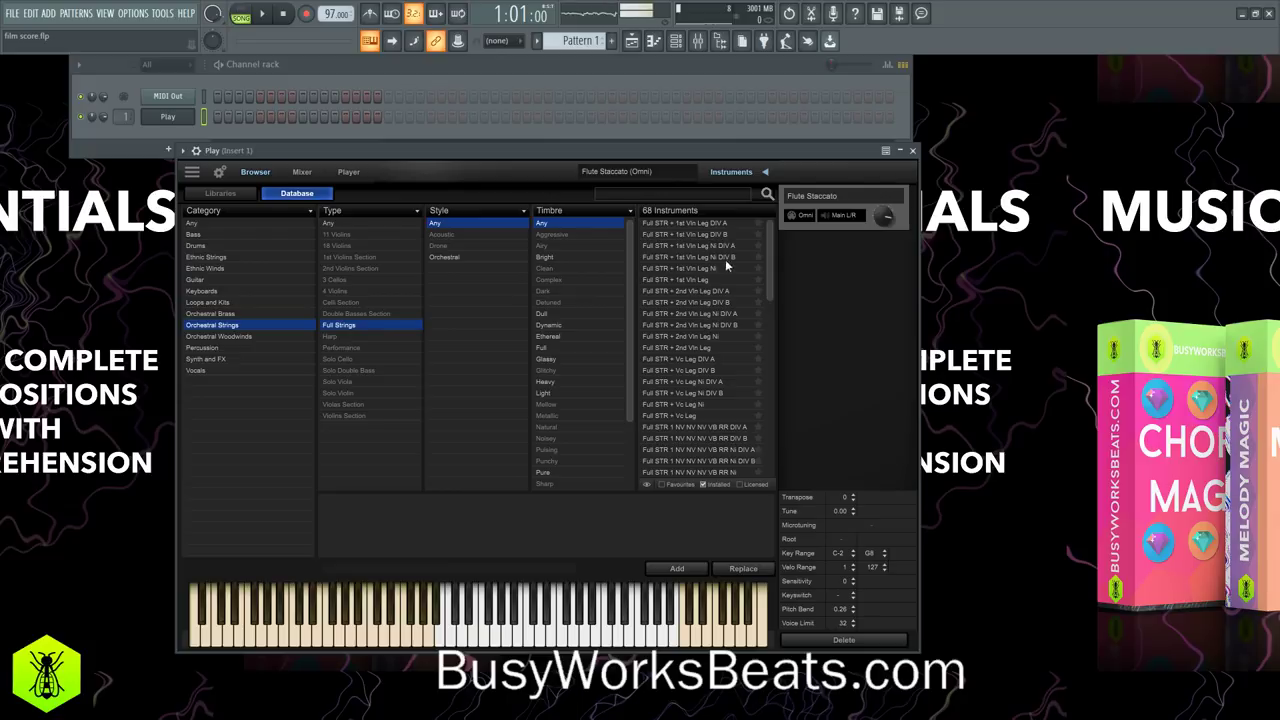
# Look through the full strings instruments and add Full STR + 1st Vln Leg DIV A to the loaded instruments
pyautogui.scroll(-10, 725, 285)
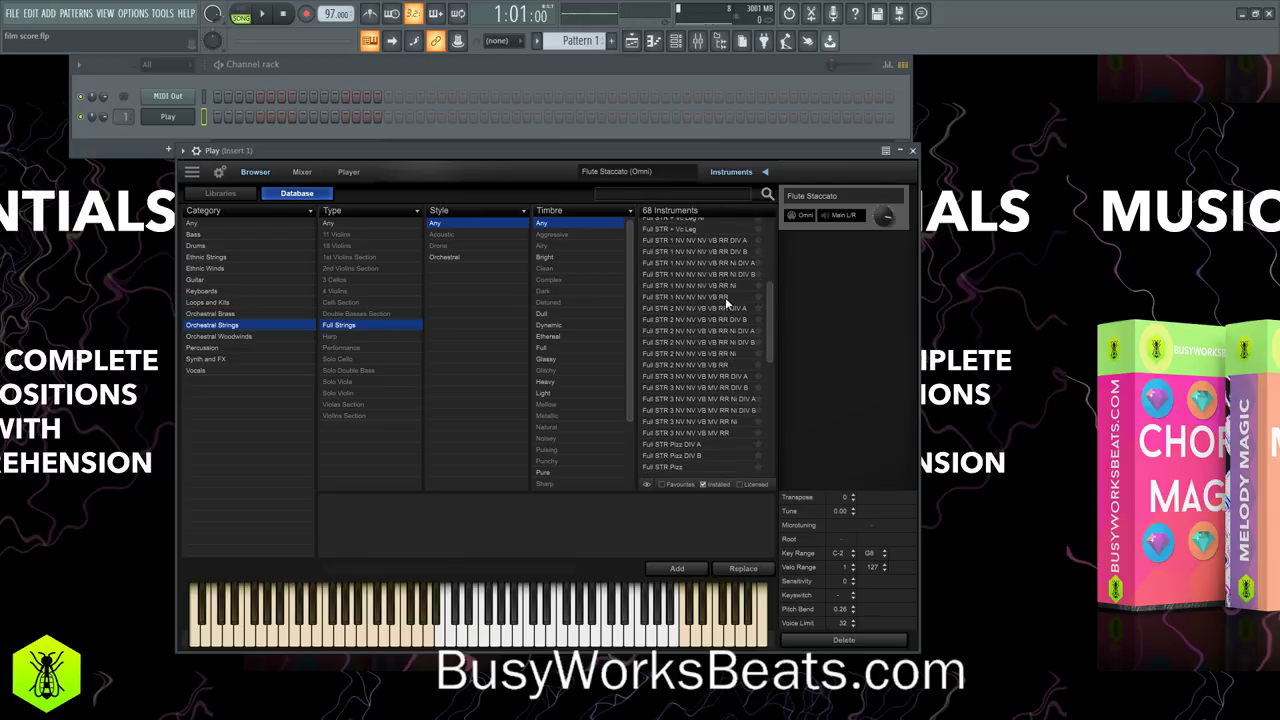
pyautogui.scroll(9, 702, 307)
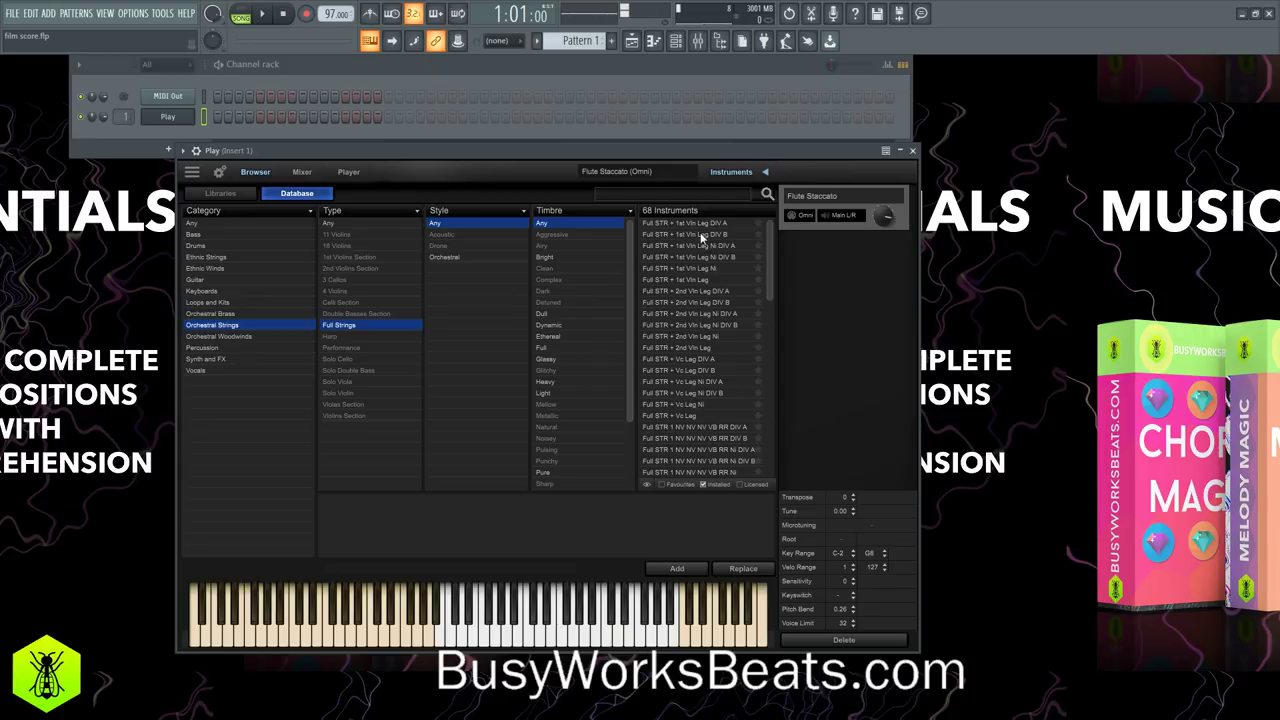
pyautogui.click(694, 224)
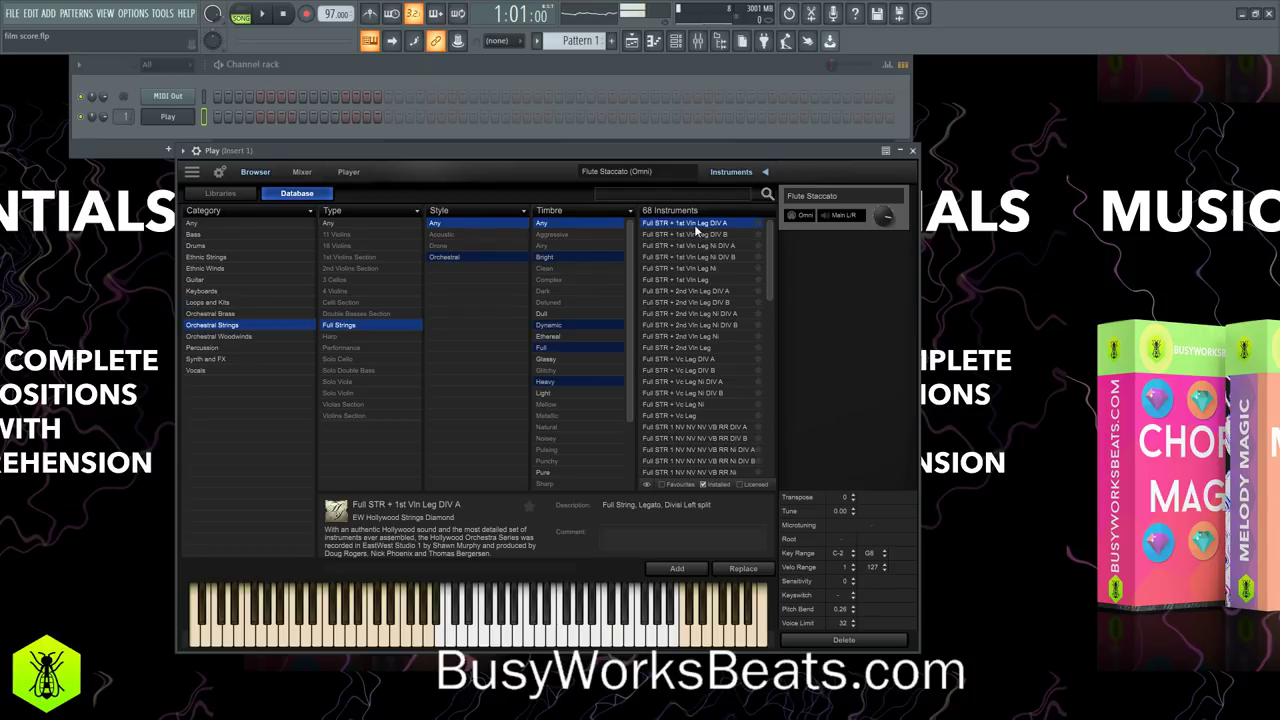
pyautogui.click(652, 566)
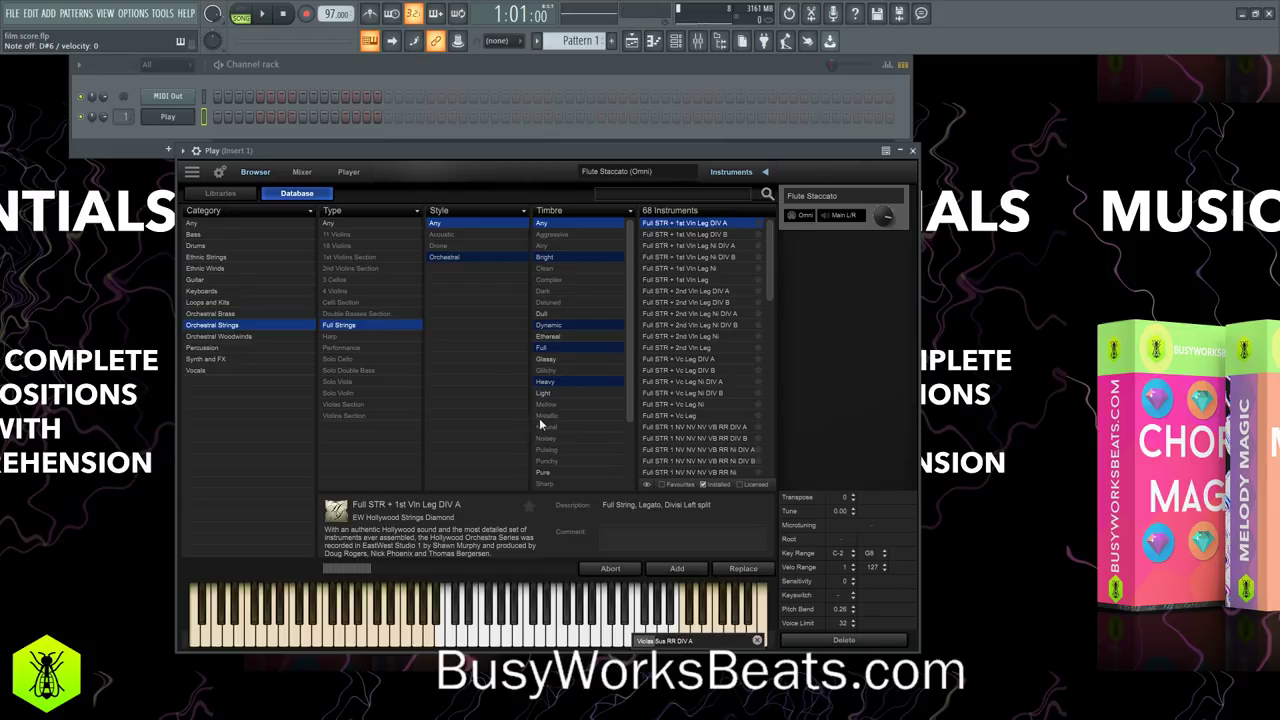
# Look through the remaining full strings instruments and browse the China folder of the EW Silk library
pyautogui.scroll(-15, 674, 326)
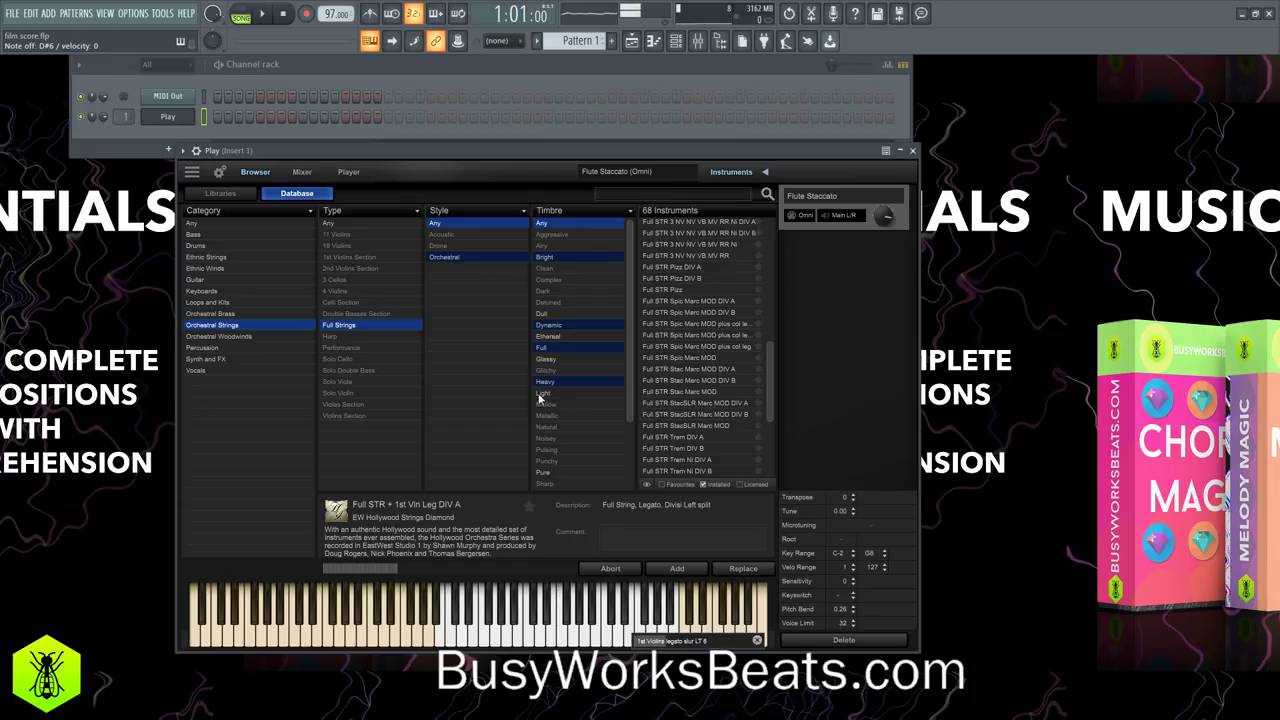
pyautogui.click(222, 195)
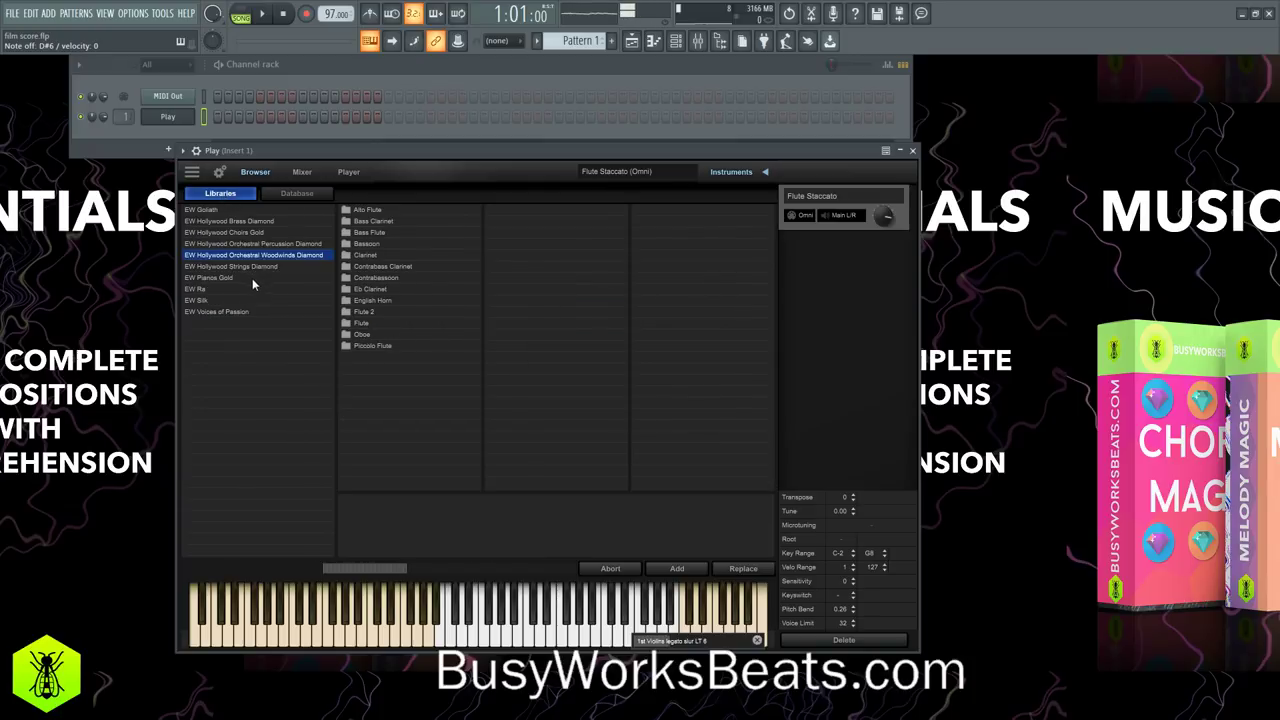
pyautogui.click(226, 300)
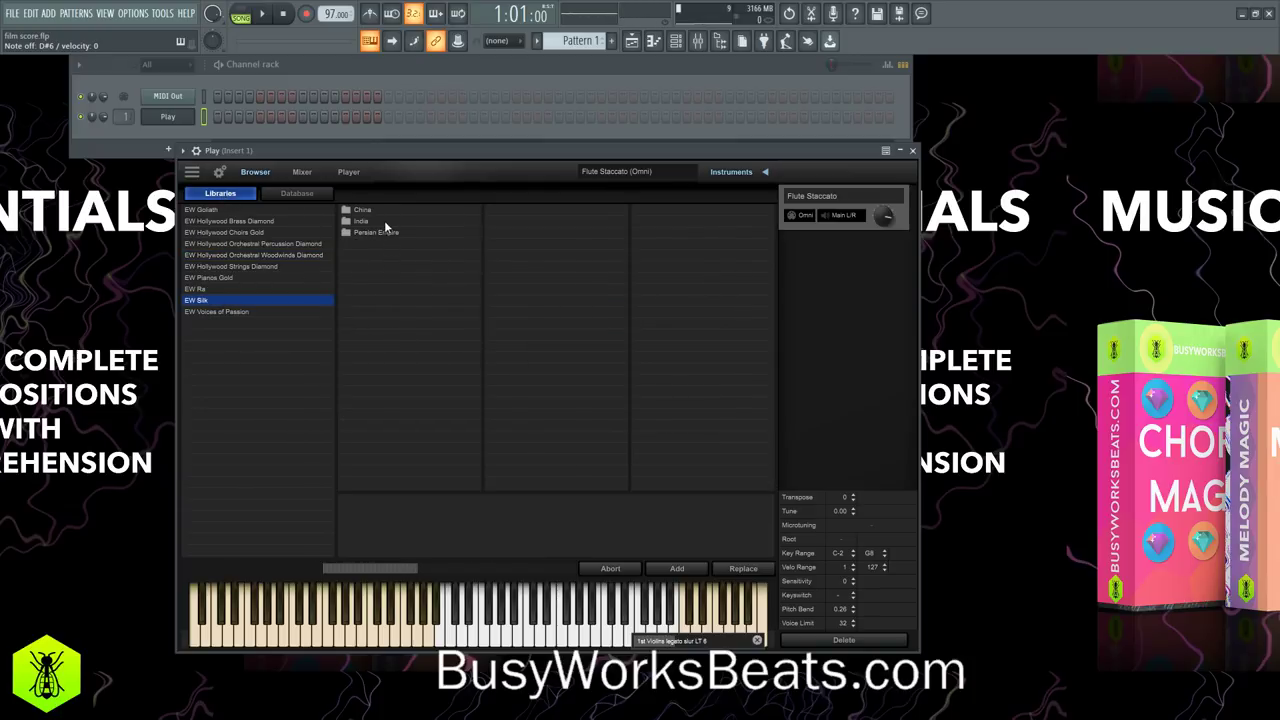
pyautogui.click(380, 211)
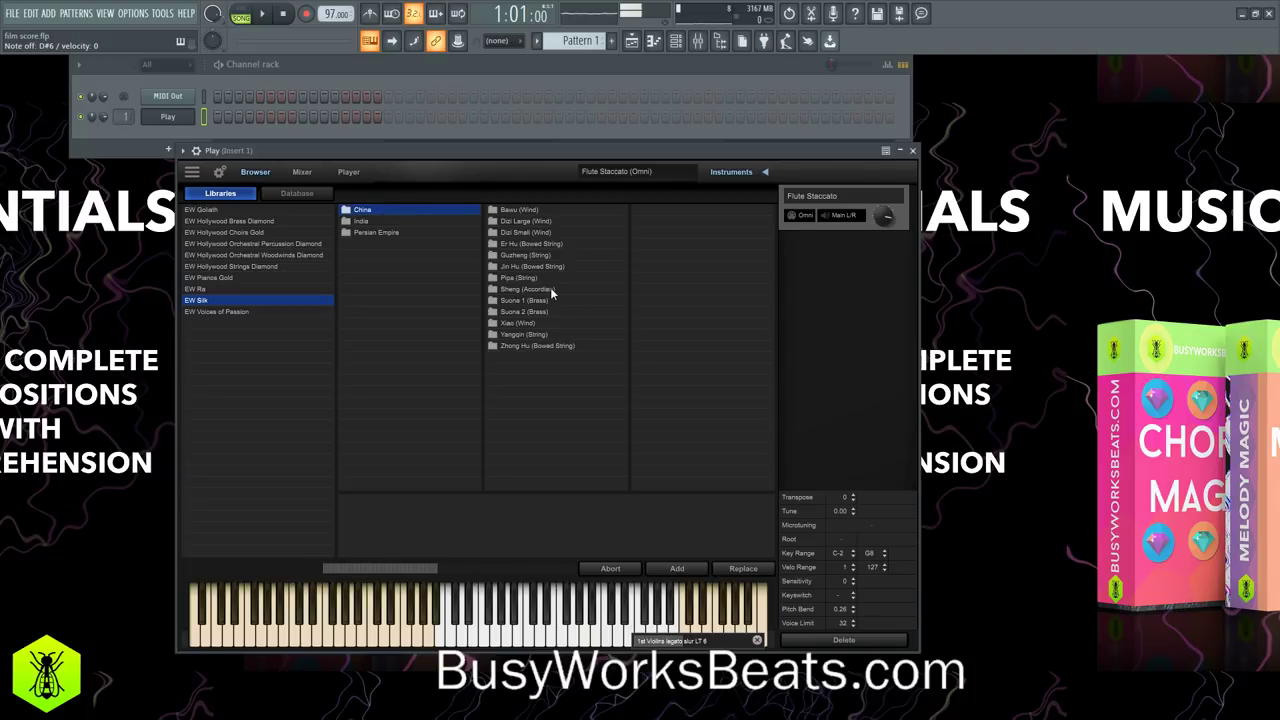
# Return to the database's full strings list and check the Favourites filter, leaving it off
pyautogui.click(284, 195)
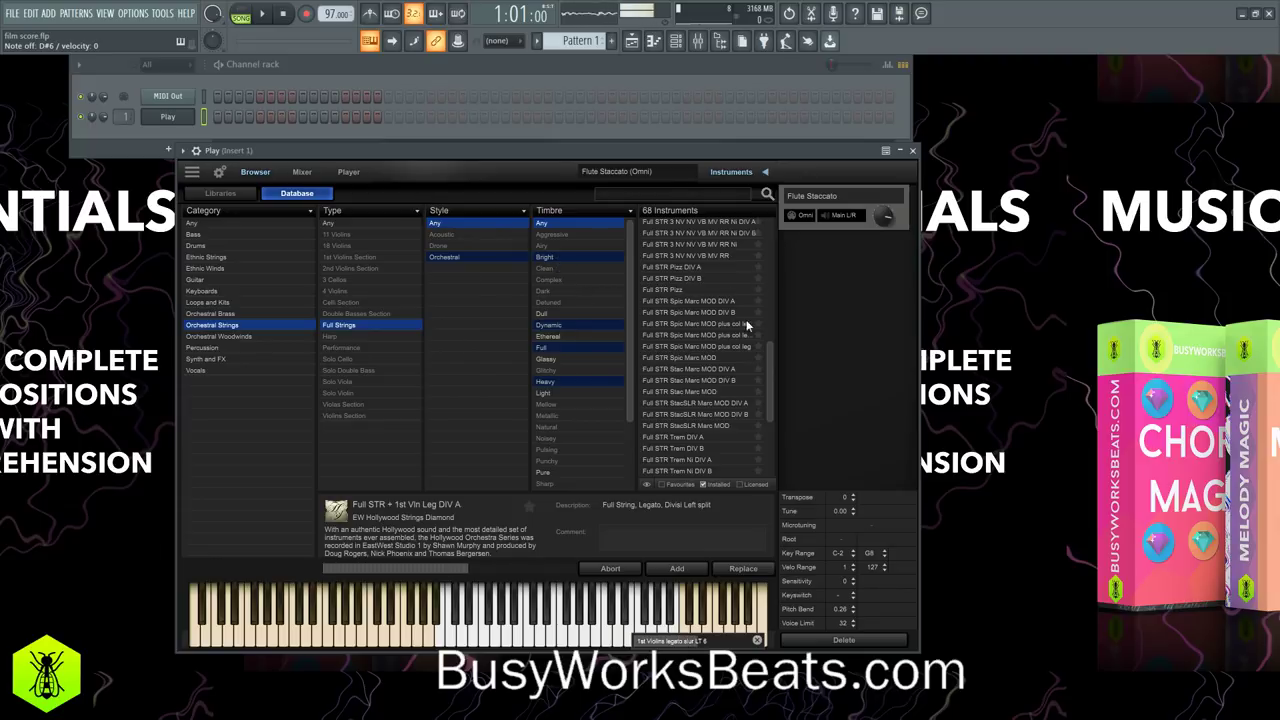
pyautogui.scroll(10, 700, 400)
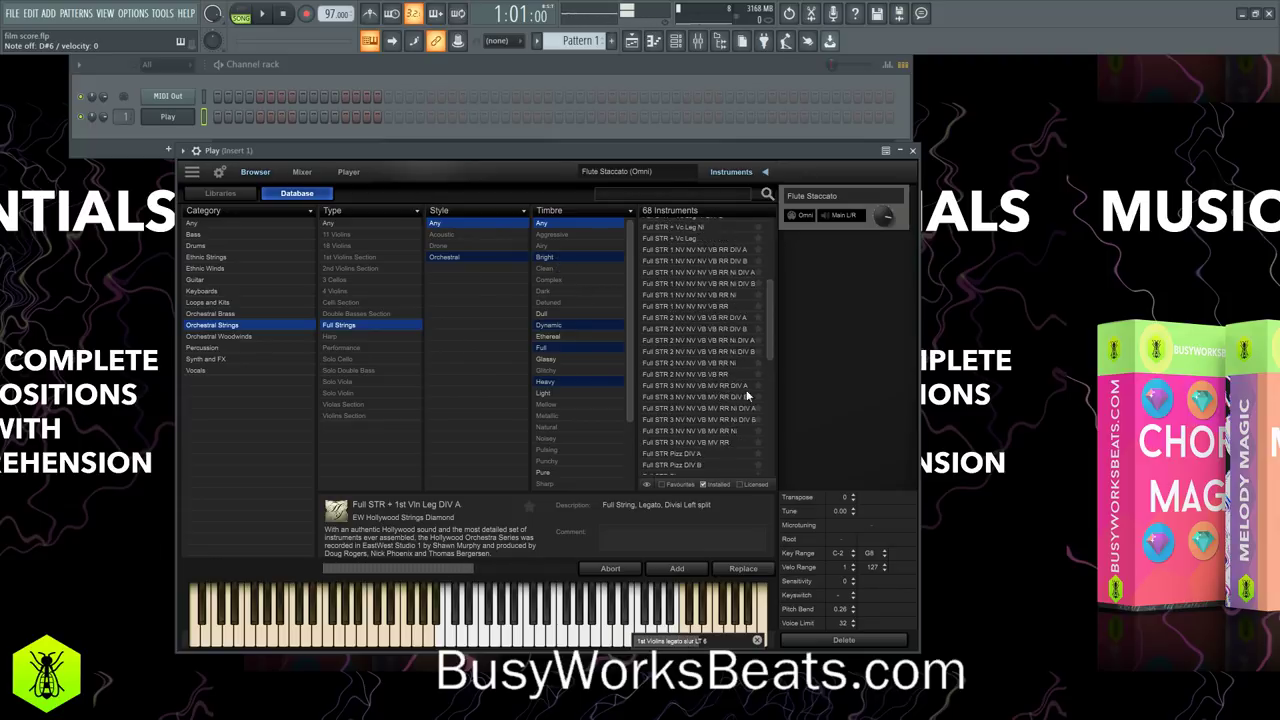
pyautogui.click(662, 484)
pyautogui.click(662, 484)
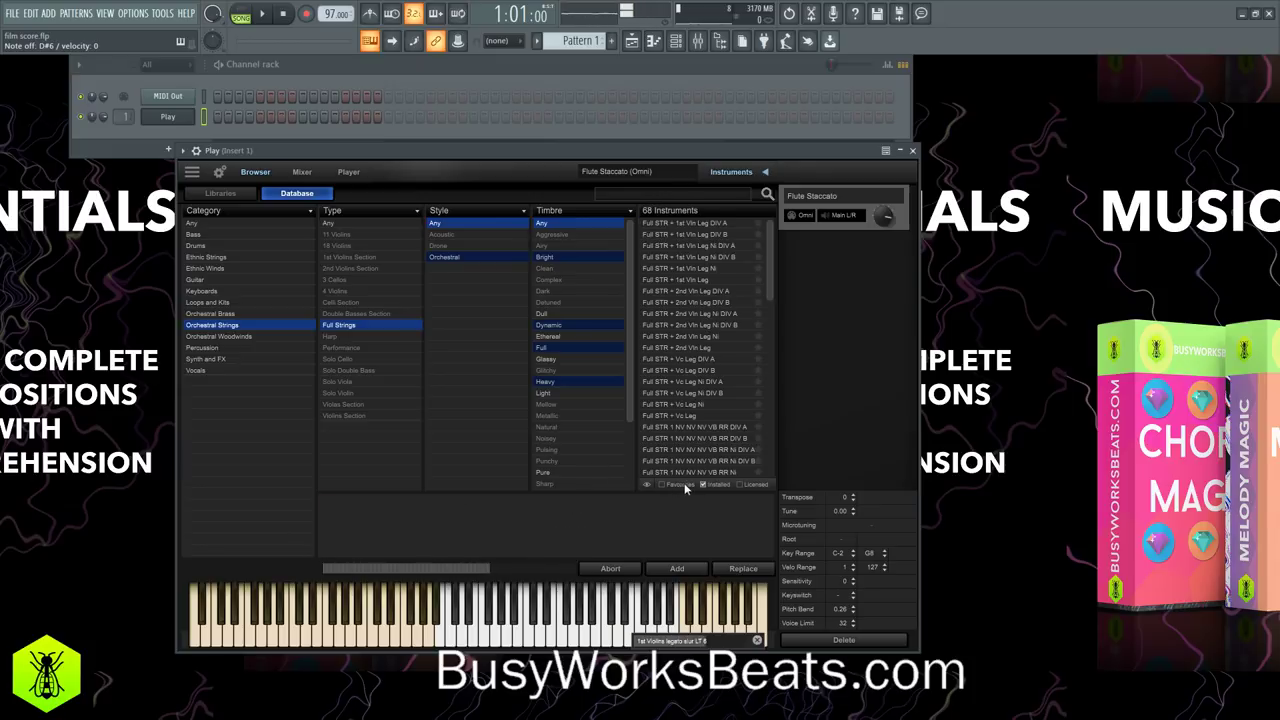
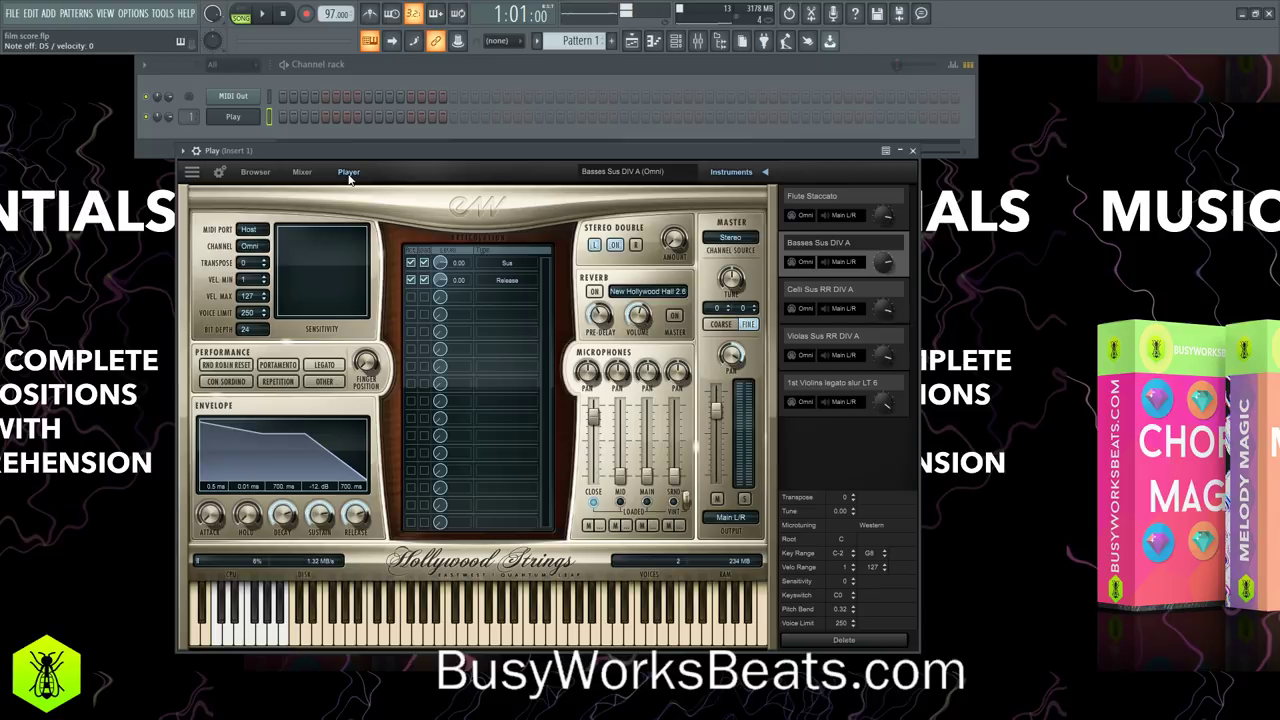
# Open the piano roll of the Play channel
pyautogui.rightClick(248, 114)
pyautogui.click(279, 118)
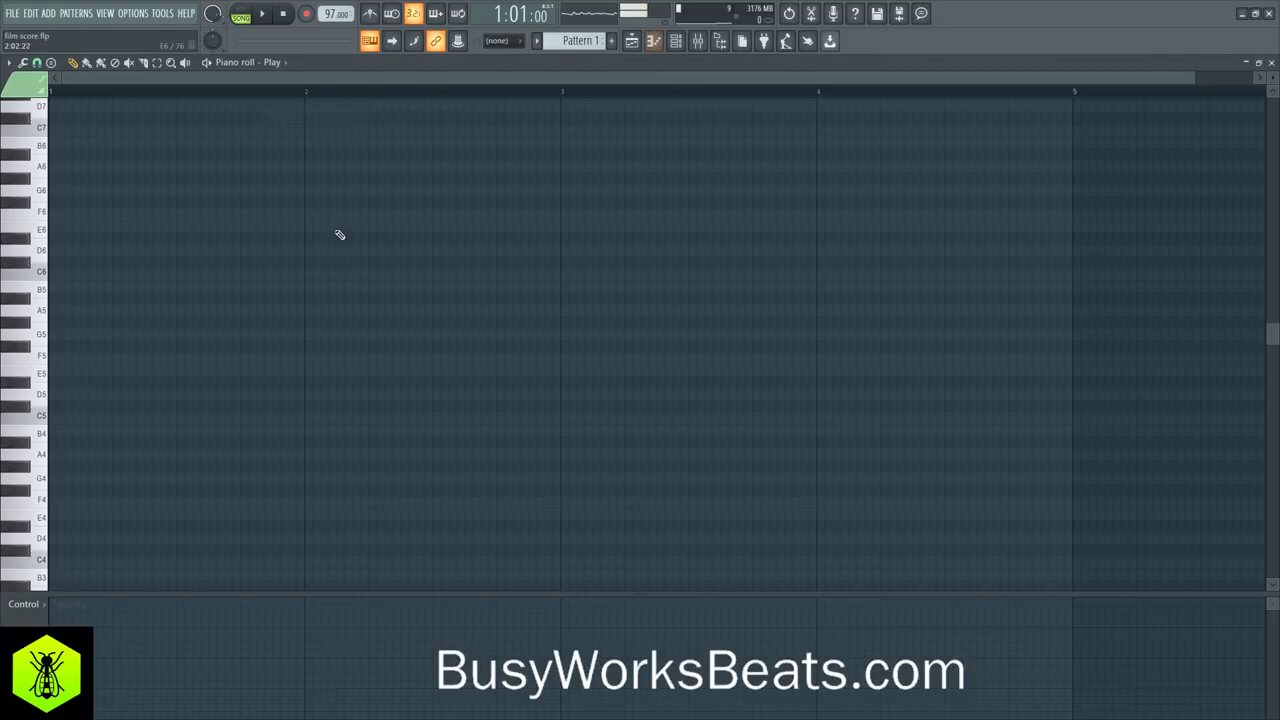
pyautogui.scroll(-1, 116, 94)
pyautogui.hscroll(2, 135, 76)
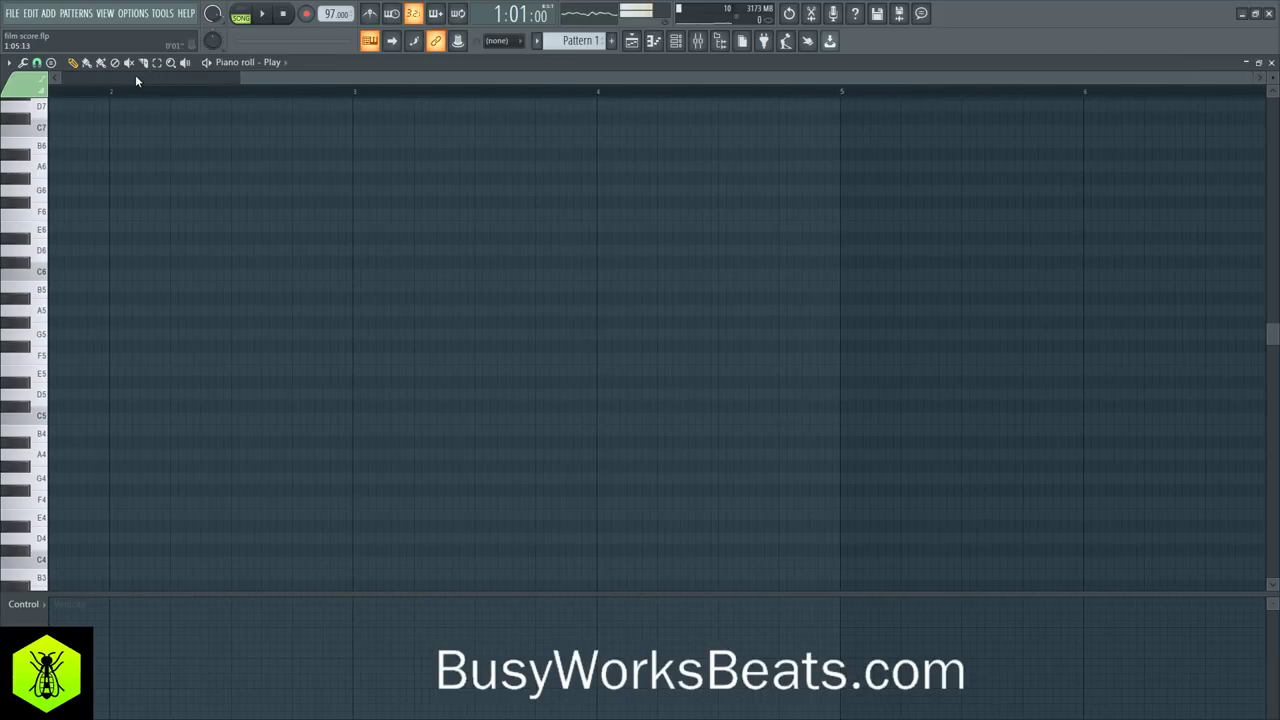
pyautogui.hscroll(-2, 139, 78)
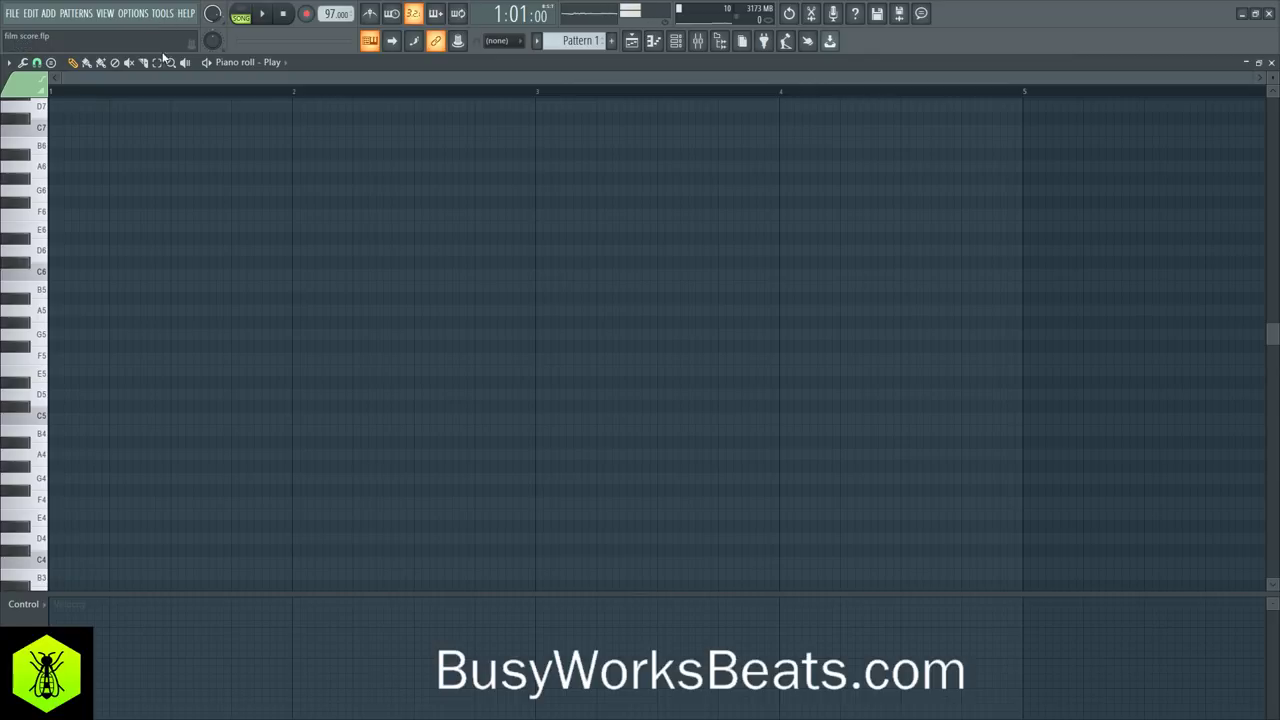
pyautogui.scroll(4, 188, 237)
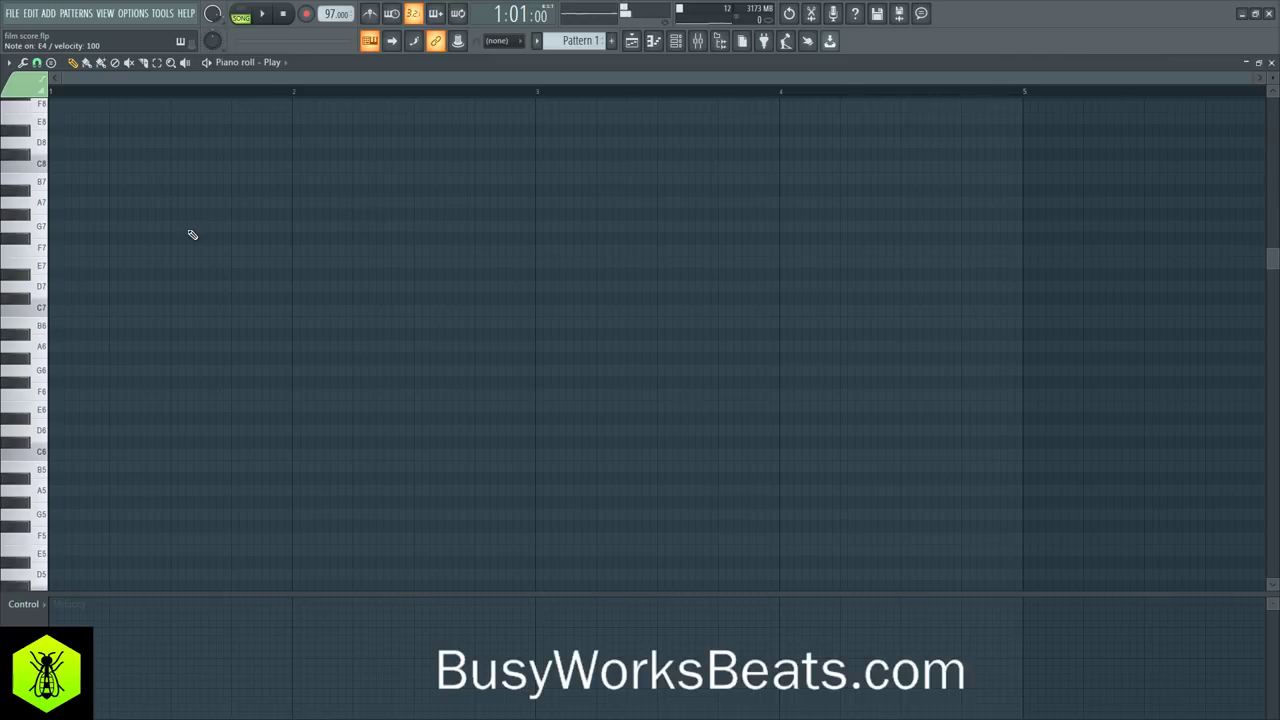
pyautogui.scroll(-6, 192, 234)
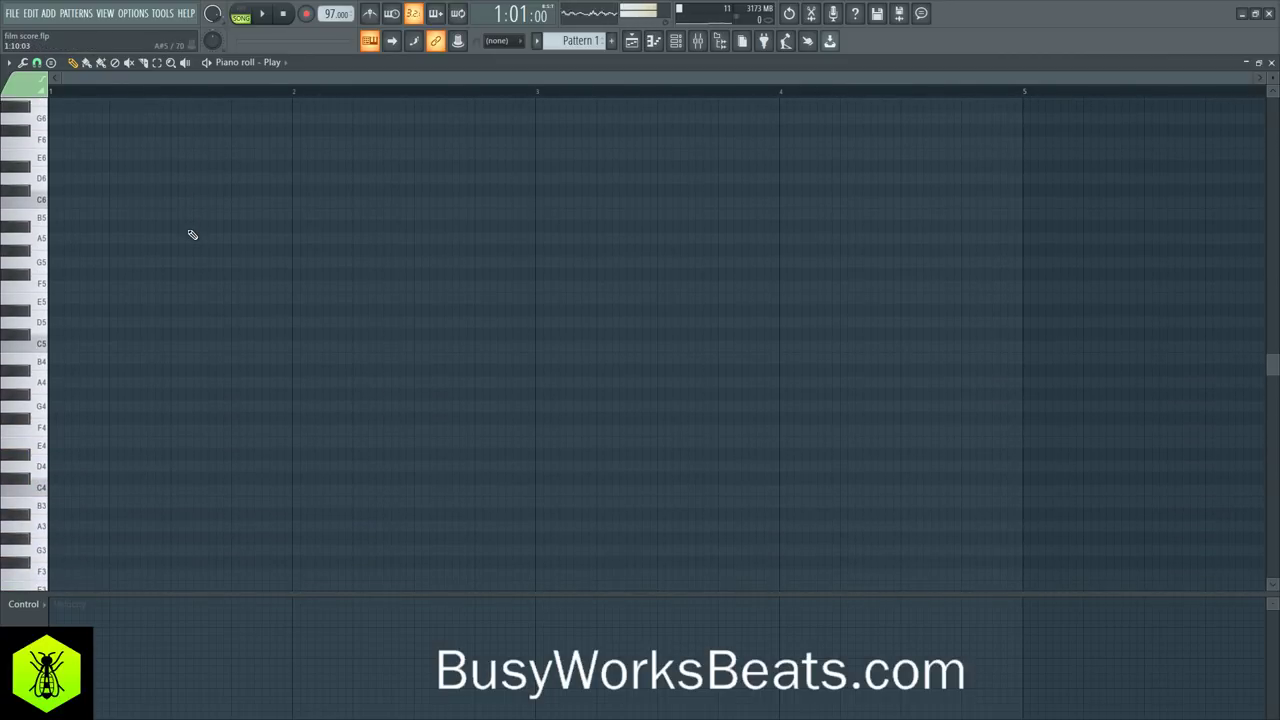
pyautogui.scroll(-2, 191, 235)
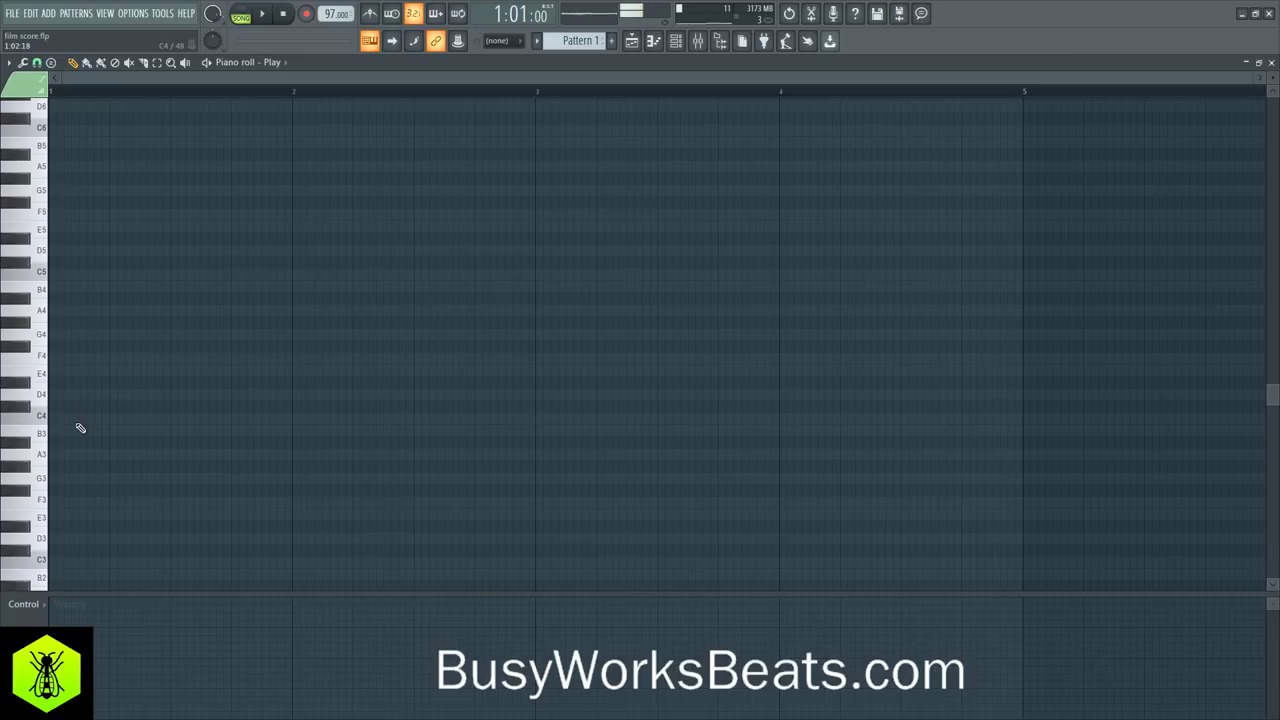
# Stack the scale notes C4, D4, D#4, F4, G4, G#4, A#4 and C5 at the start of bar 2
pyautogui.click(297, 418)
pyautogui.click(295, 395)
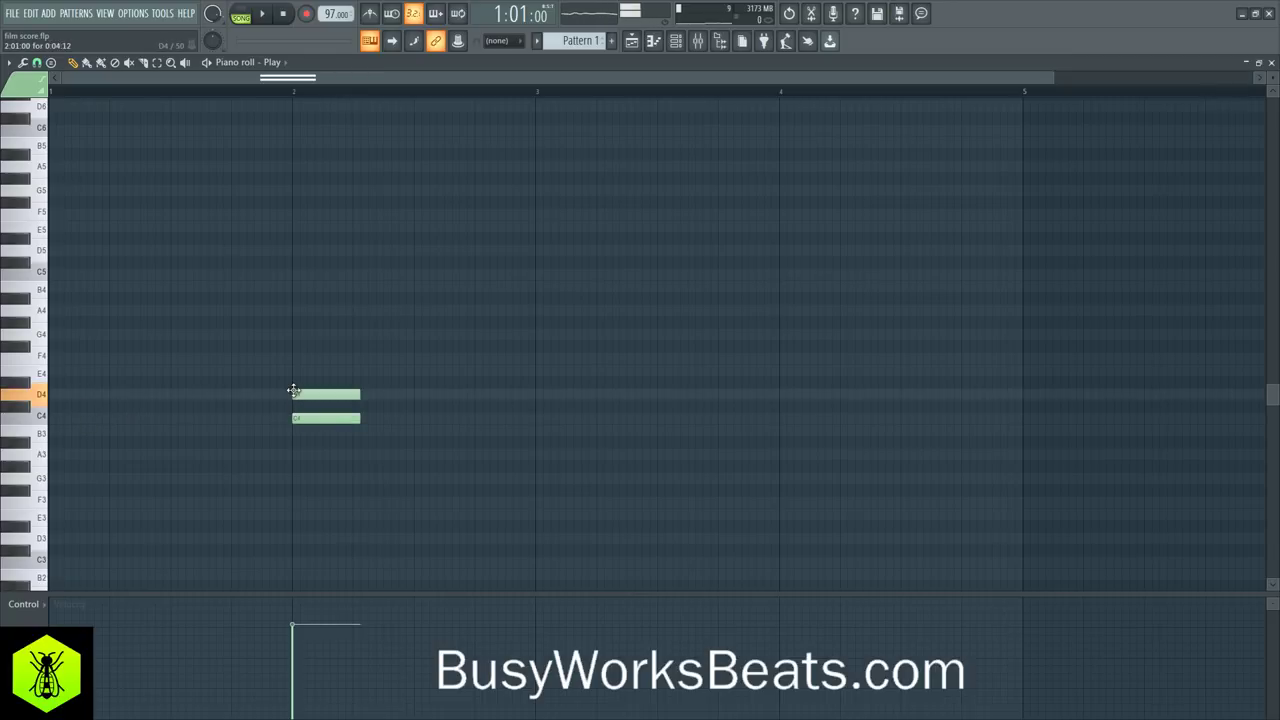
pyautogui.click(290, 381)
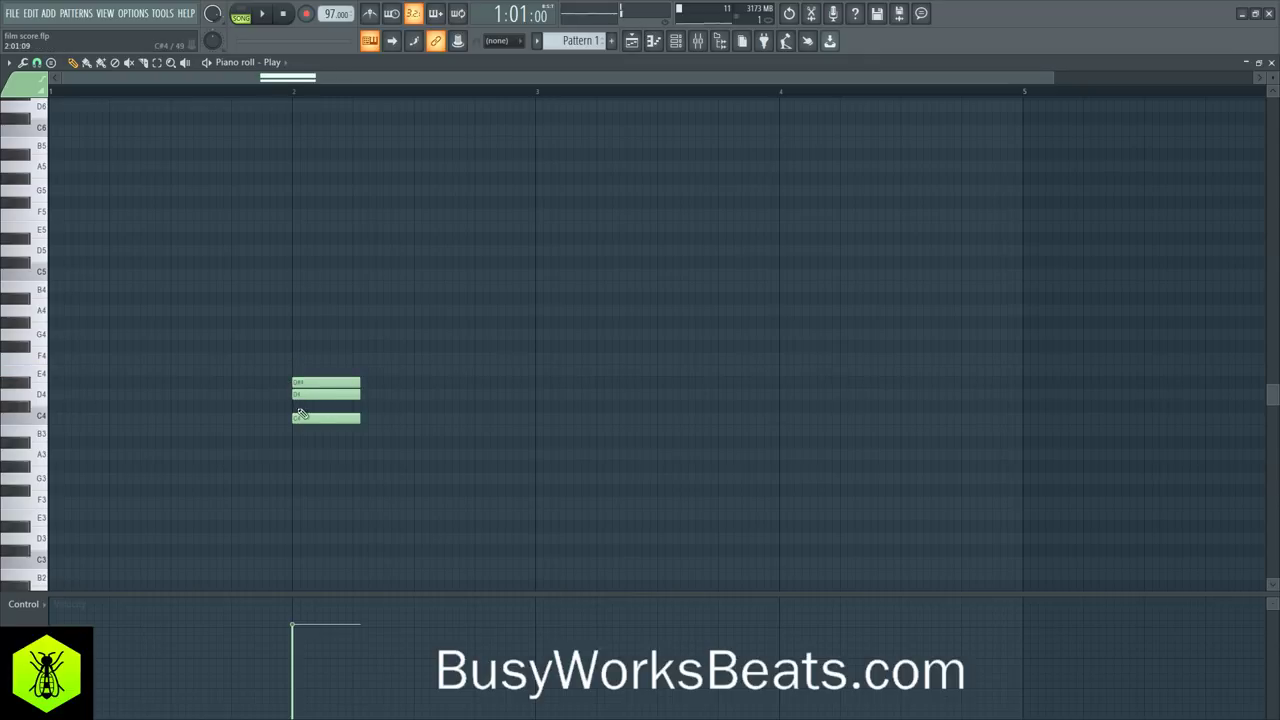
pyautogui.click(295, 357)
pyautogui.click(292, 336)
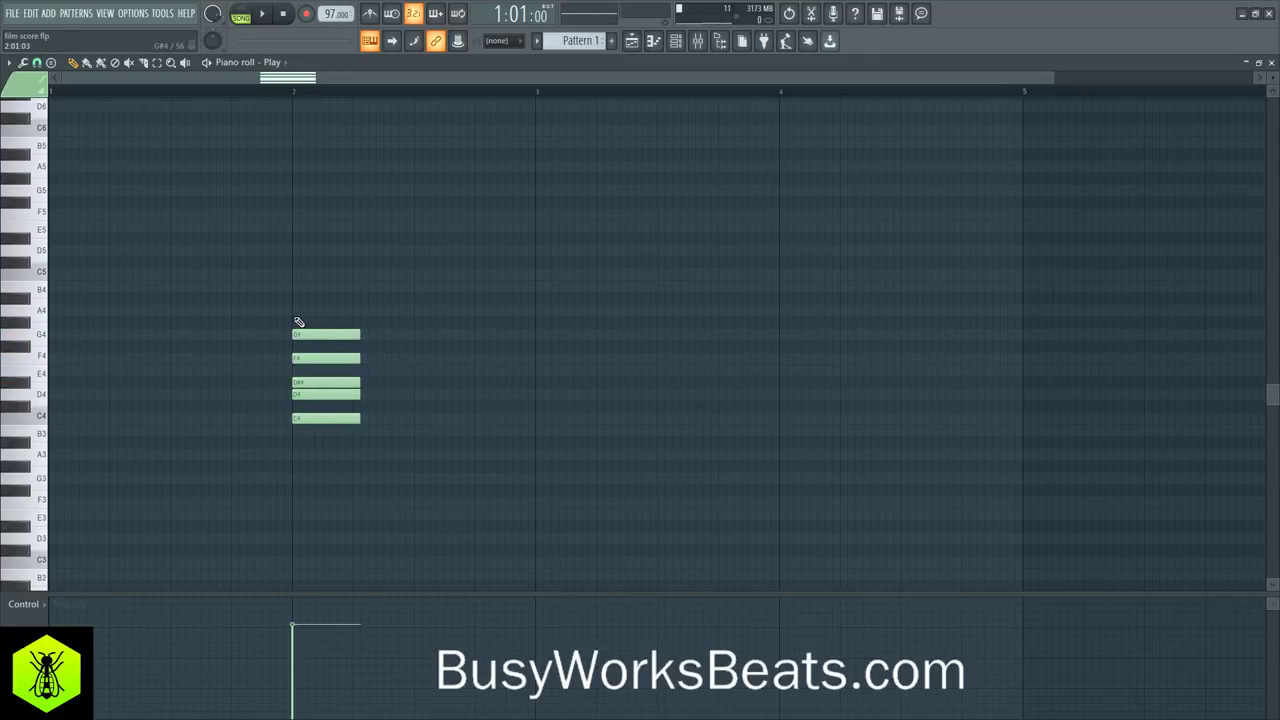
pyautogui.click(293, 322)
pyautogui.click(294, 298)
pyautogui.click(294, 274)
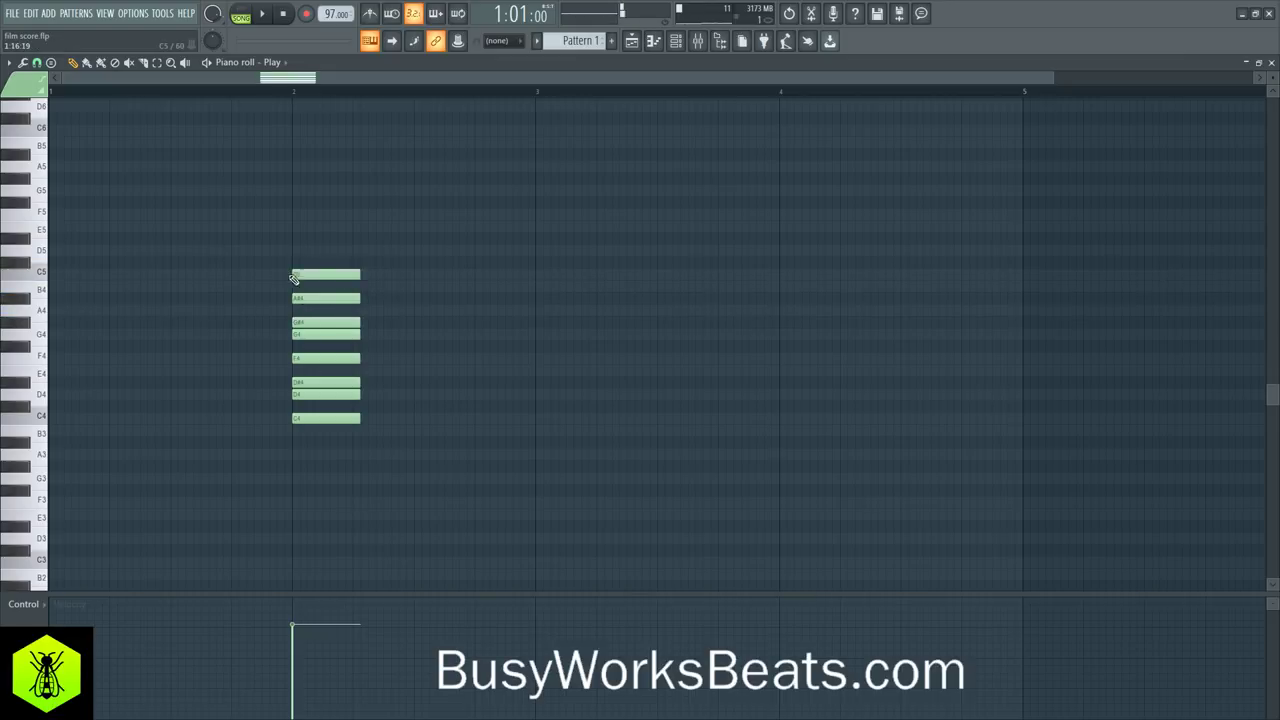
# Duplicate the scale one octave higher up to C6 and move the whole stack, at minimum velocity, to bar 3
pyautogui.hotkey('ctrl', 'a')
pyautogui.moveTo(322, 418); pyautogui.dragTo(322, 274)
pyautogui.moveTo(297, 115); pyautogui.dragTo(583, 131)
pyautogui.click(317, 489)
pyautogui.click(457, 209)
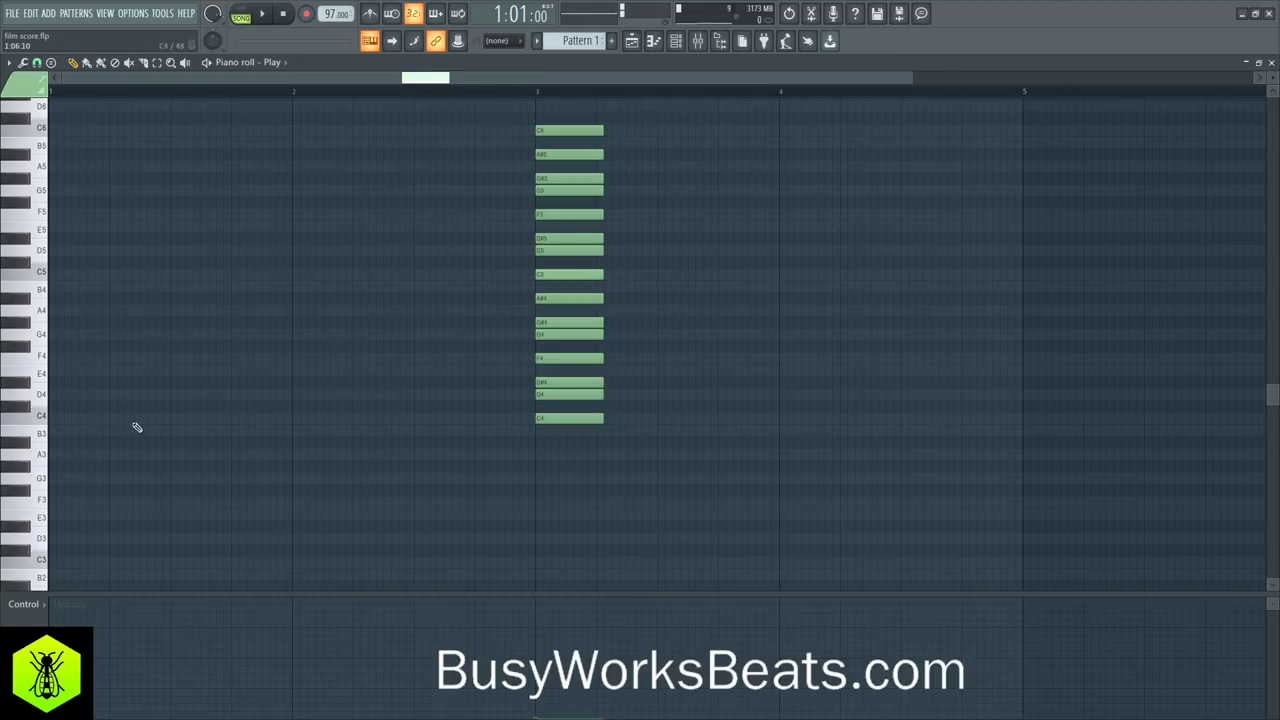
# Add a C4 note at the start of bar 1 and switch playback to pattern mode
pyautogui.click(80, 418)
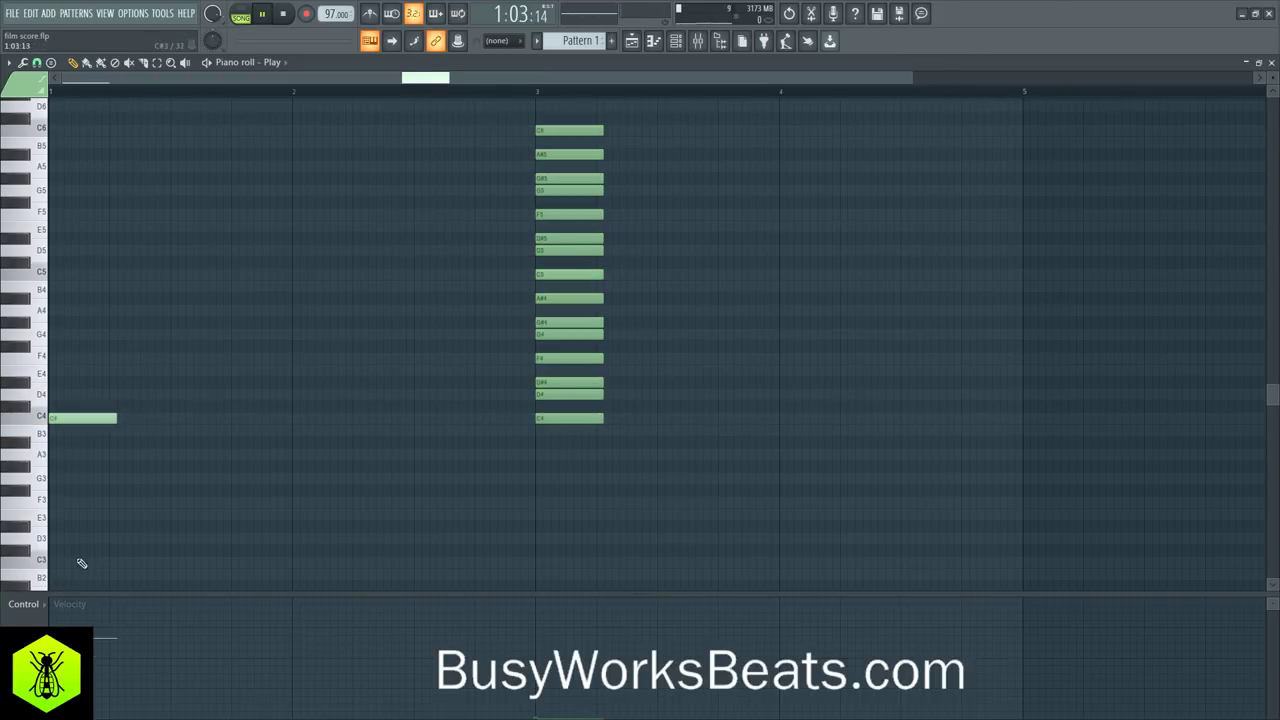
pyautogui.click(248, 12)
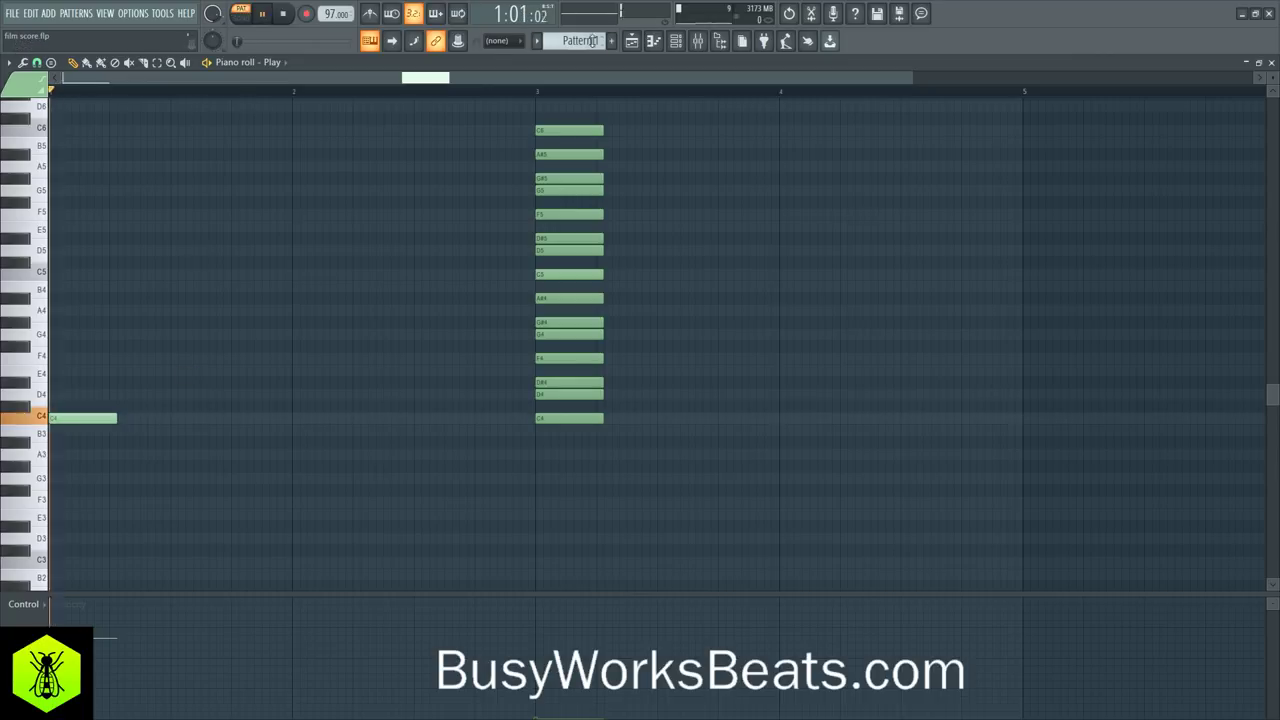
pyautogui.press('space')
# Reduce the height of playlist Track 2 and place Pattern 1 at the start of Track 1
pyautogui.click(667, 42)
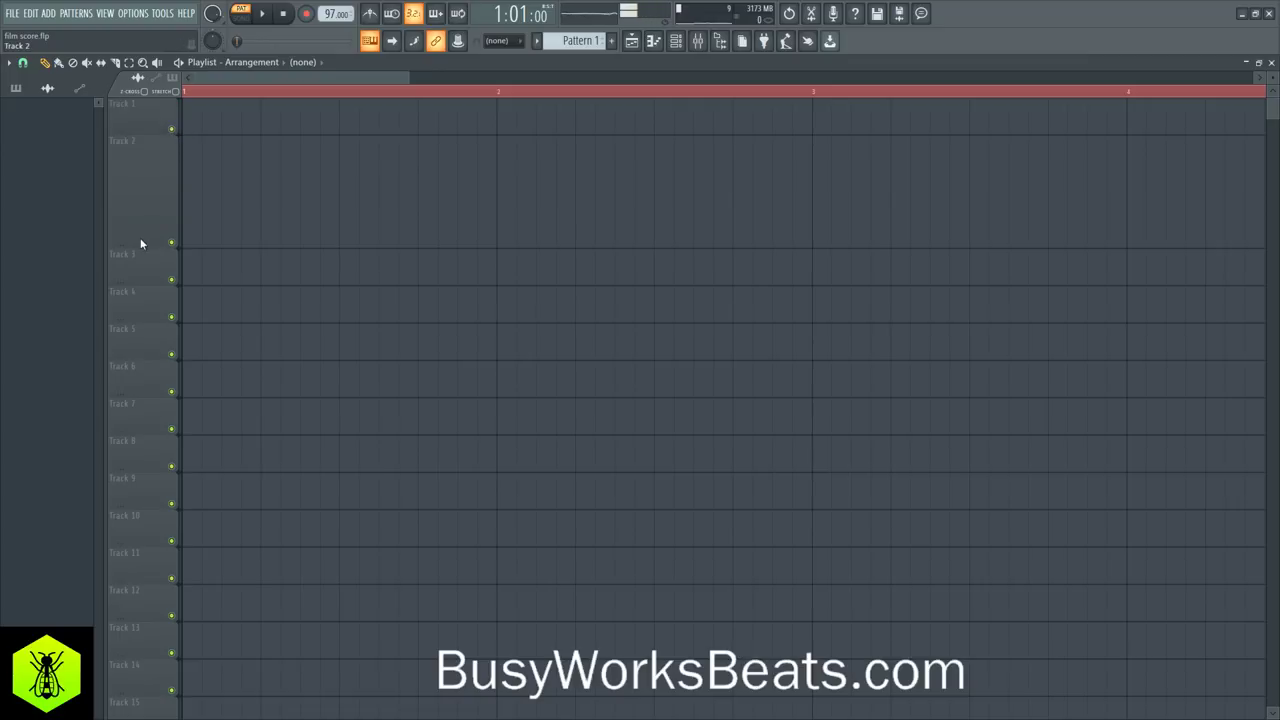
pyautogui.moveTo(143, 248)
pyautogui.mouseDown()
pyautogui.moveTo(120, 205)
pyautogui.moveTo(150, 197)
pyautogui.mouseUp()
pyautogui.click(189, 131)
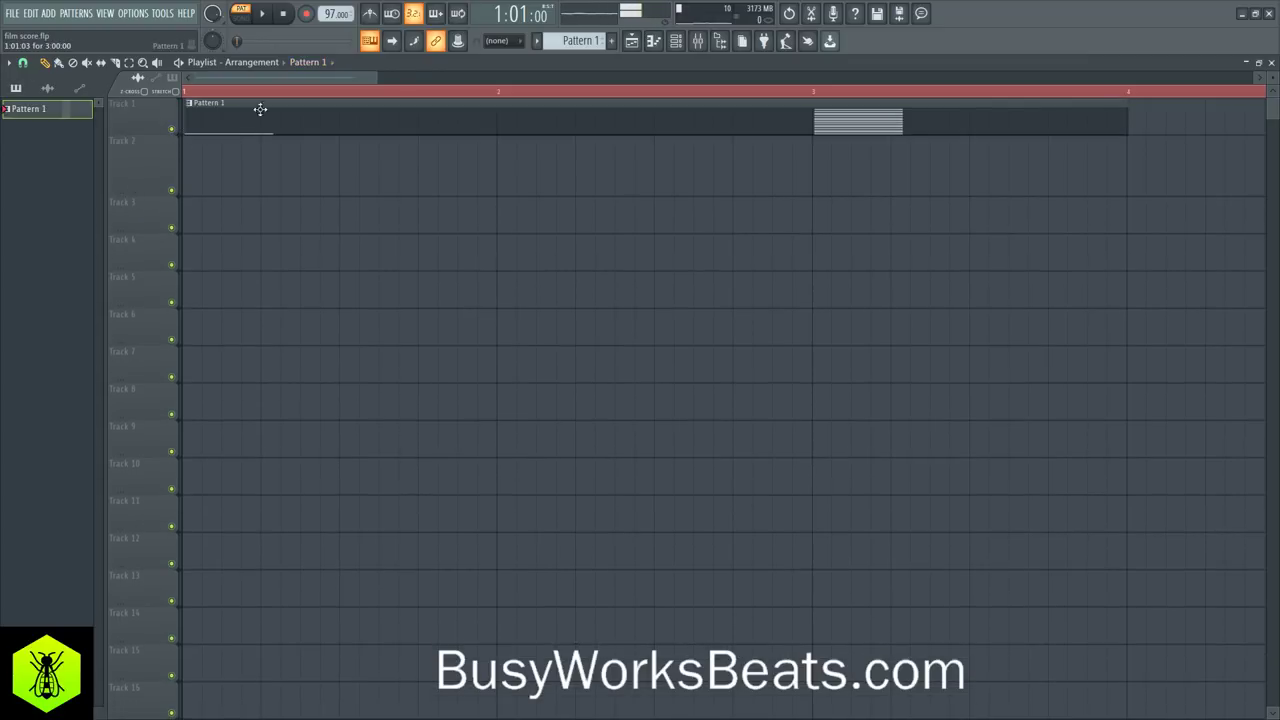
pyautogui.moveTo(257, 108); pyautogui.dragTo(263, 114)
# Set the playlist's snap to Beat
pyautogui.click(22, 62)
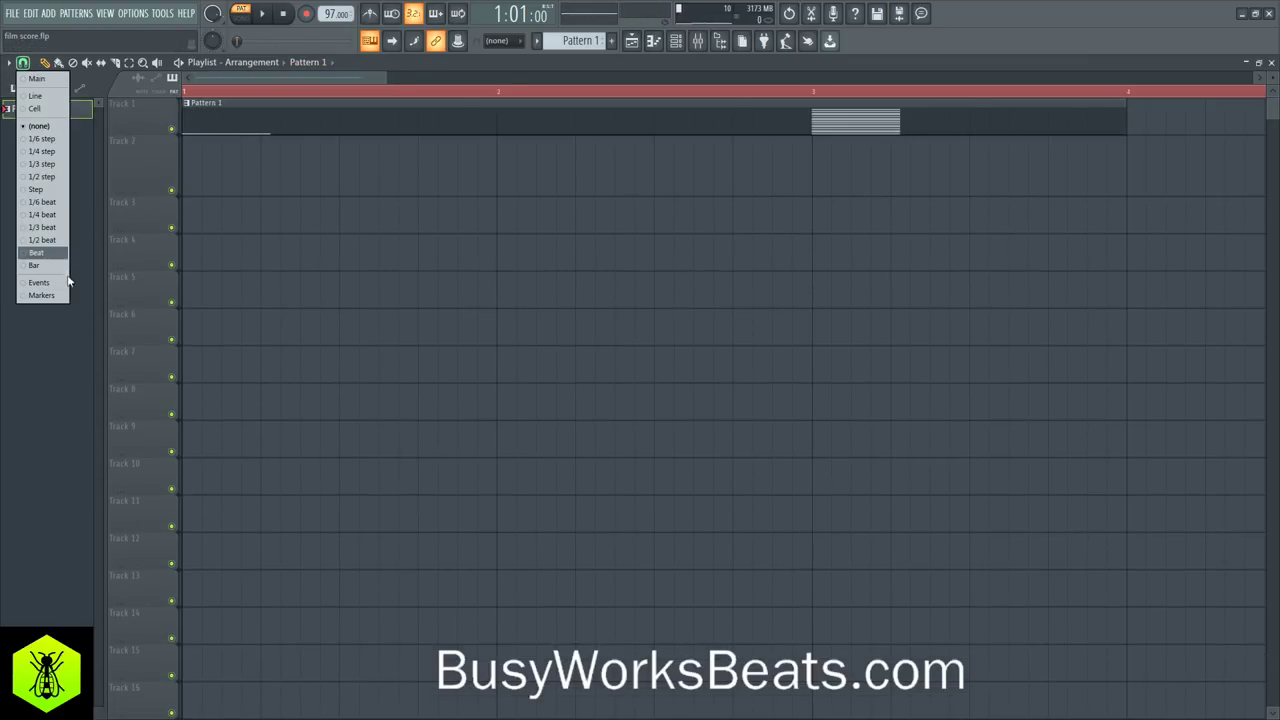
pyautogui.click(40, 253)
pyautogui.scroll(-3, 208, 97)
pyautogui.scroll(-2, 208, 97)
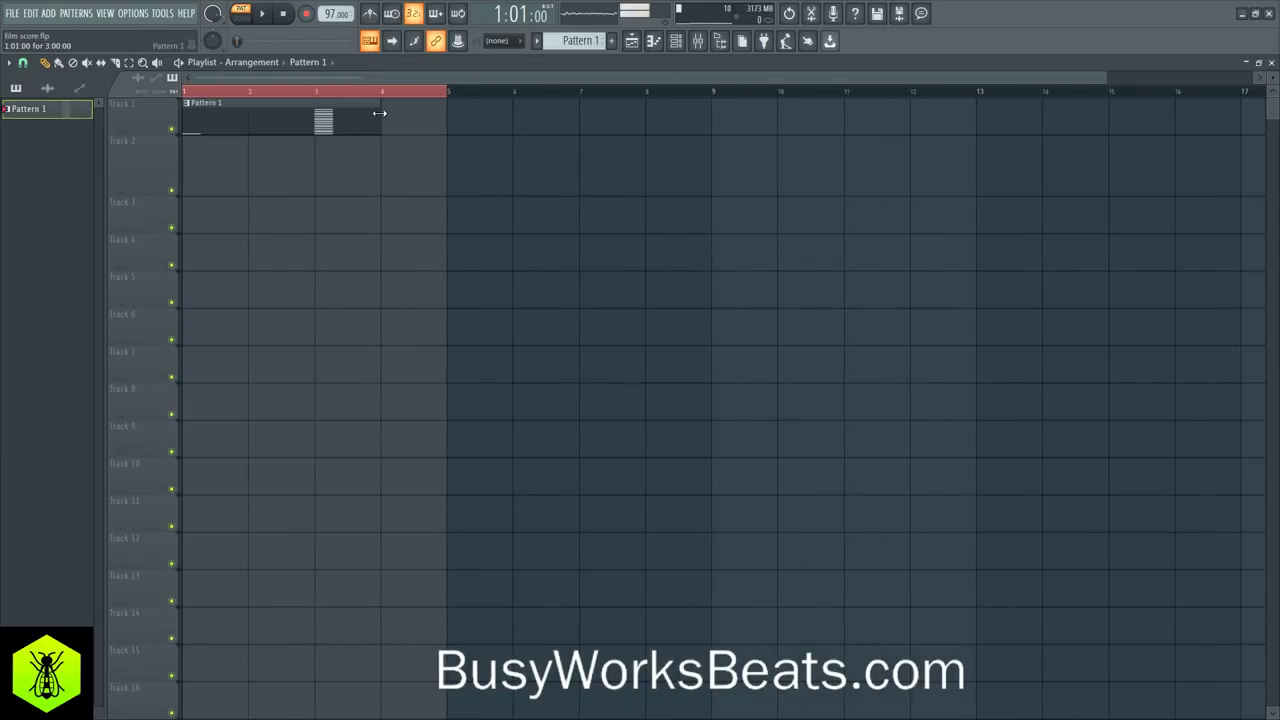
# Return to the Play piano roll and pick out C4, D#4 and G4 in the bar 3 scale stack
pyautogui.click(676, 40)
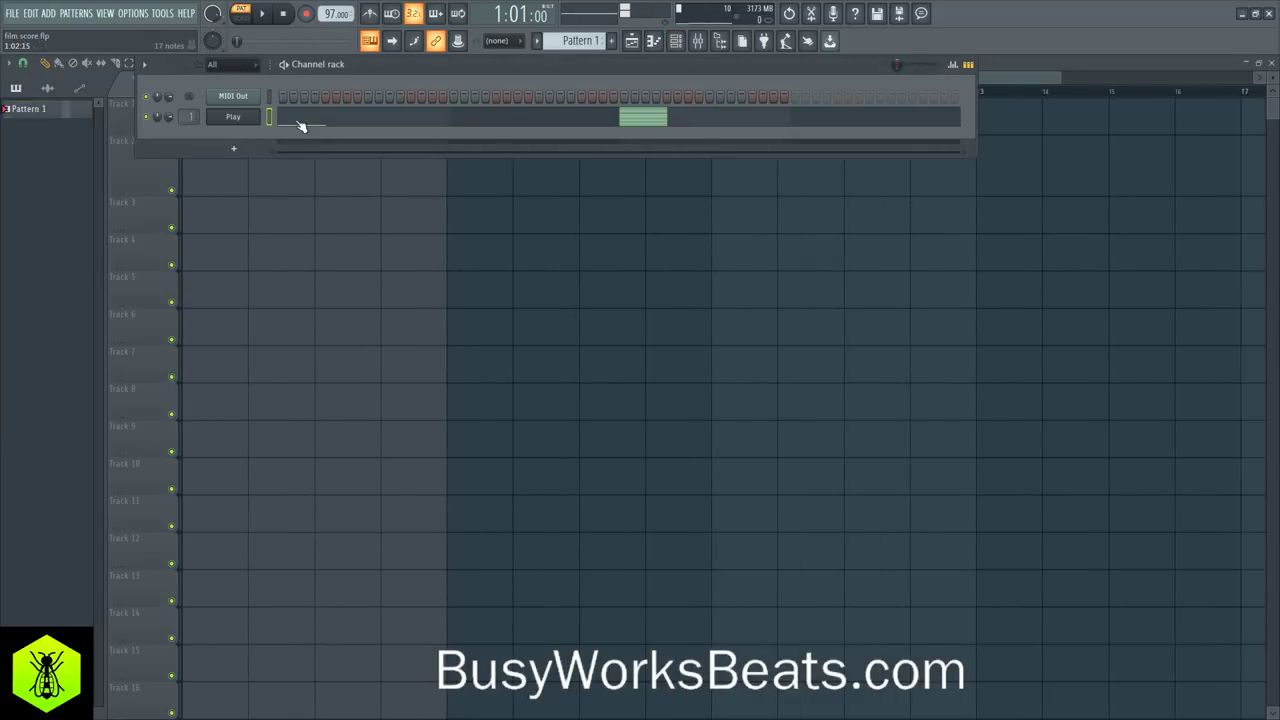
pyautogui.click(300, 119)
pyautogui.click(56, 425)
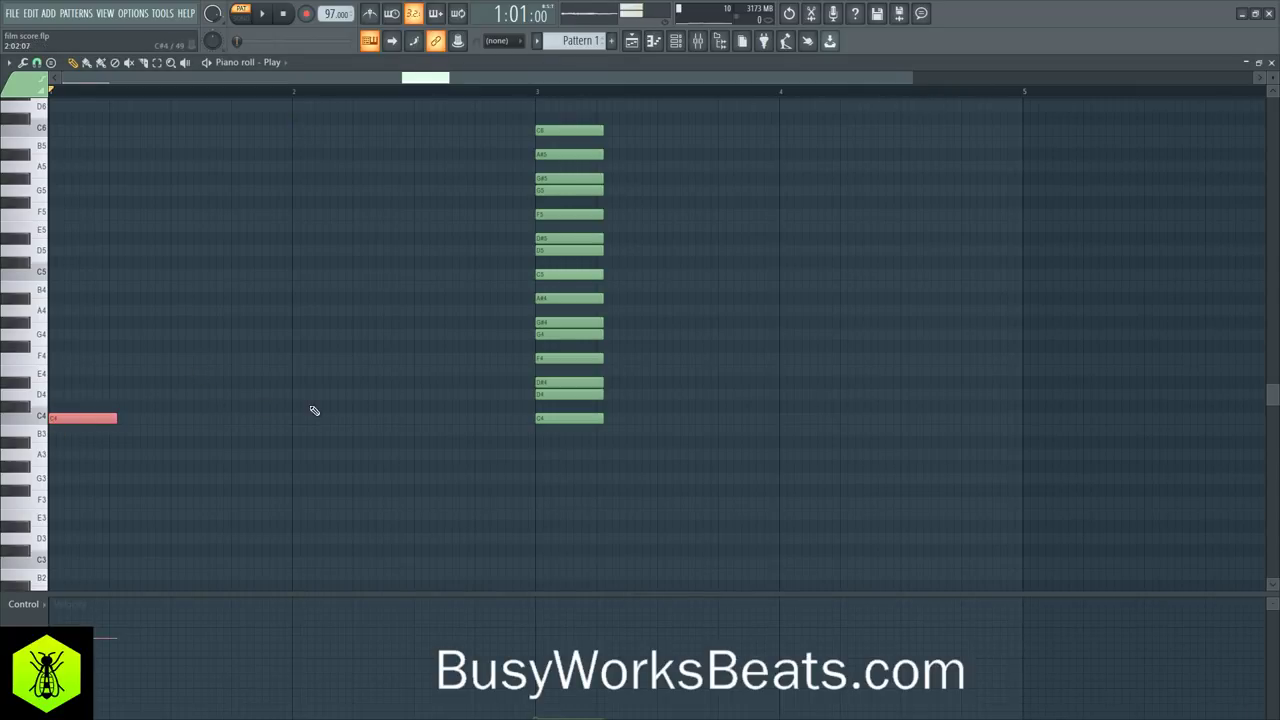
pyautogui.click(547, 420)
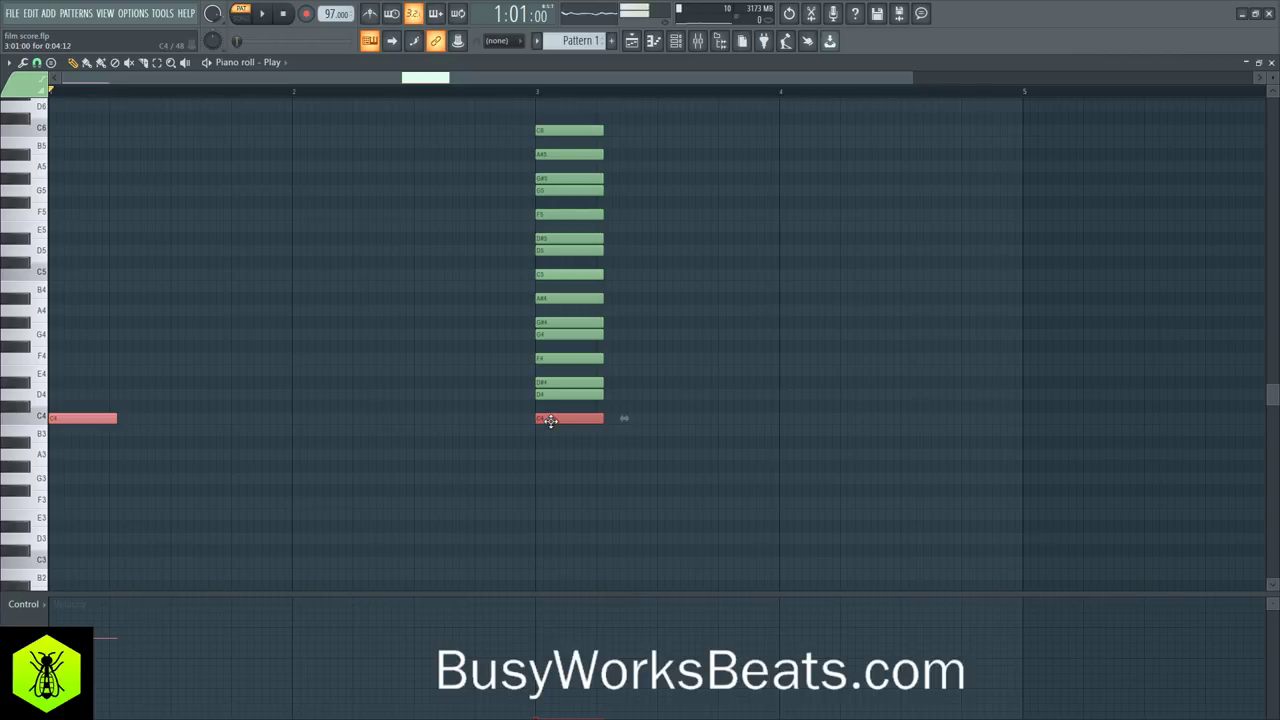
pyautogui.click(591, 416)
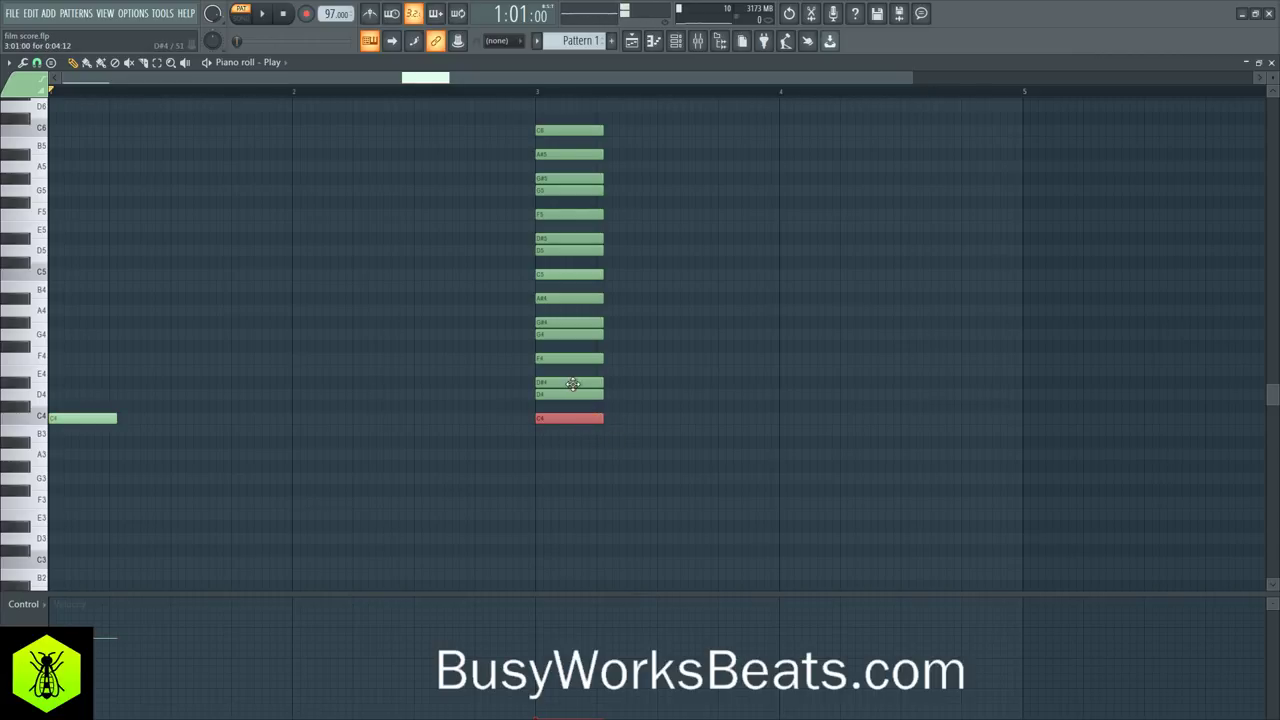
pyautogui.click(572, 384)
pyautogui.click(566, 334)
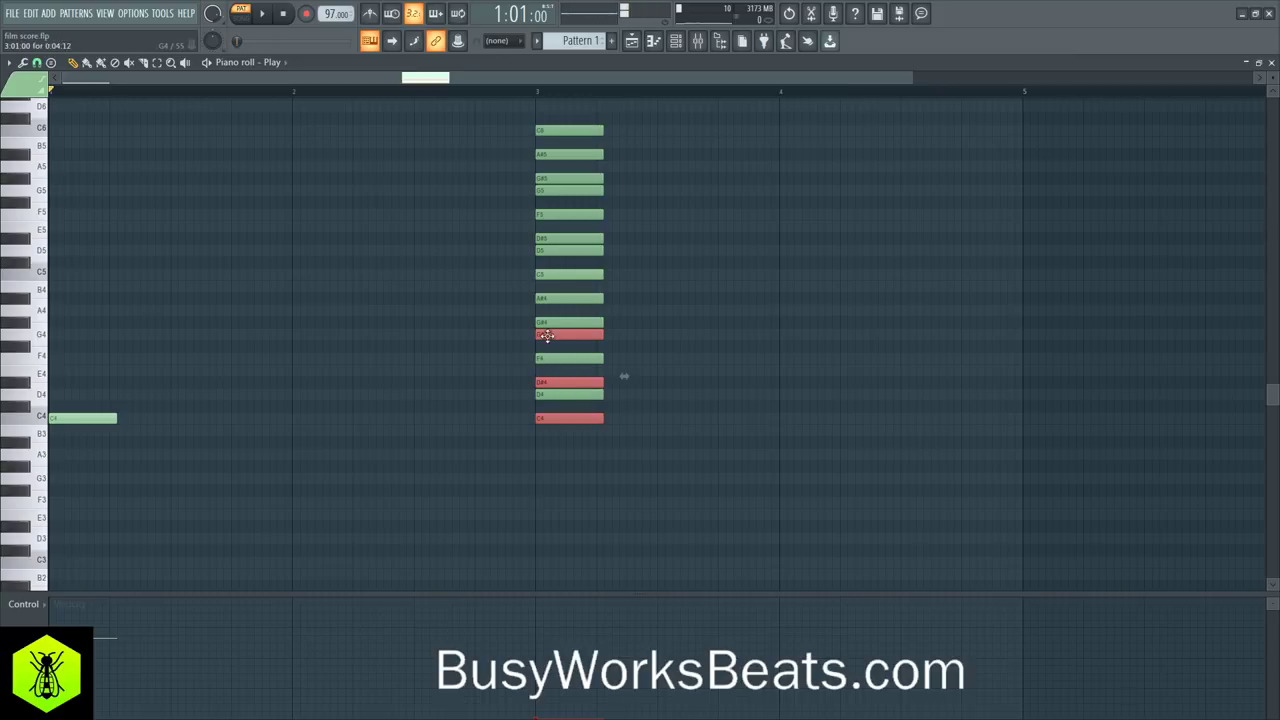
# Complete the bar 1 chord with D#4 and G4, and lengthen all three notes to one full bar
pyautogui.click(80, 384)
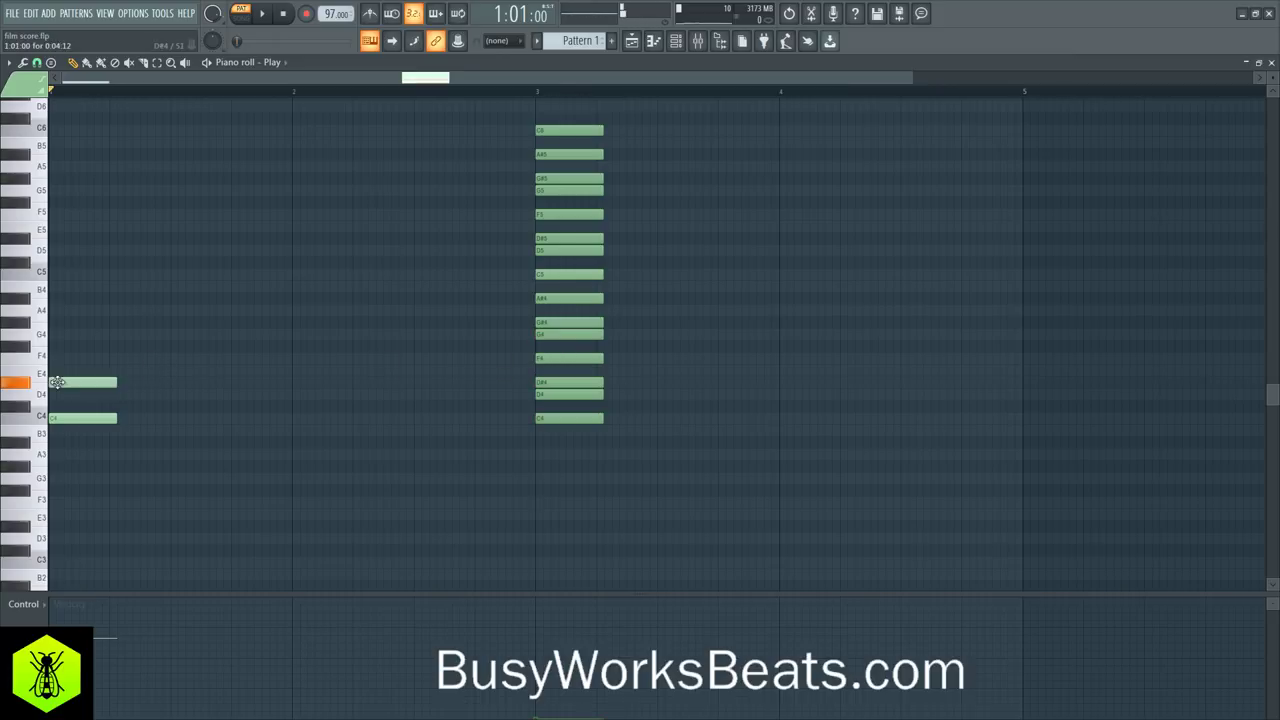
pyautogui.click(58, 336)
pyautogui.hotkey('ctrl', 'a')
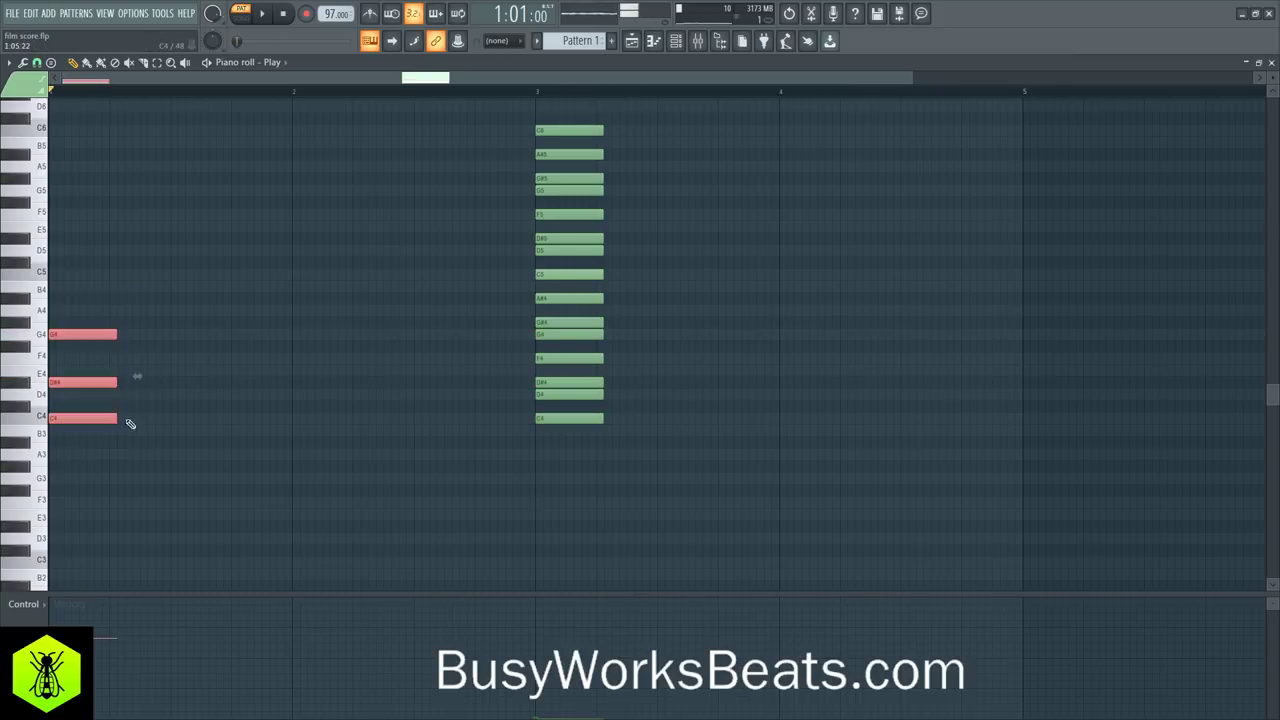
pyautogui.moveTo(128, 420); pyautogui.dragTo(290, 417)
pyautogui.press('space')
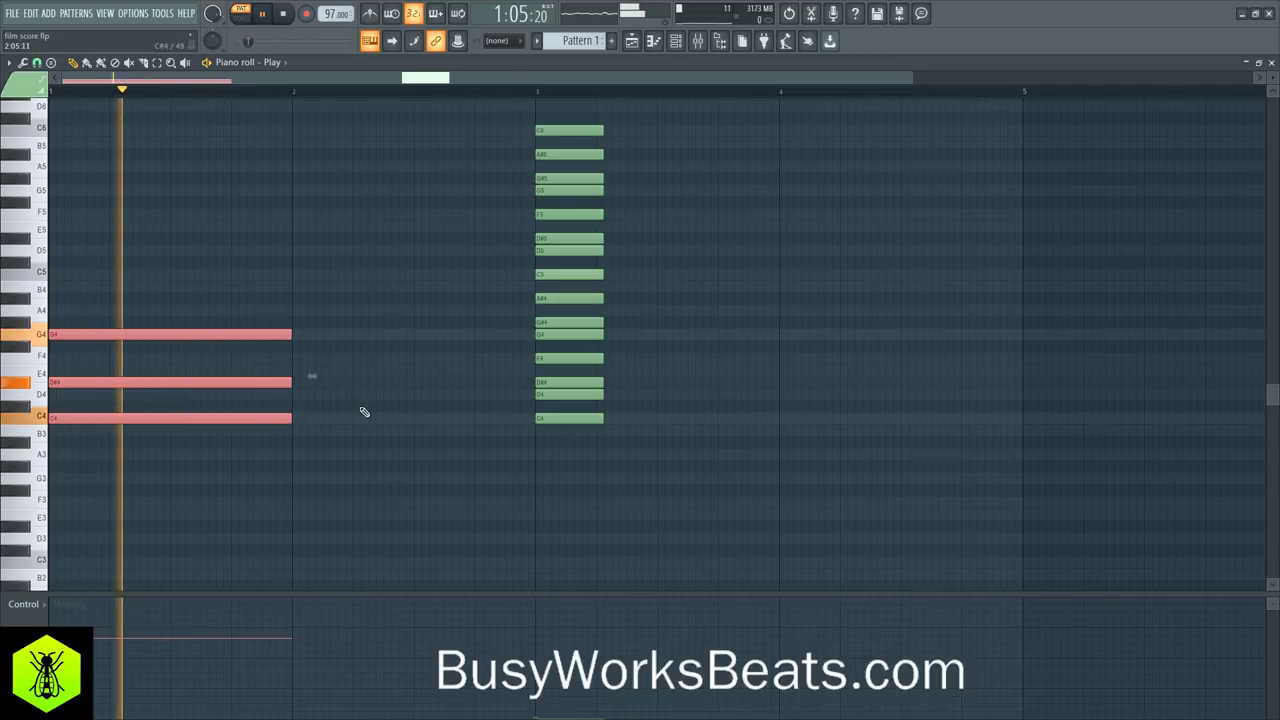
pyautogui.press('space')
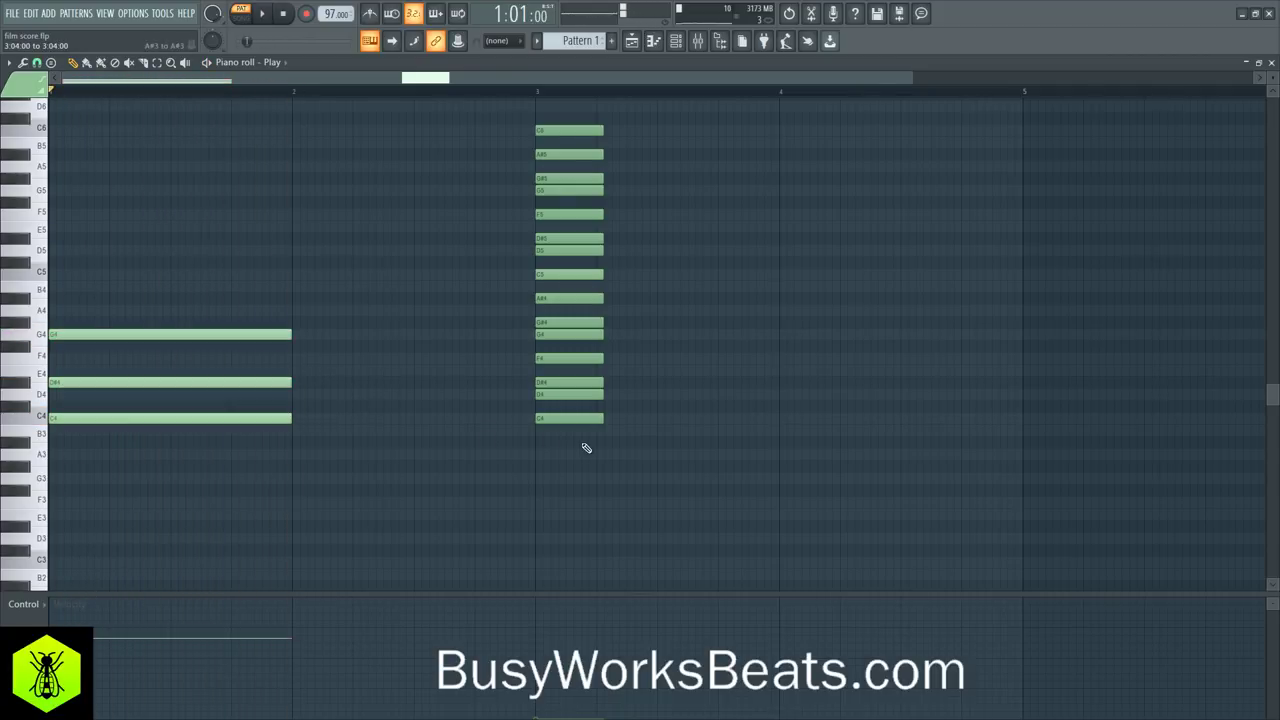
# Move the scale stack from bar 3 to the start of bar 5 and play back the pattern
pyautogui.moveTo(583, 446); pyautogui.dragTo(551, 103)
pyautogui.moveTo(560, 417); pyautogui.dragTo(1057, 429)
pyautogui.press('space')
pyautogui.click(871, 423)
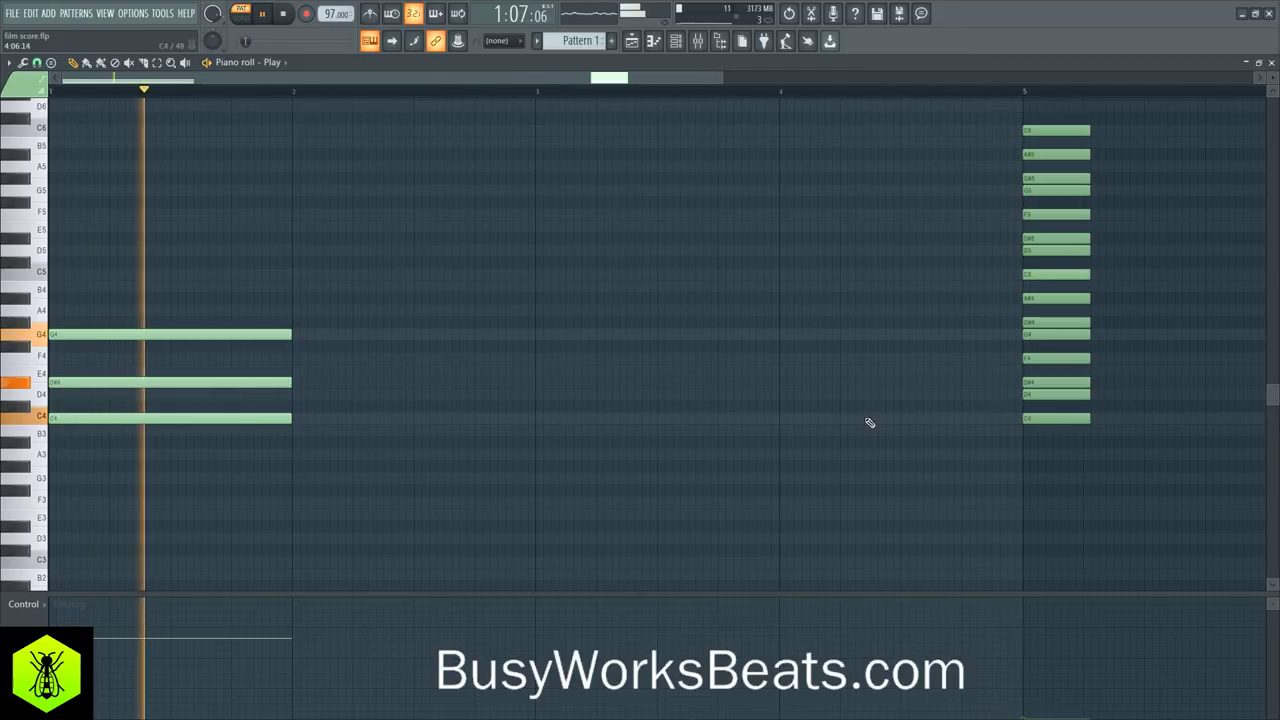
pyautogui.press('space')
pyautogui.moveTo(186, 209); pyautogui.dragTo(234, 452)
pyautogui.click(985, 432)
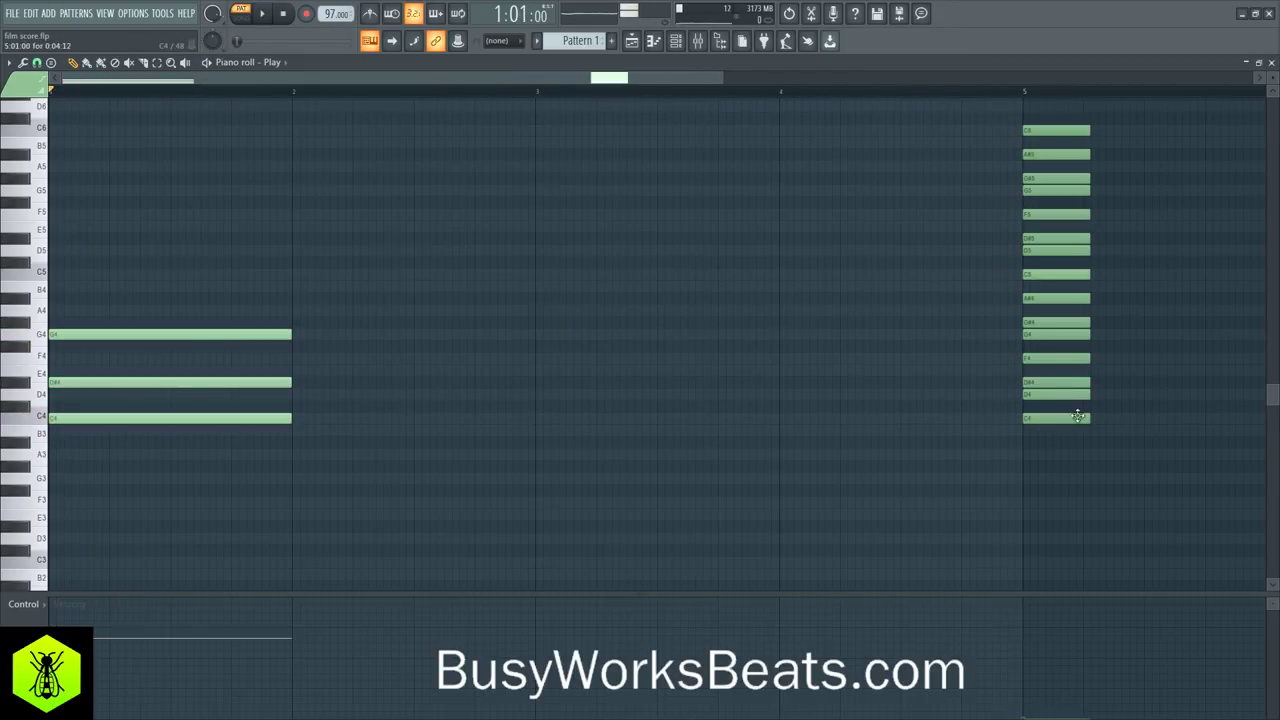
# Step through the bar 5 scale notes one by one from C4 up to G#4
pyautogui.click(1078, 418)
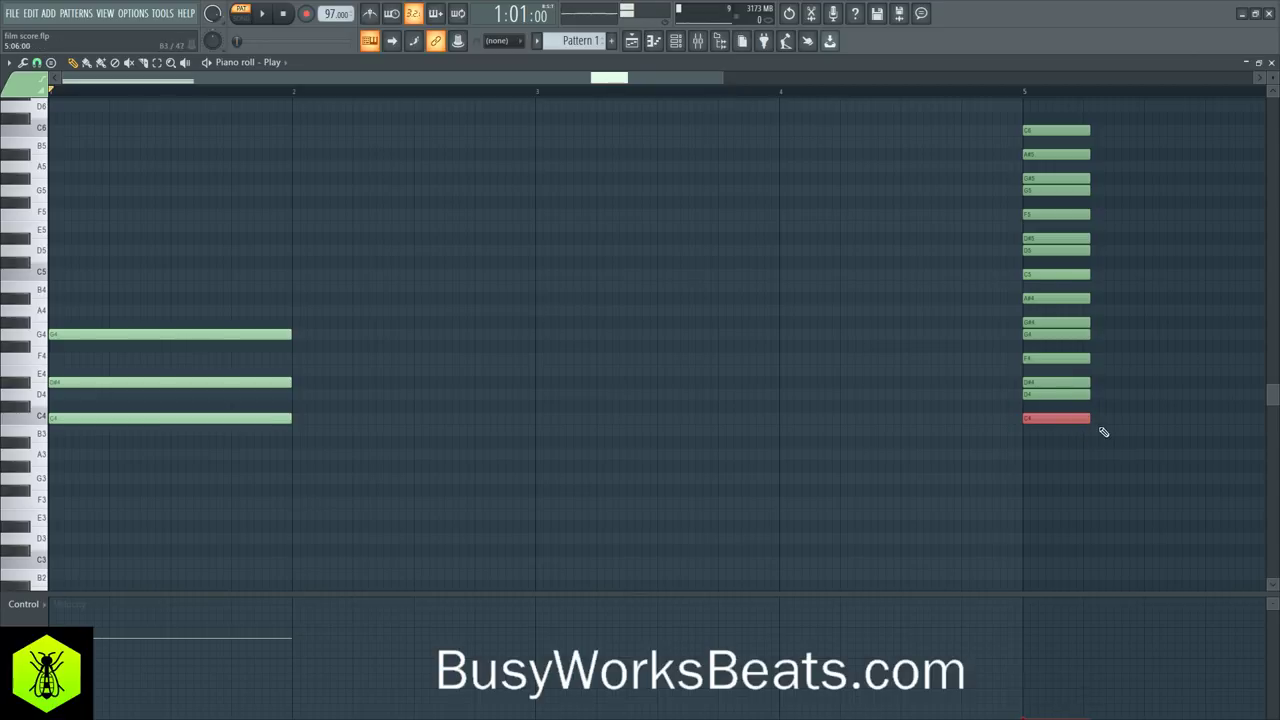
pyautogui.click(787, 293)
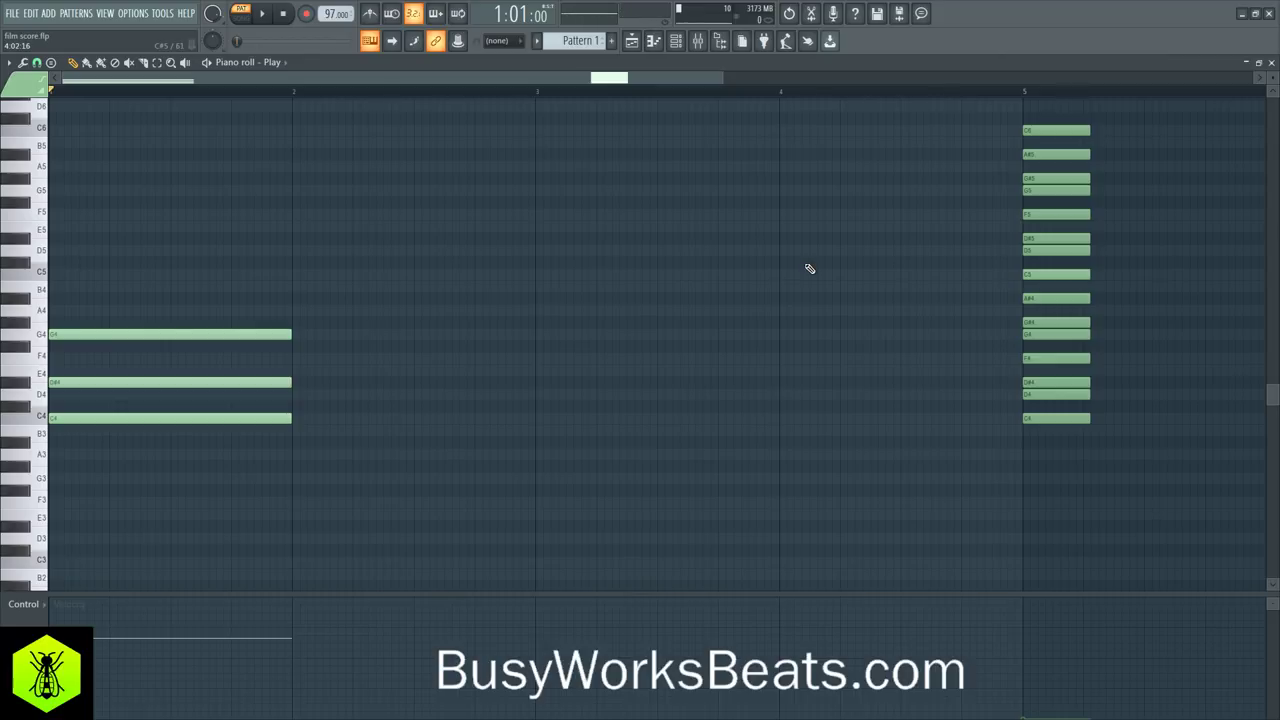
pyautogui.click(1038, 418)
pyautogui.click(1048, 395)
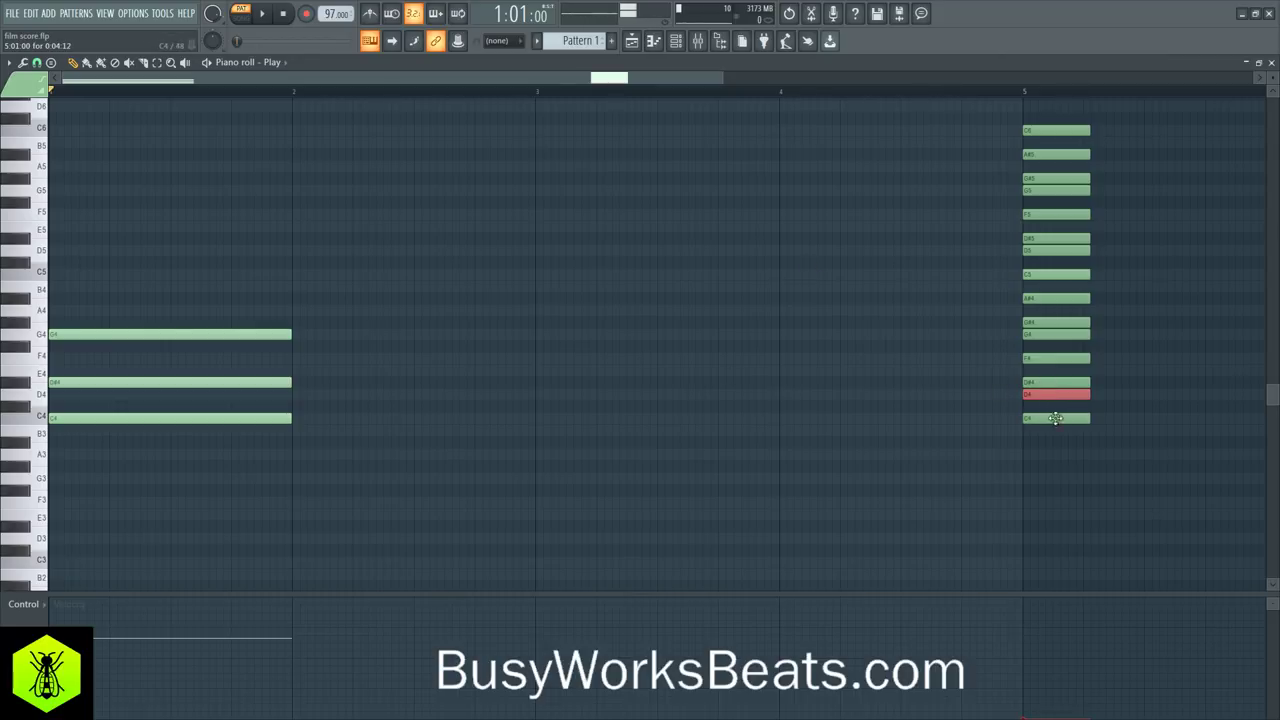
pyautogui.click(1055, 418)
pyautogui.moveTo(1062, 380); pyautogui.dragTo(1064, 396)
pyautogui.click(1063, 358)
pyautogui.click(1063, 334)
pyautogui.click(1061, 322)
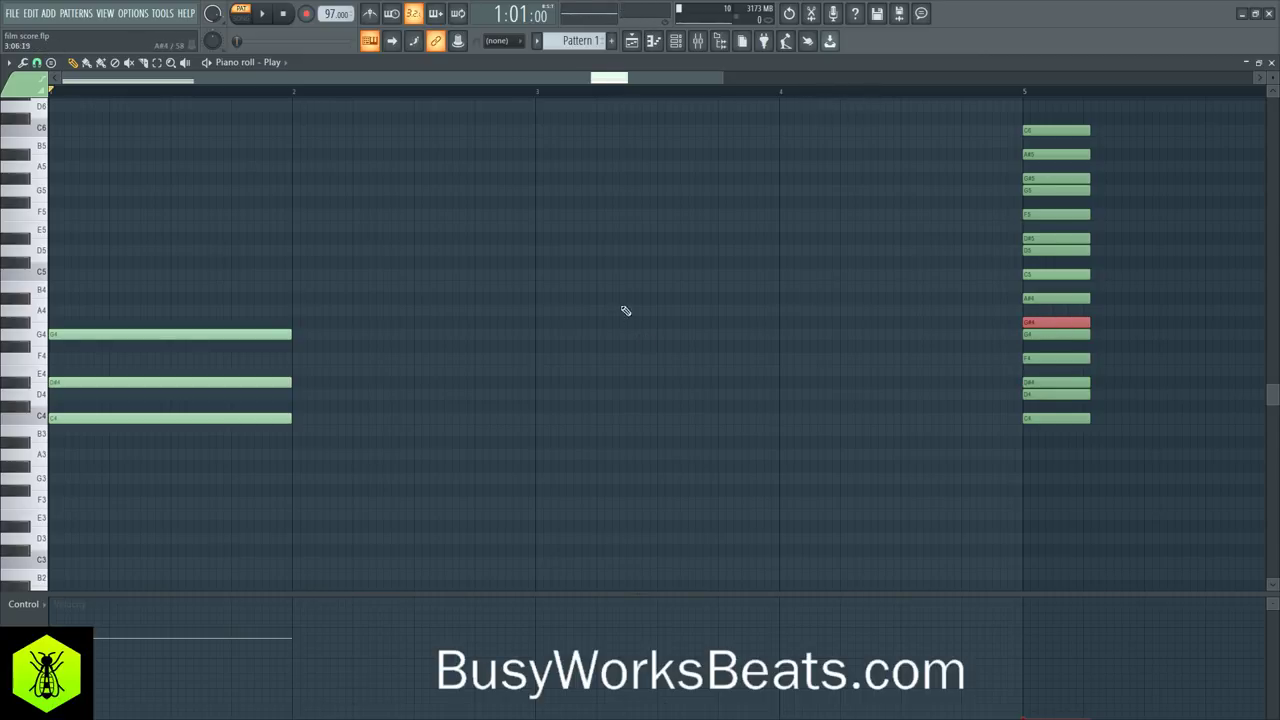
# Add a one-bar G#4 note at the start of bar 2
pyautogui.click(303, 308)
pyautogui.rightClick(309, 305)
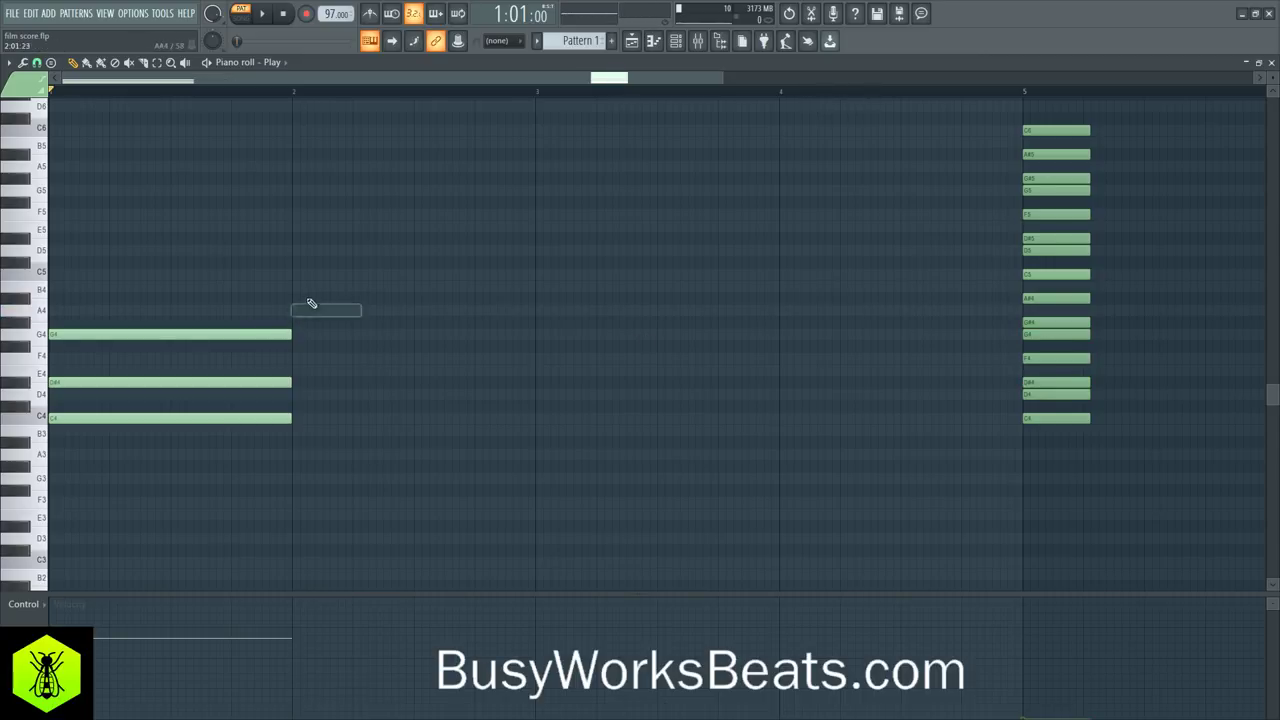
pyautogui.moveTo(306, 297); pyautogui.dragTo(298, 322)
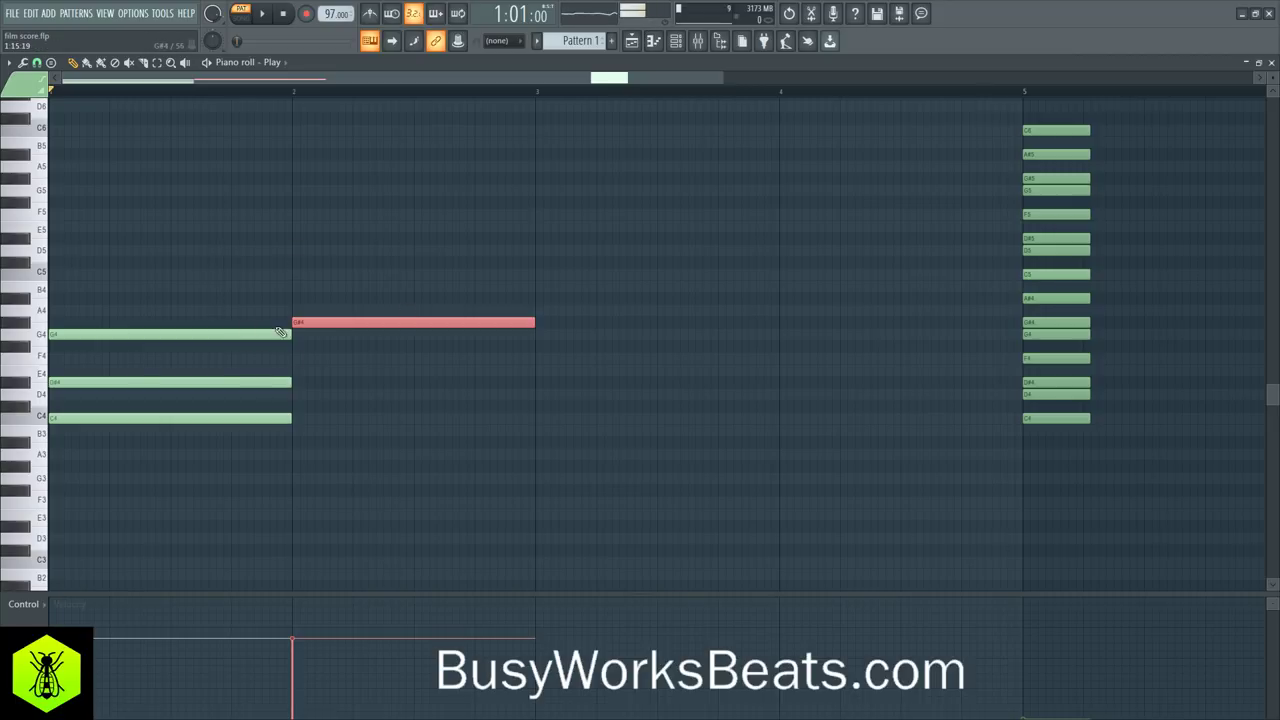
# Mark G#4, C5 and D#5 in the bar 5 scale stack and complete the bar 2 chord with one-bar C5 and D#5 notes
pyautogui.moveTo(269, 320); pyautogui.dragTo(266, 434)
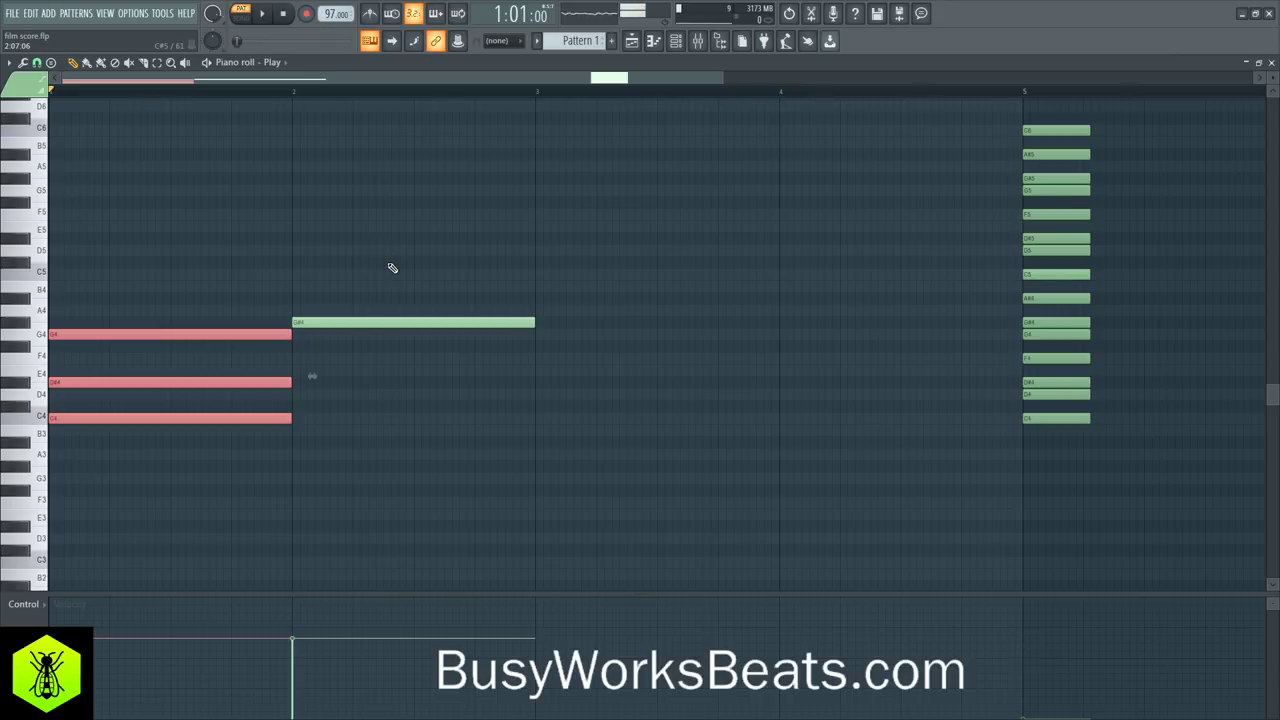
pyautogui.moveTo(296, 254); pyautogui.dragTo(325, 322)
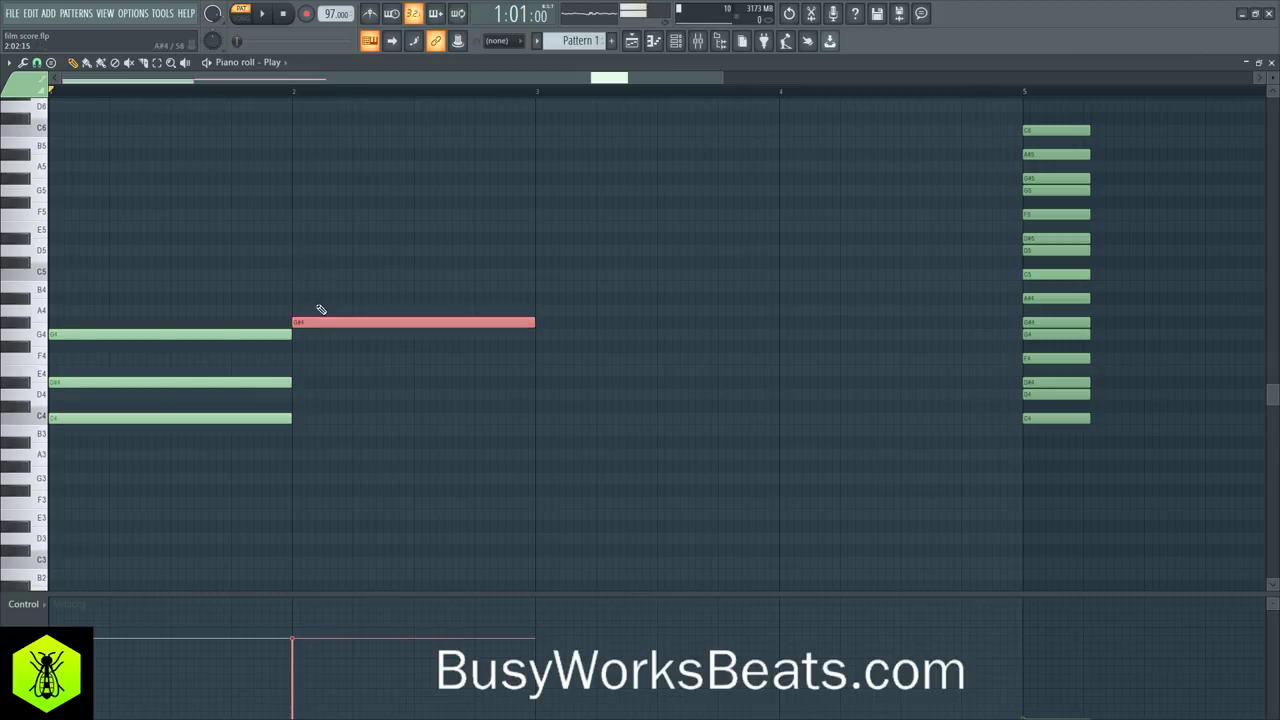
pyautogui.click(1045, 323)
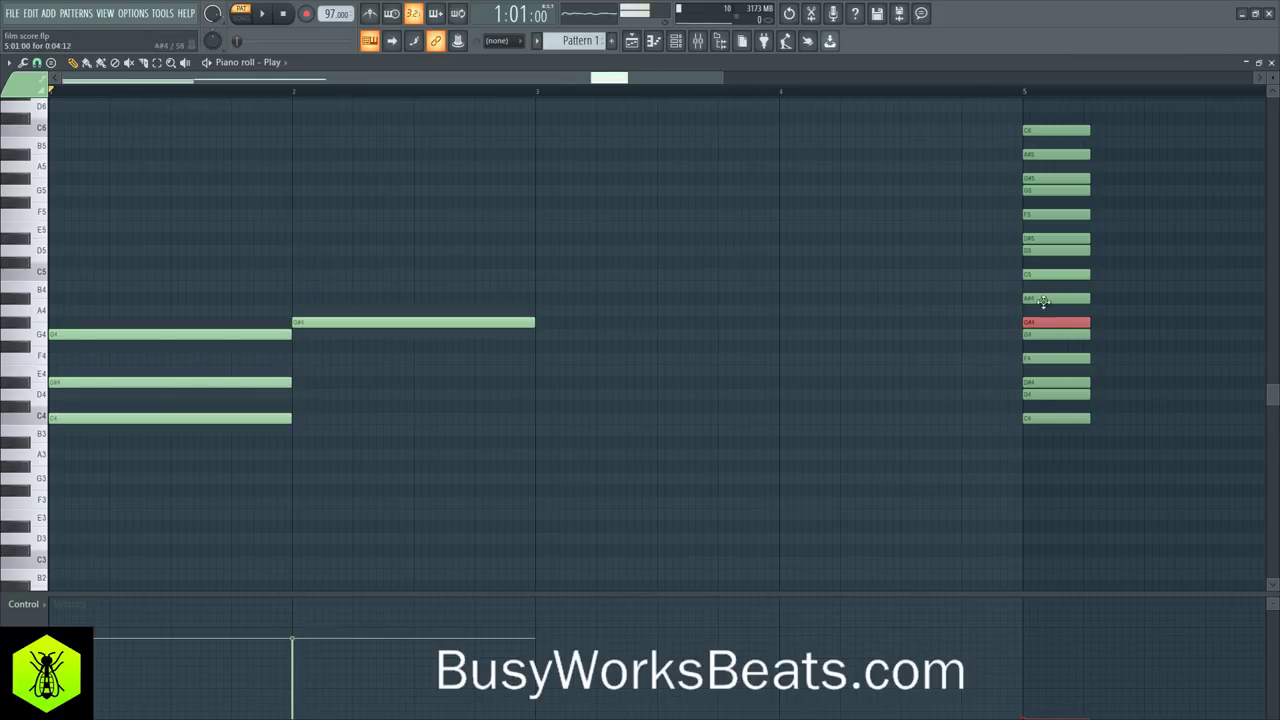
pyautogui.click(1062, 296)
pyautogui.click(1053, 299)
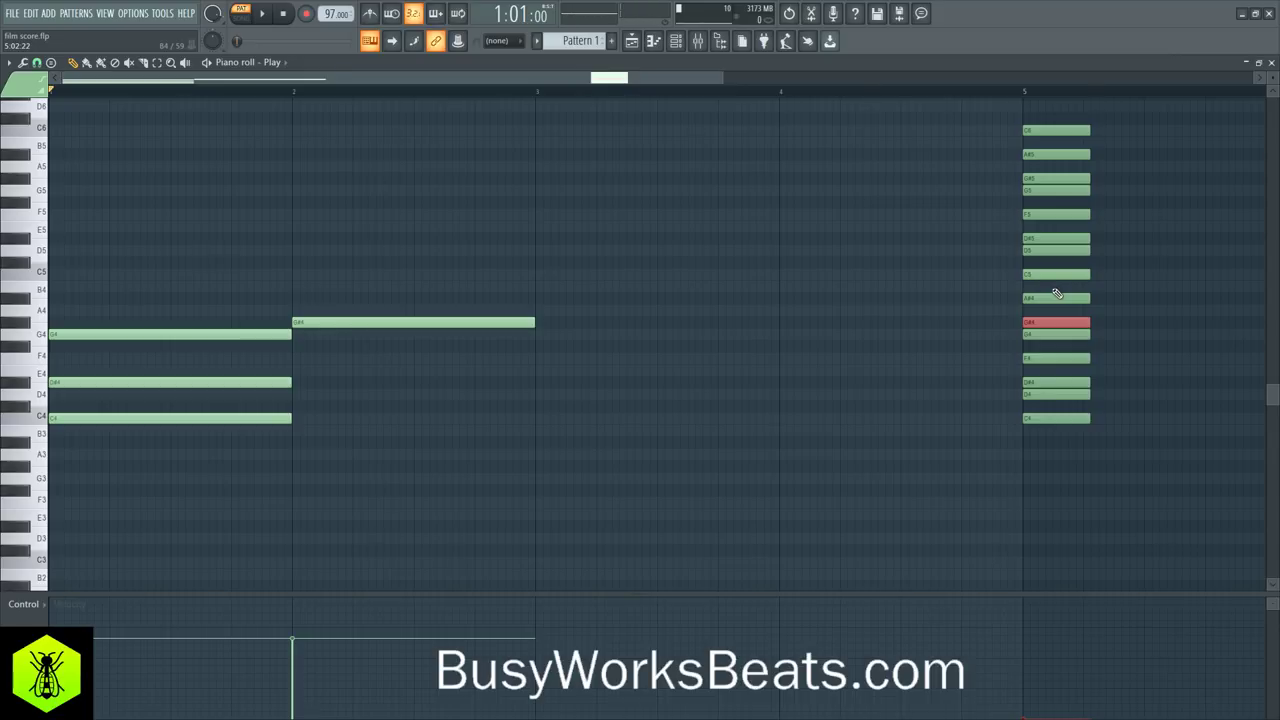
pyautogui.click(1056, 297)
pyautogui.click(1045, 274)
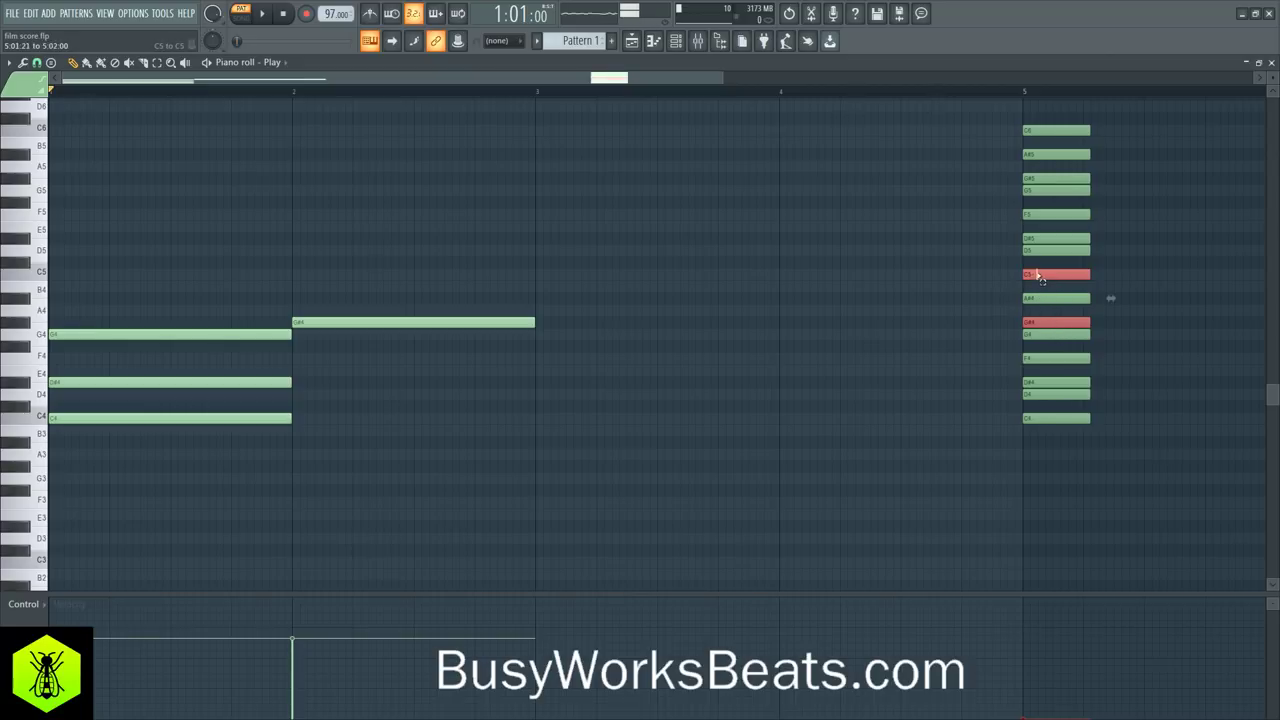
pyautogui.click(1043, 250)
pyautogui.click(1043, 238)
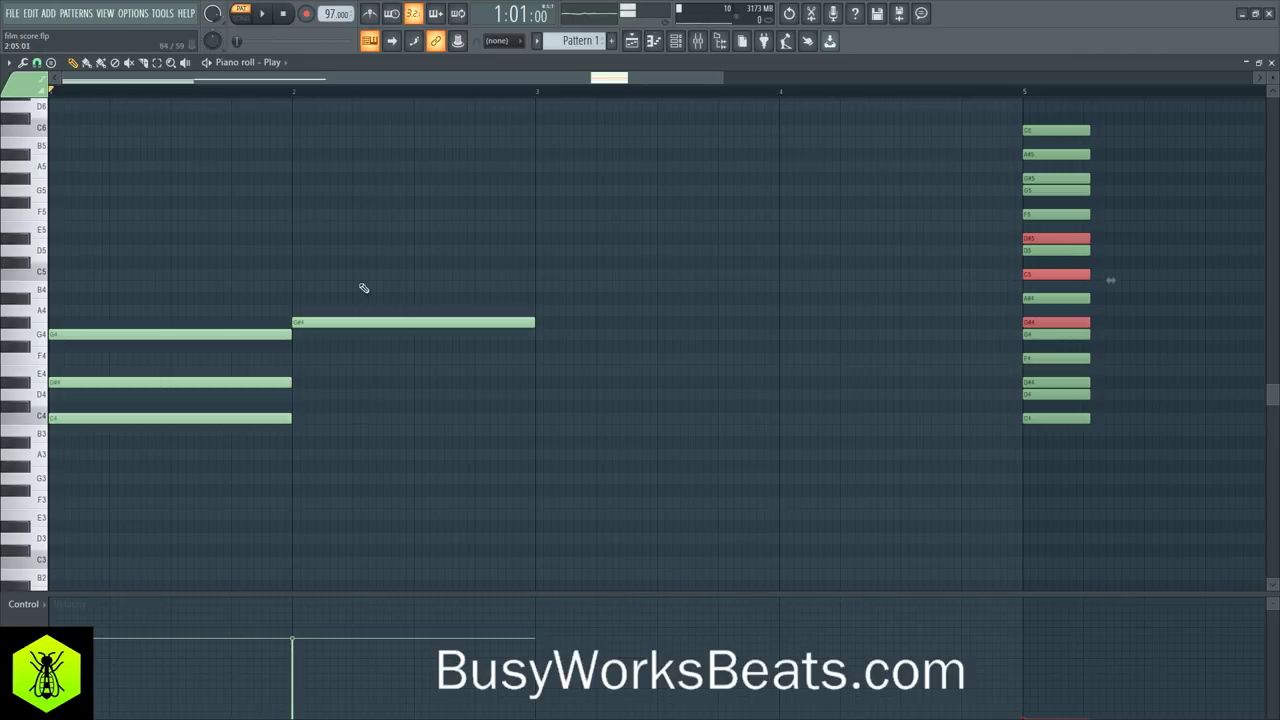
pyautogui.click(293, 274)
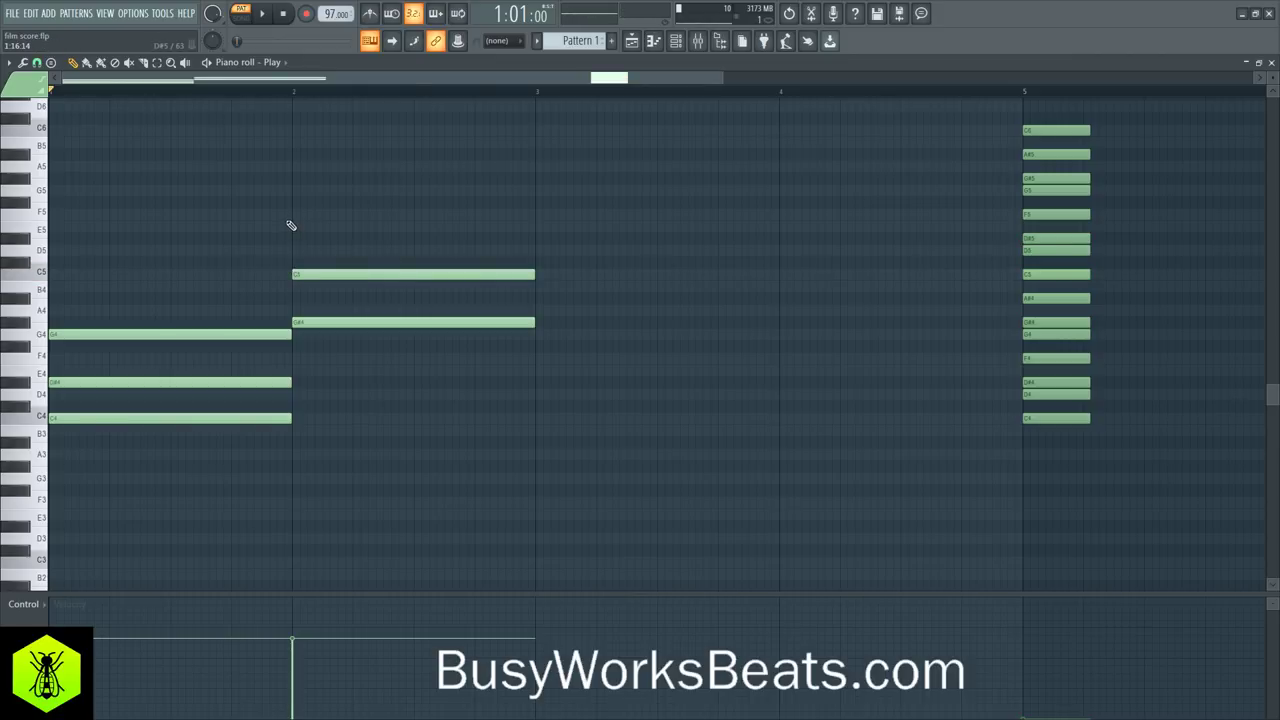
pyautogui.click(294, 238)
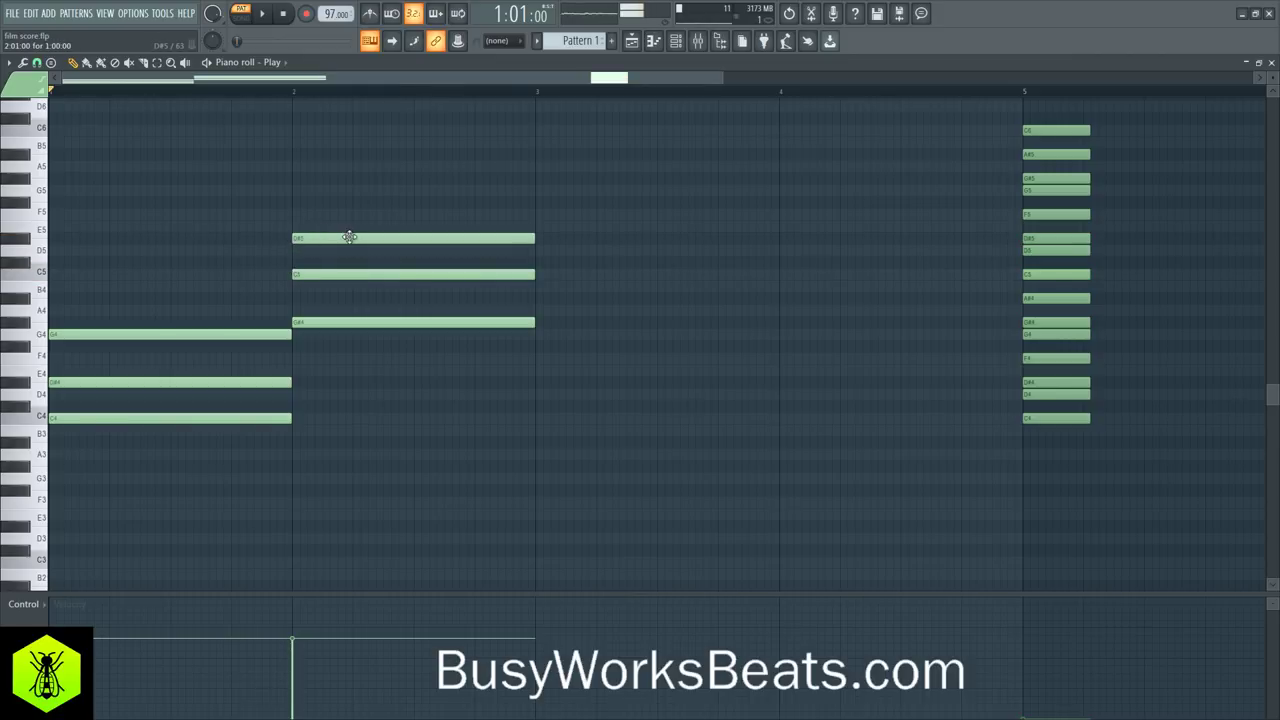
# Close the piano roll and open the instrument browser of the Play plugin
pyautogui.click(1272, 63)
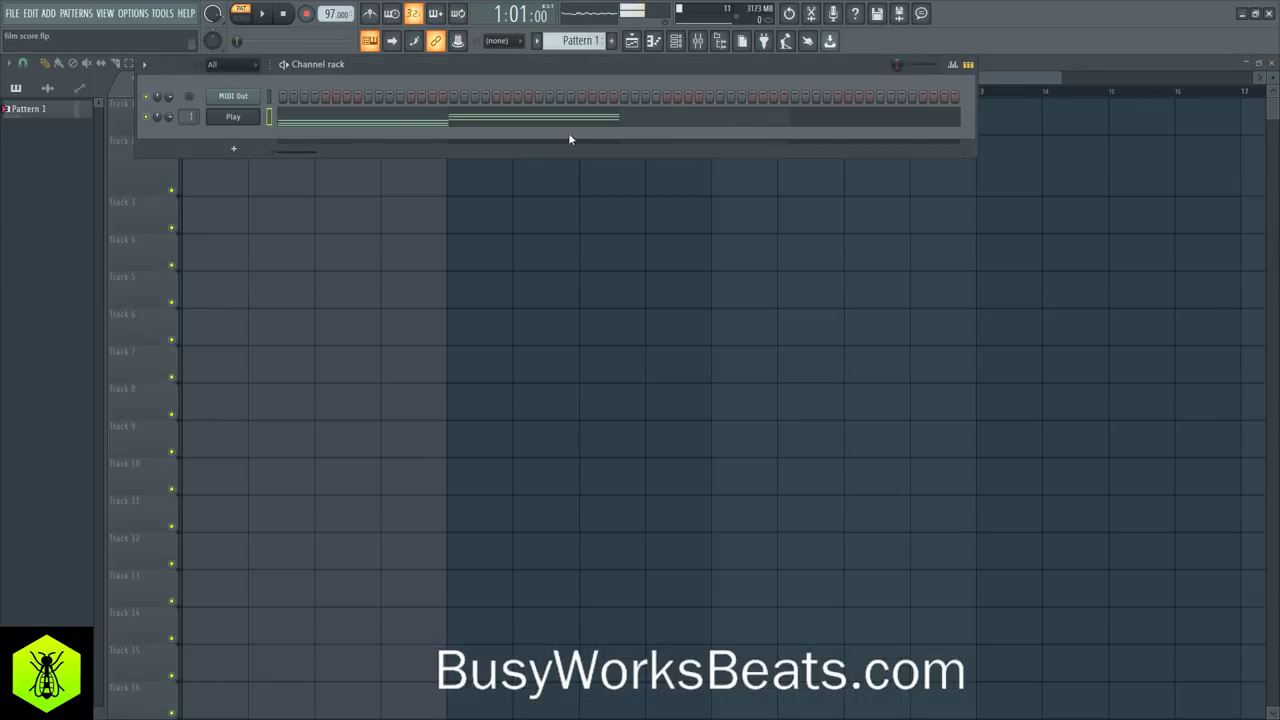
pyautogui.click(236, 118)
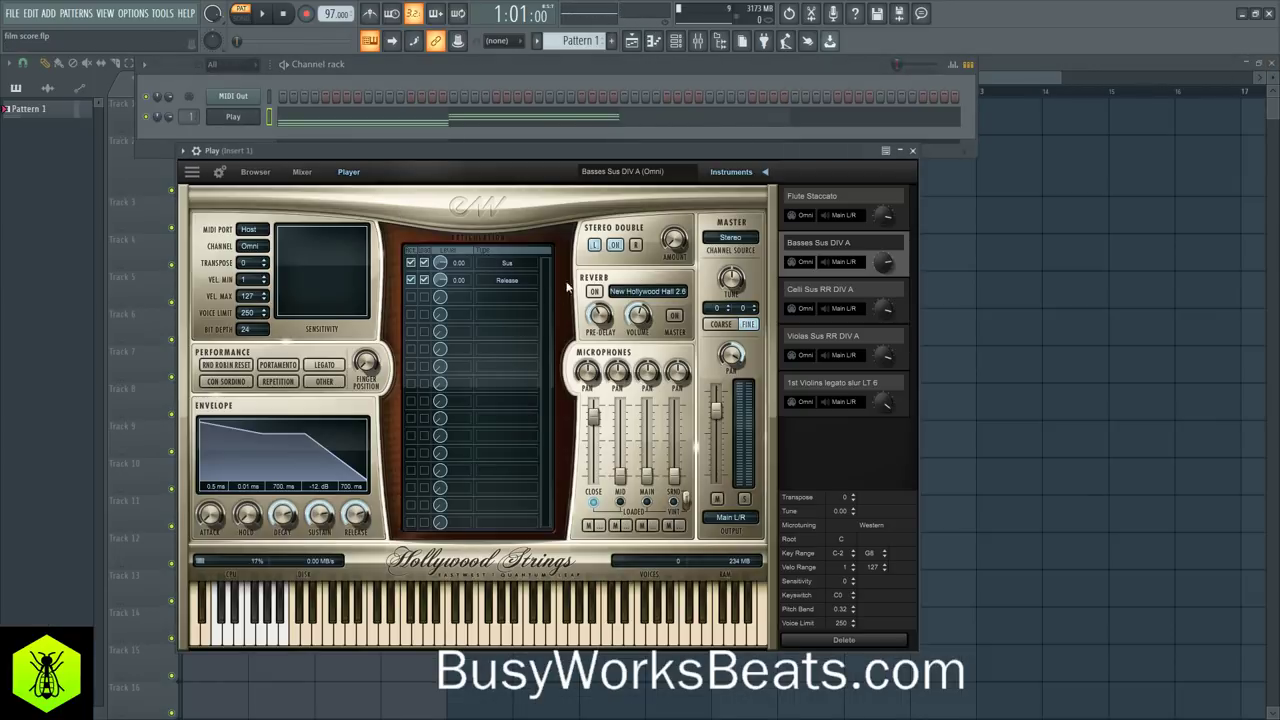
pyautogui.click(256, 172)
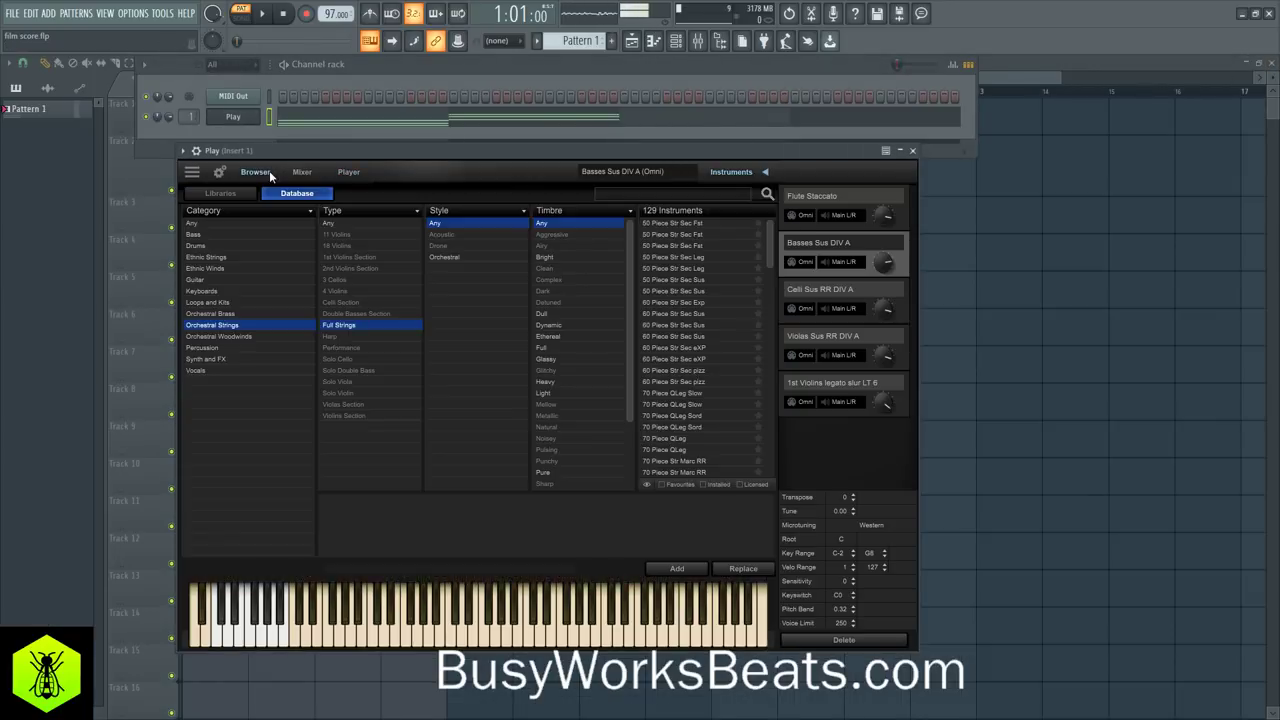
# Look through the Full Strings instruments and try to load 50 Piece Str Sec Sus
pyautogui.scroll(-1, 705, 255)
pyautogui.scroll(1, 704, 299)
pyautogui.scroll(-10, 713, 301)
pyautogui.scroll(1, 716, 297)
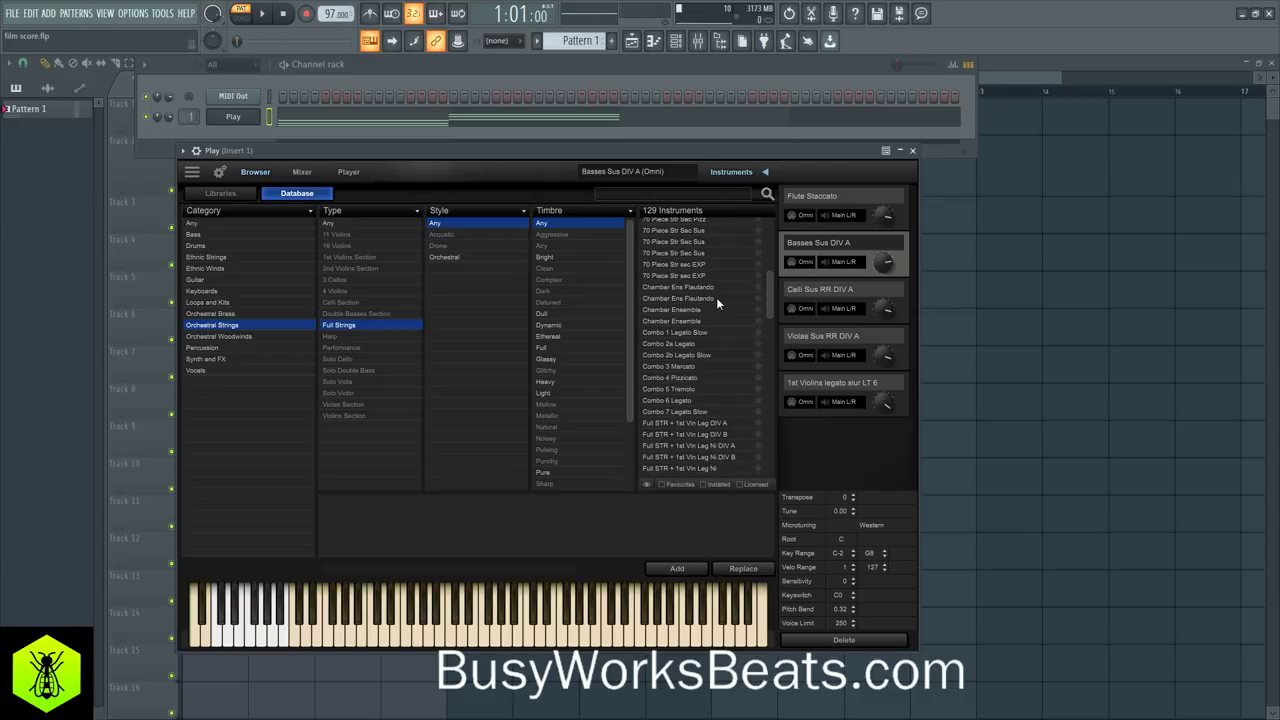
pyautogui.scroll(5, 732, 437)
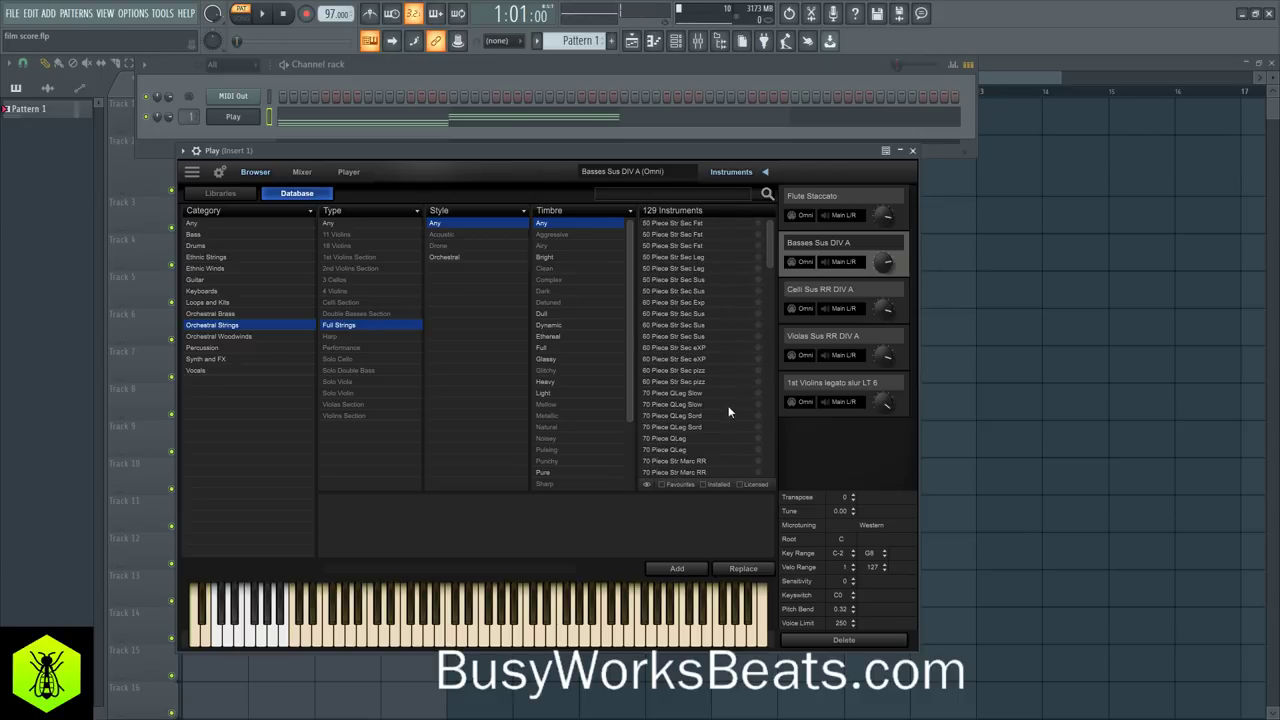
pyautogui.doubleClick(707, 281)
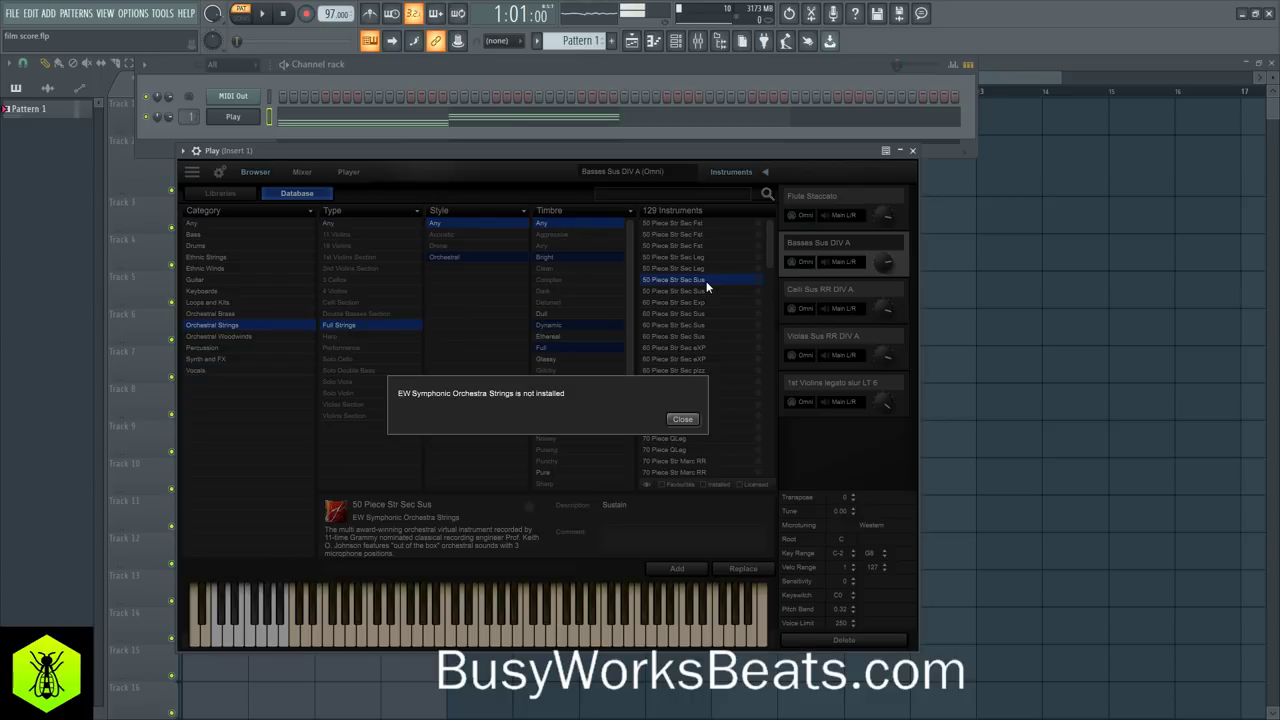
pyautogui.click(685, 419)
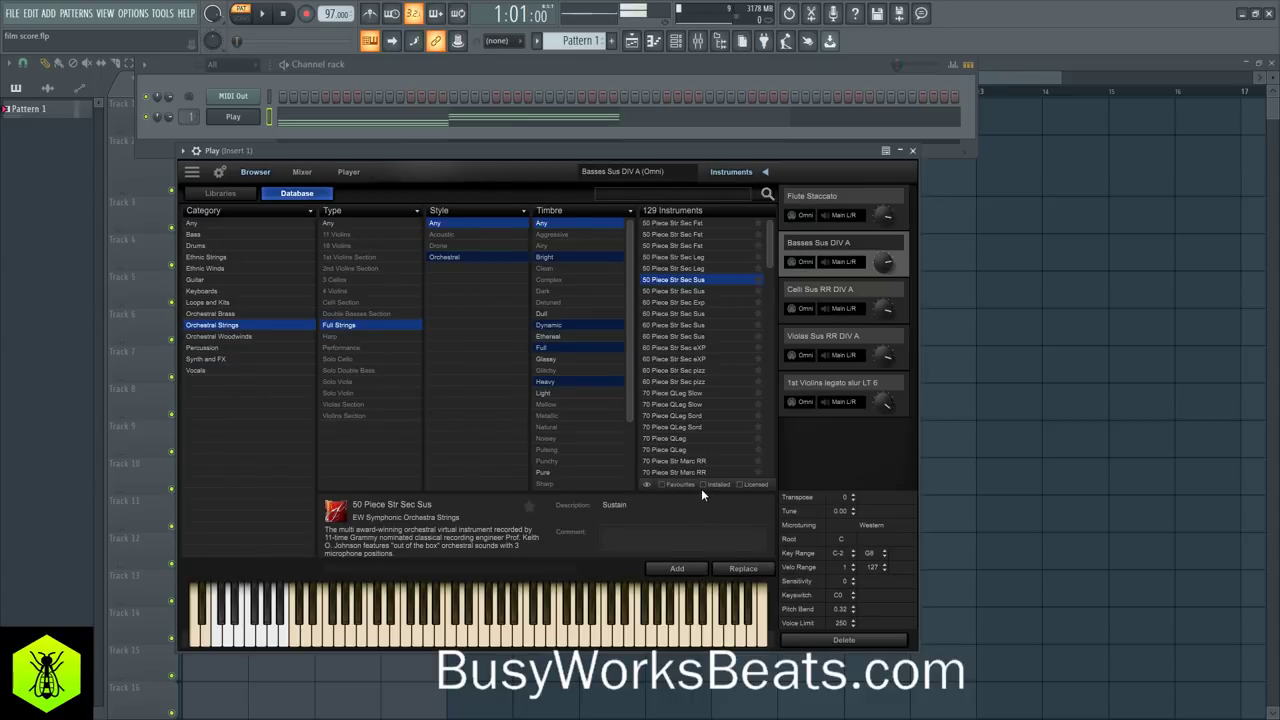
# Limit the instrument list to installed ones and load Orchestral Strings in place of Basses Sus DIV A
pyautogui.click(702, 485)
pyautogui.scroll(-3, 739, 348)
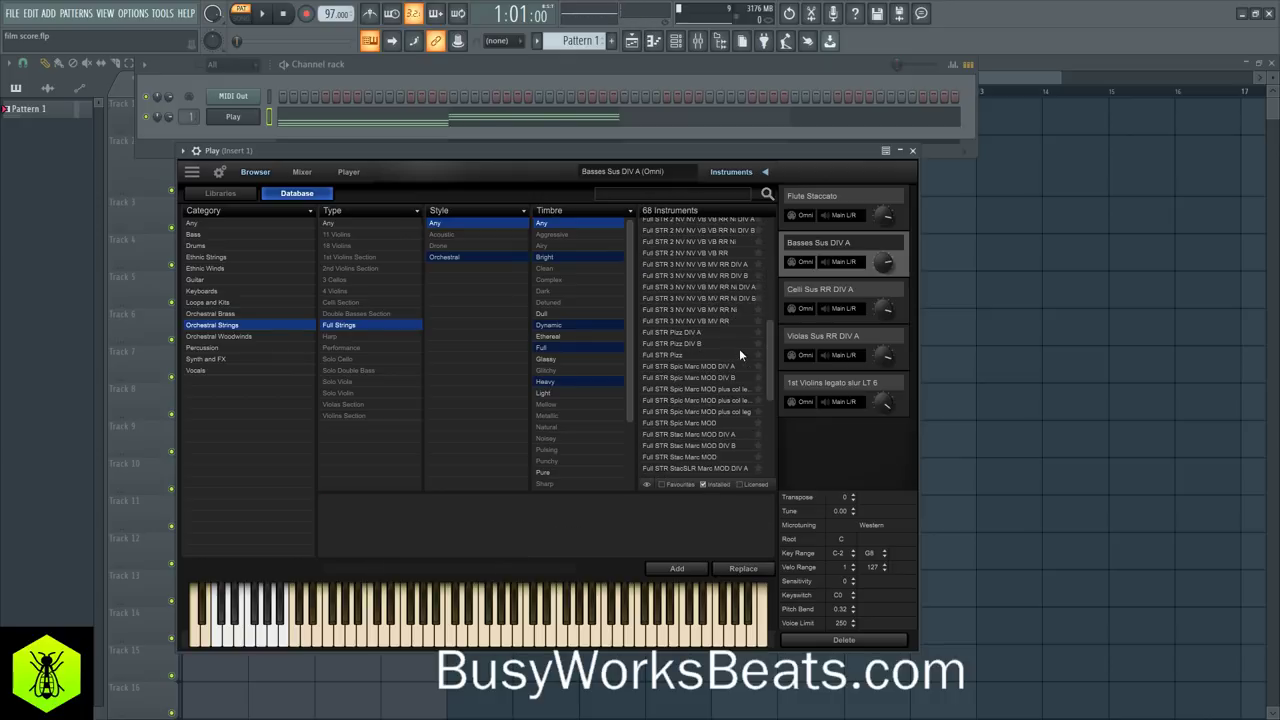
pyautogui.scroll(8, 674, 447)
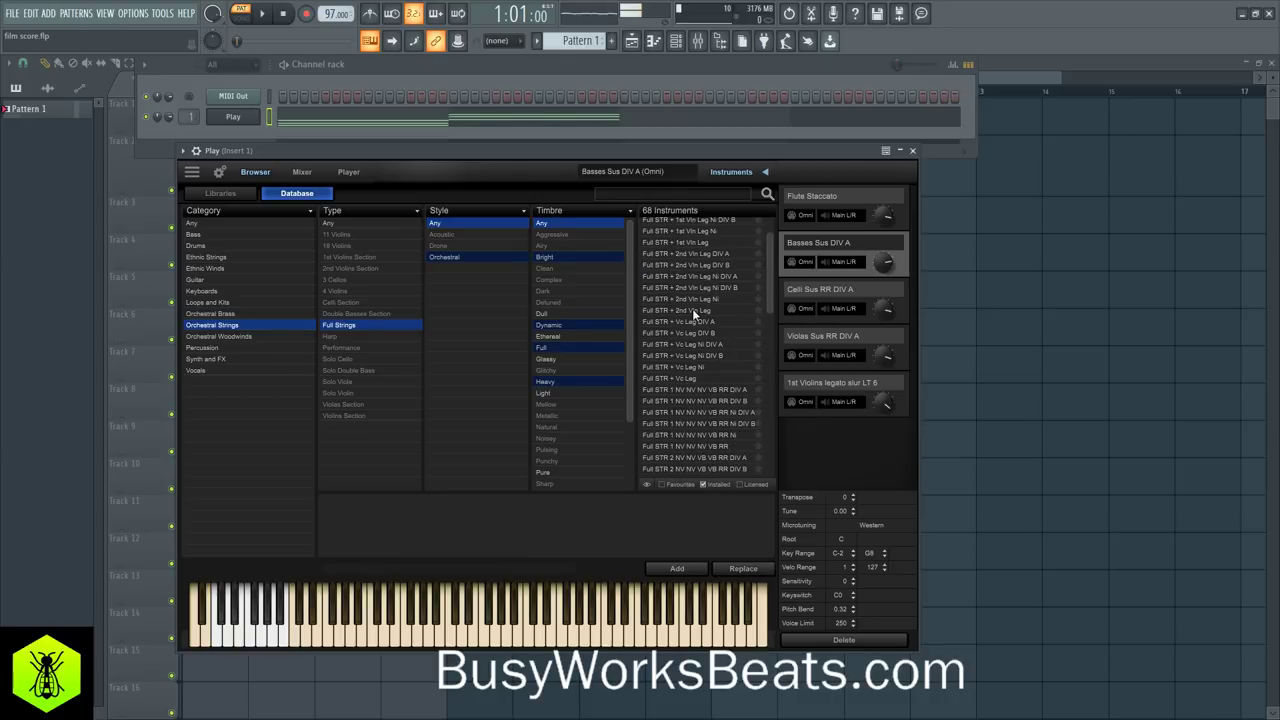
pyautogui.scroll(1, 689, 306)
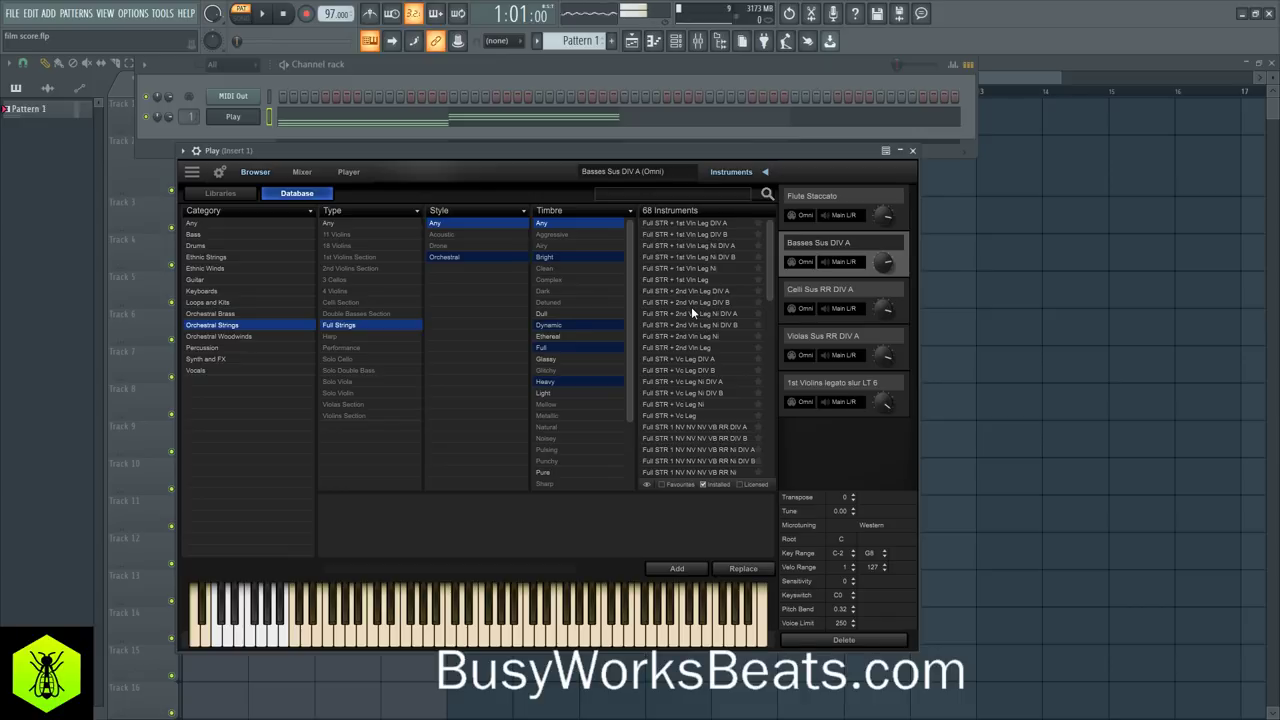
pyautogui.scroll(-15, 691, 306)
pyautogui.scroll(10, 691, 306)
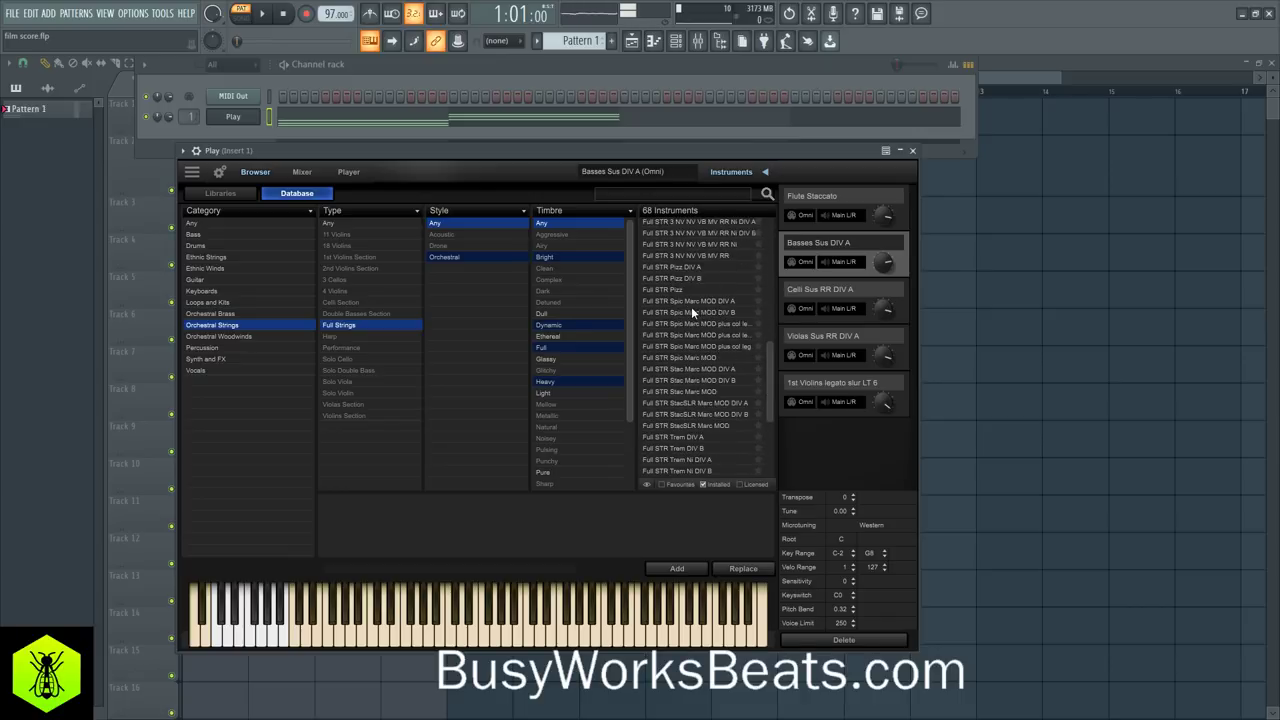
pyautogui.scroll(-10, 691, 313)
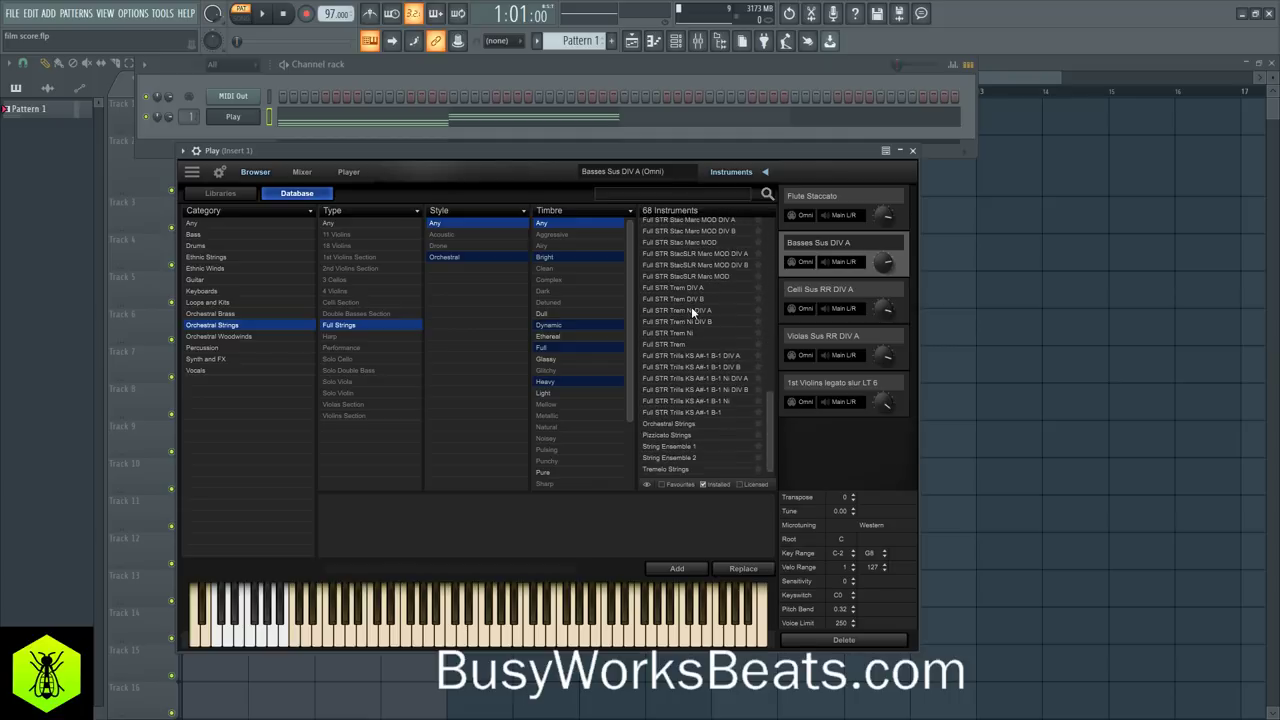
pyautogui.click(694, 423)
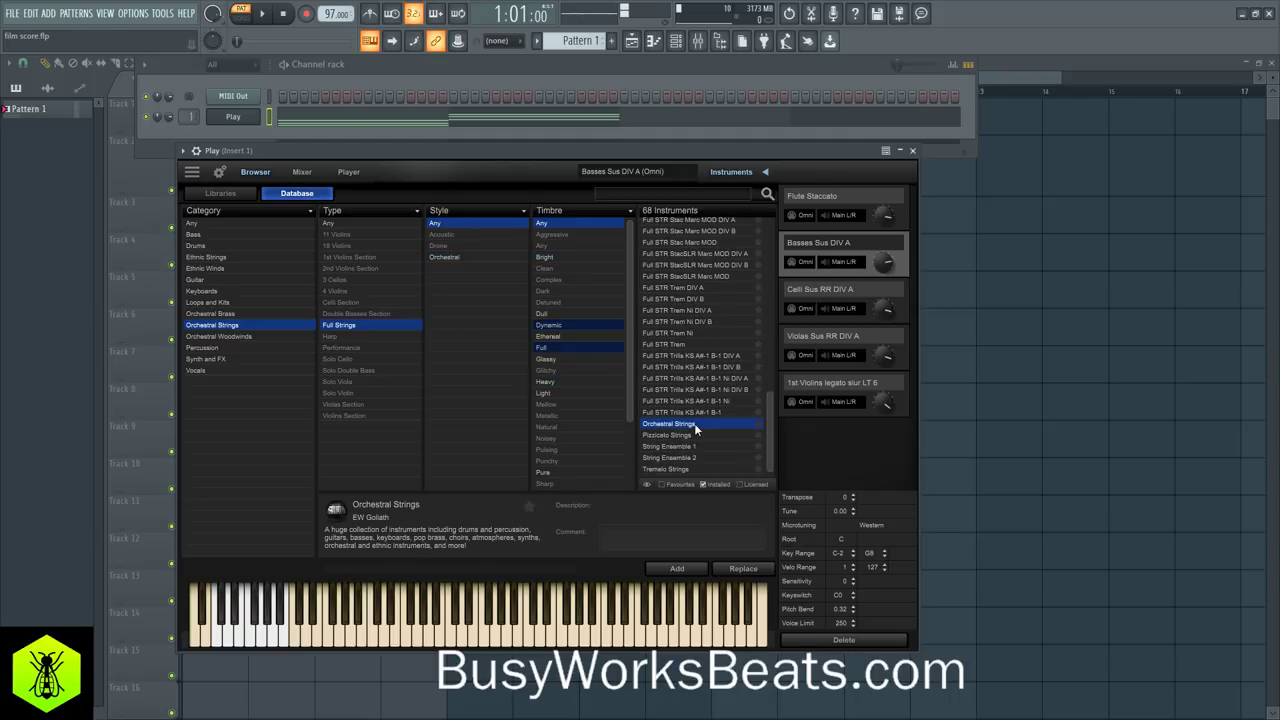
pyautogui.doubleClick(694, 423)
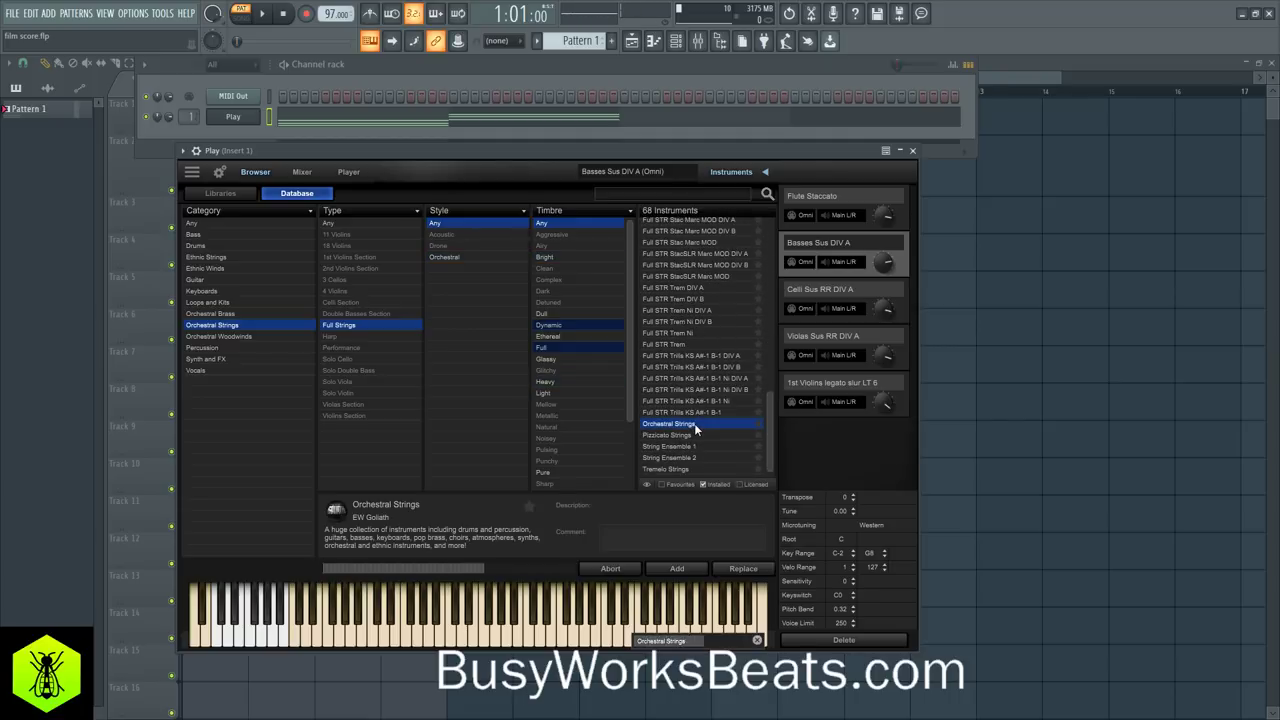
# Play back the pattern with the new strings and reopen the Play channel's piano roll
pyautogui.press('space')
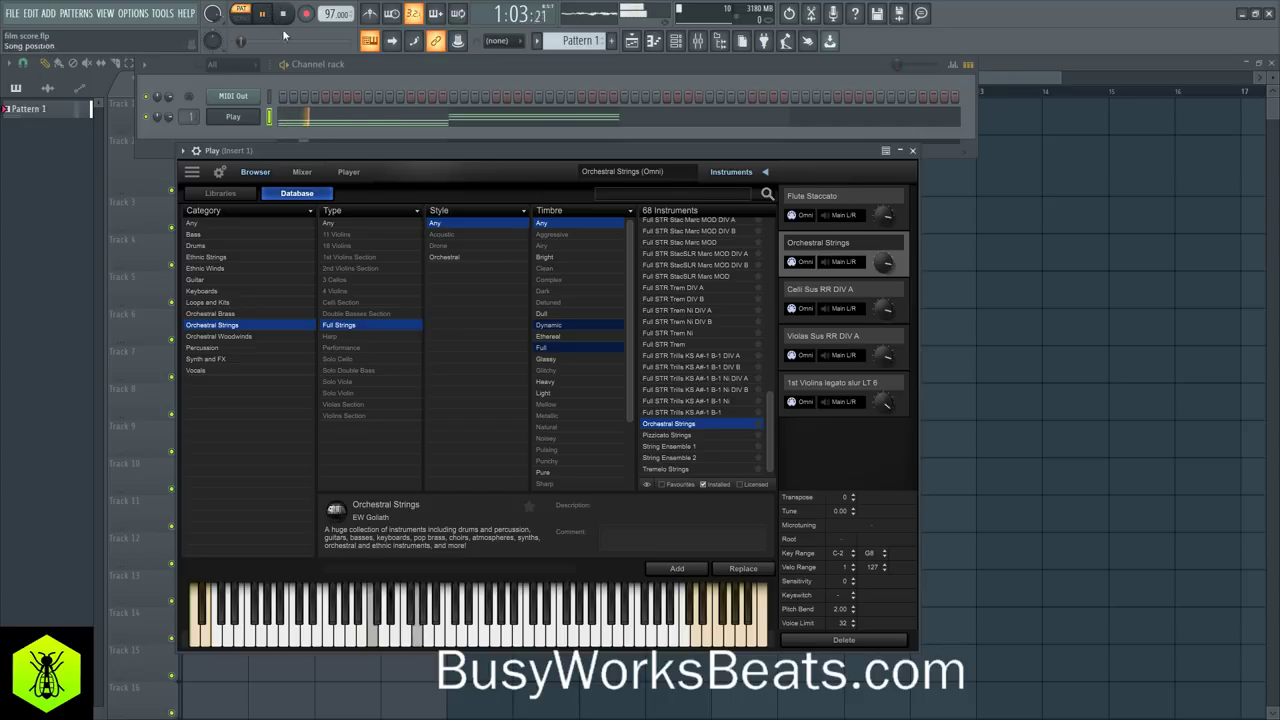
pyautogui.click(374, 125)
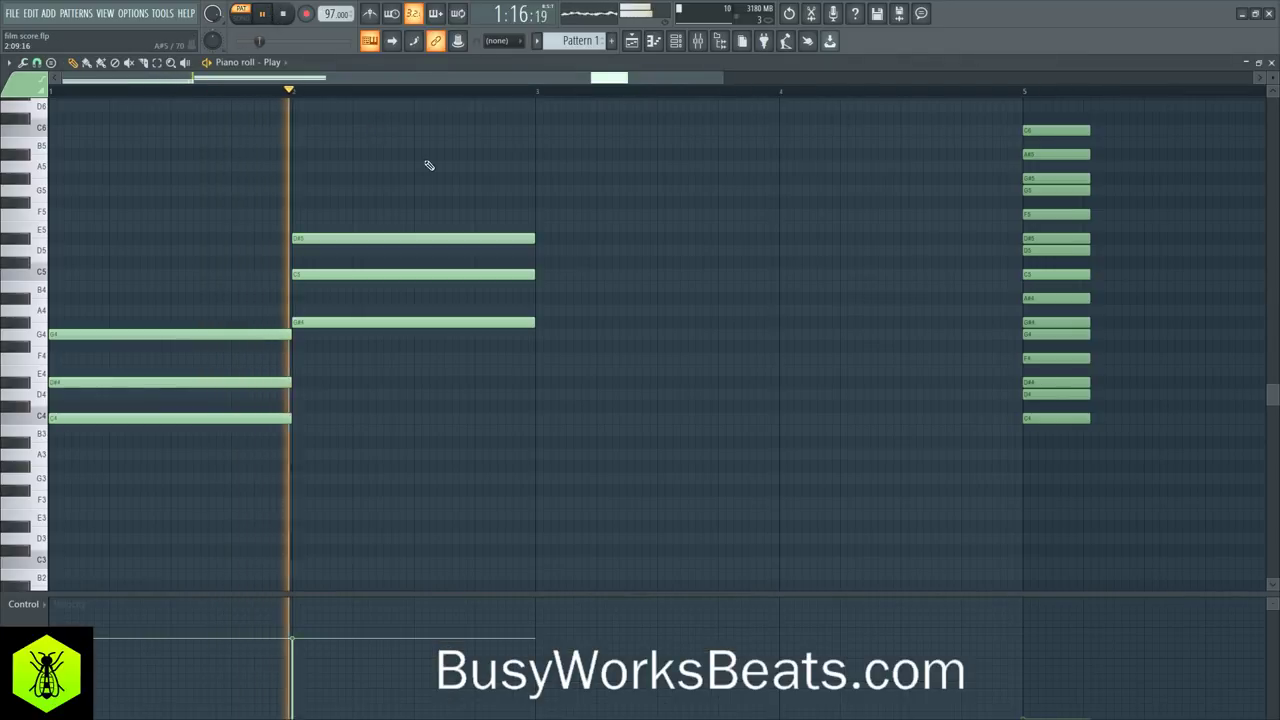
pyautogui.press('space')
# Lower the bar 2 chord's D#5 note by one octave to D#4
pyautogui.click(457, 238)
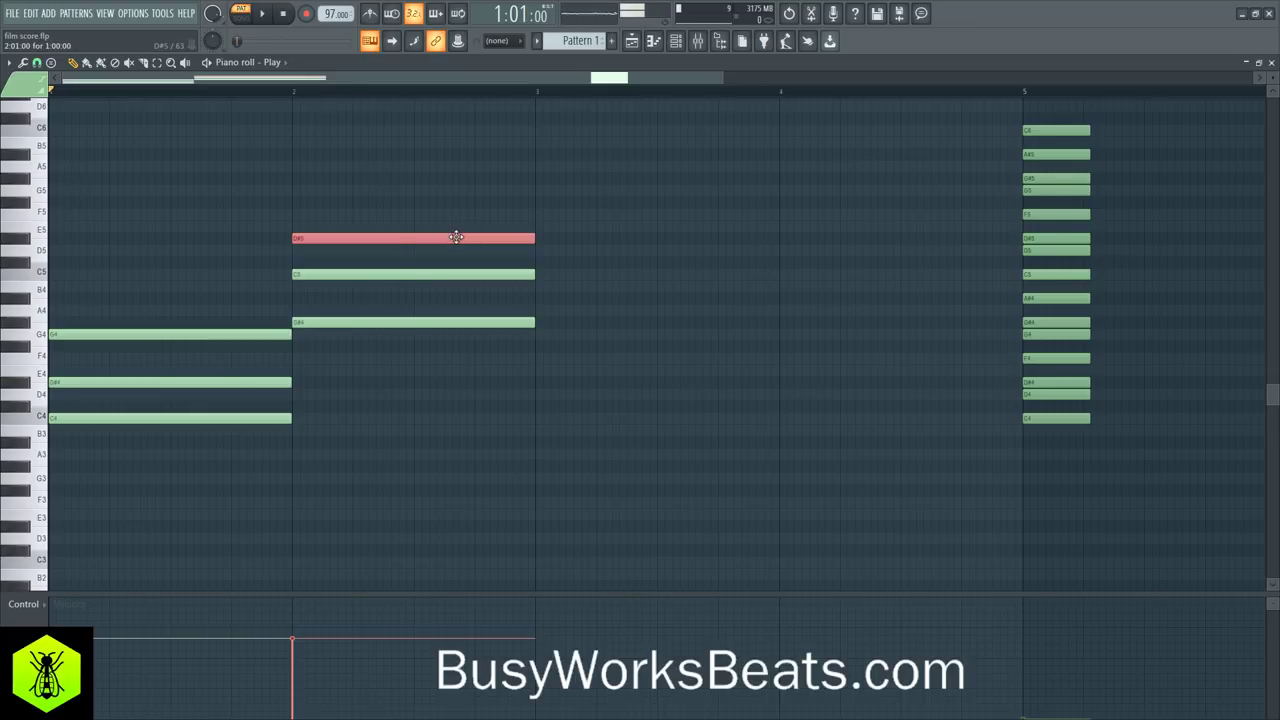
pyautogui.hotkey('ctrl', 'Down')
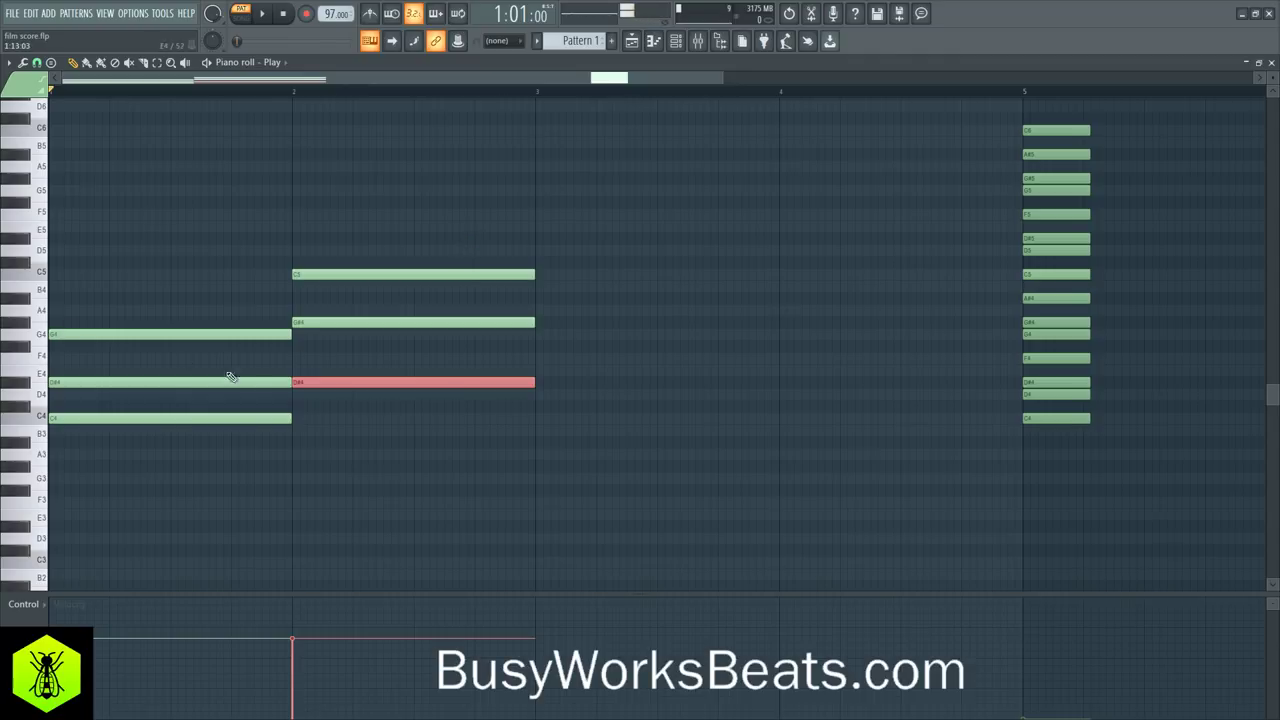
pyautogui.click(280, 383)
pyautogui.moveTo(288, 383)
pyautogui.mouseDown()
pyautogui.moveTo(551, 381)
pyautogui.moveTo(292, 383)
pyautogui.mouseUp()
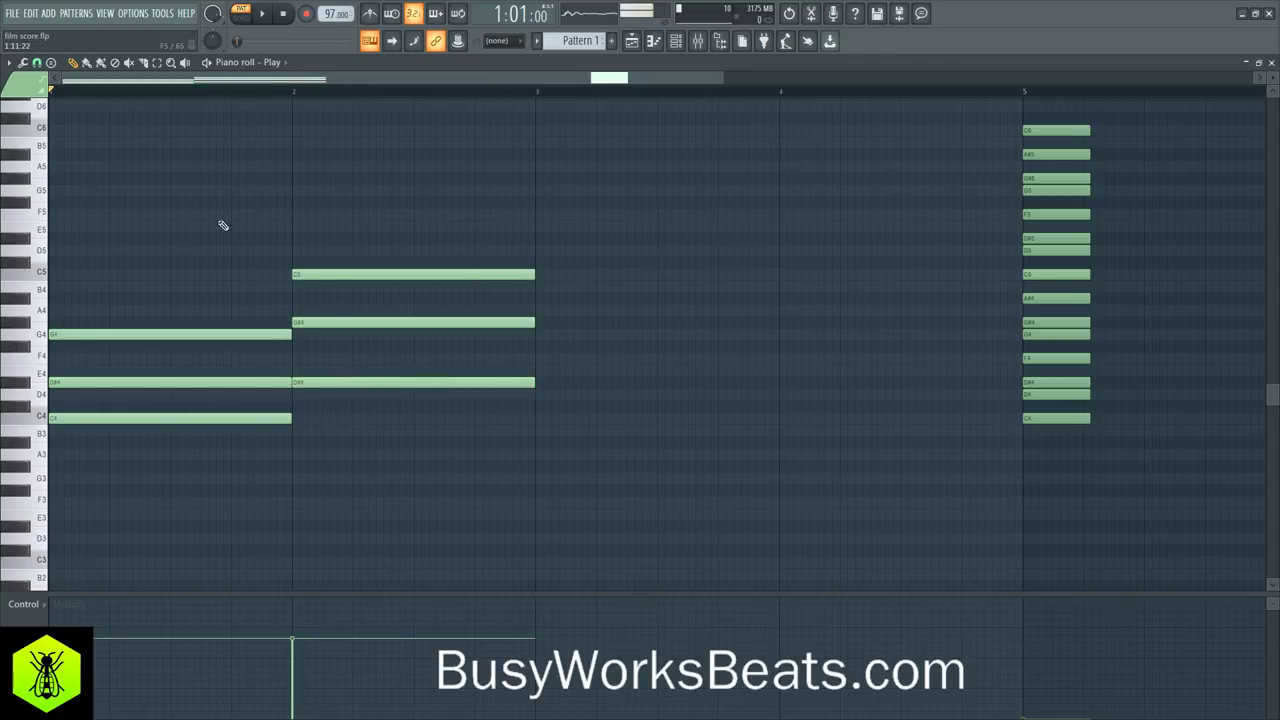
pyautogui.moveTo(214, 198); pyautogui.dragTo(456, 454)
pyautogui.click(420, 382)
pyautogui.scroll(1, 420, 364)
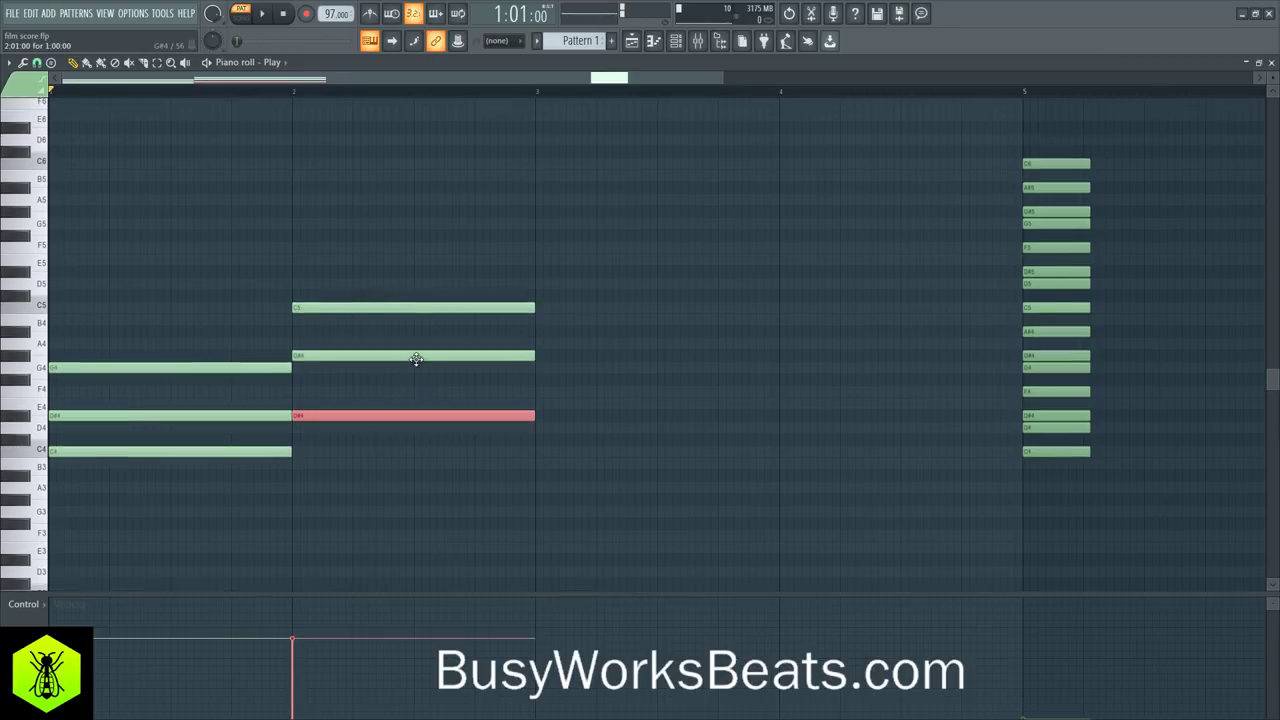
# Play back the pattern with the bar 2 chord inverted to D#4, G#4 and C5
pyautogui.hotkey('ctrl', 'Up')
pyautogui.press('space')
pyautogui.hotkey('ctrl', 'Down')
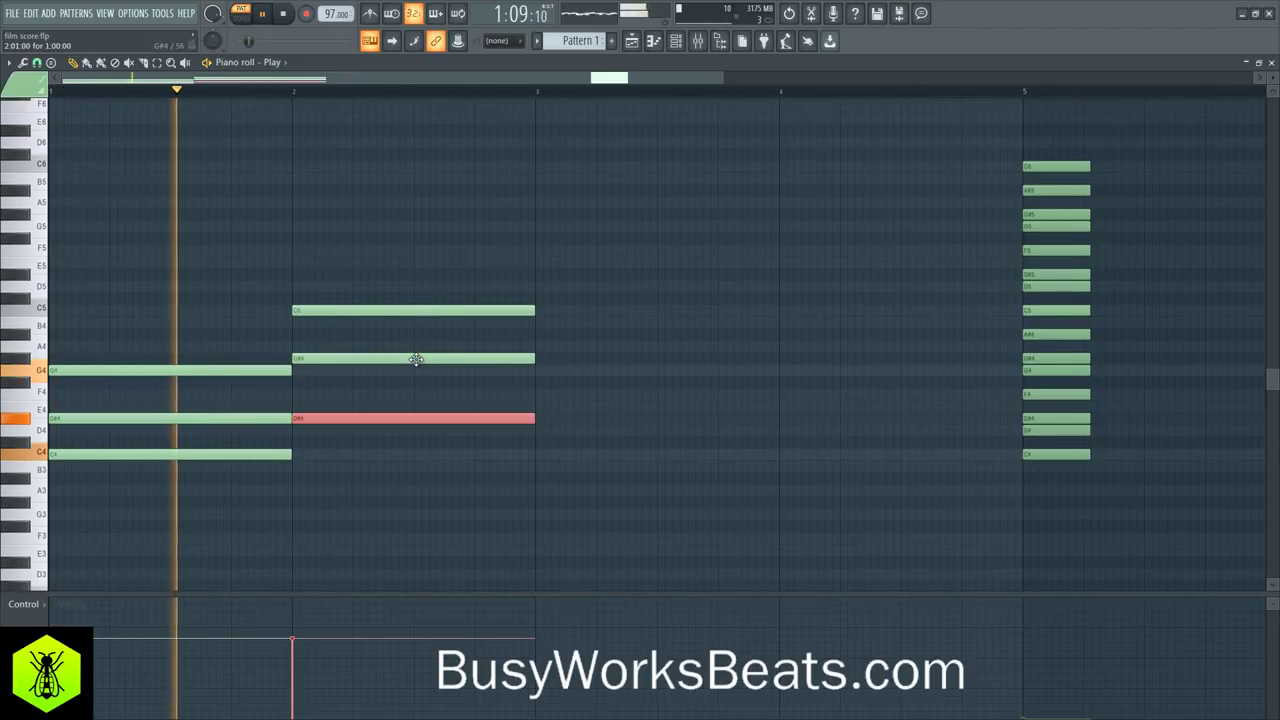
pyautogui.click(449, 534)
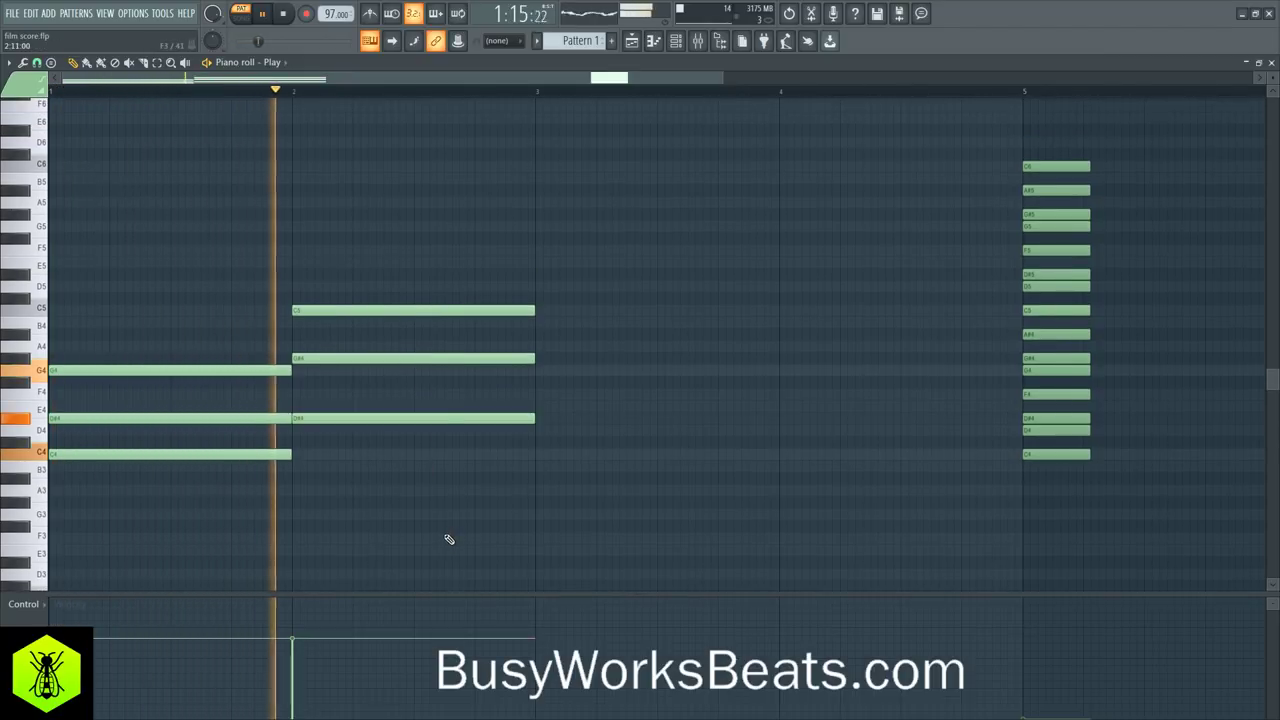
pyautogui.press('space')
# Raise the bar 2 chord's D#4 note by one octave to D#5 and clear the selection
pyautogui.click(524, 418)
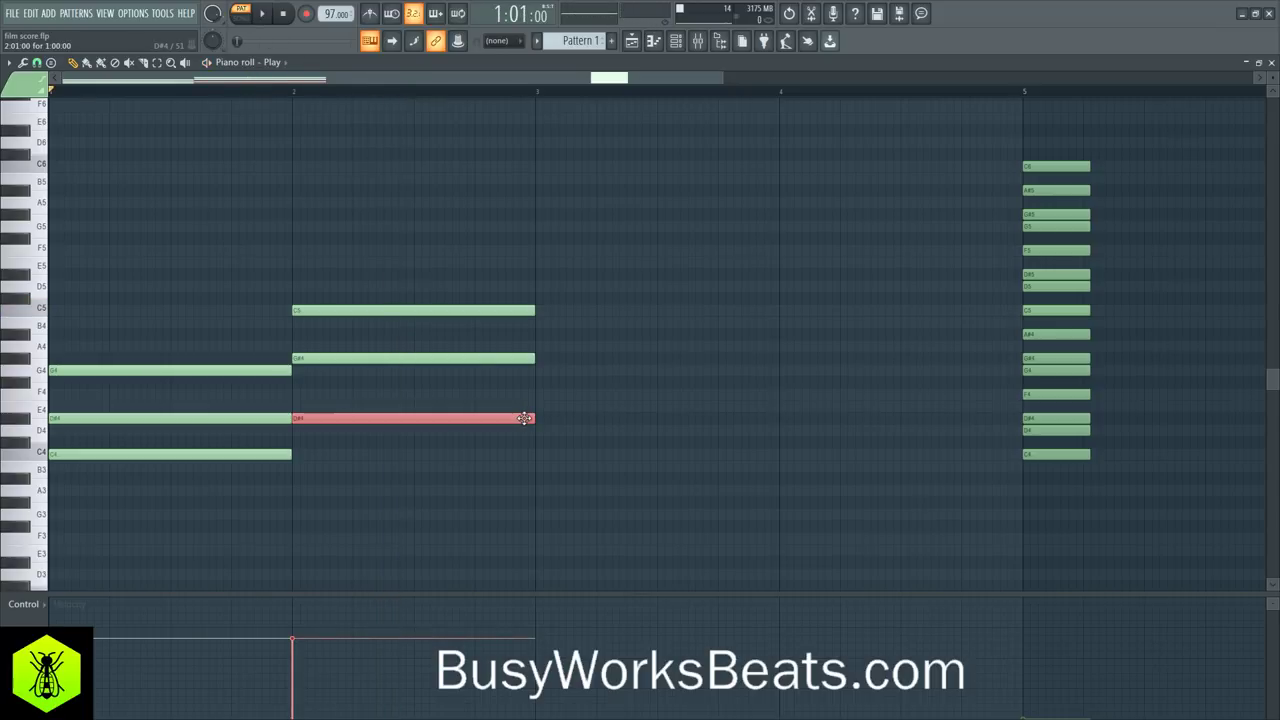
pyautogui.hotkey('ctrl', 'Up')
pyautogui.hotkey('ctrl', 'd')
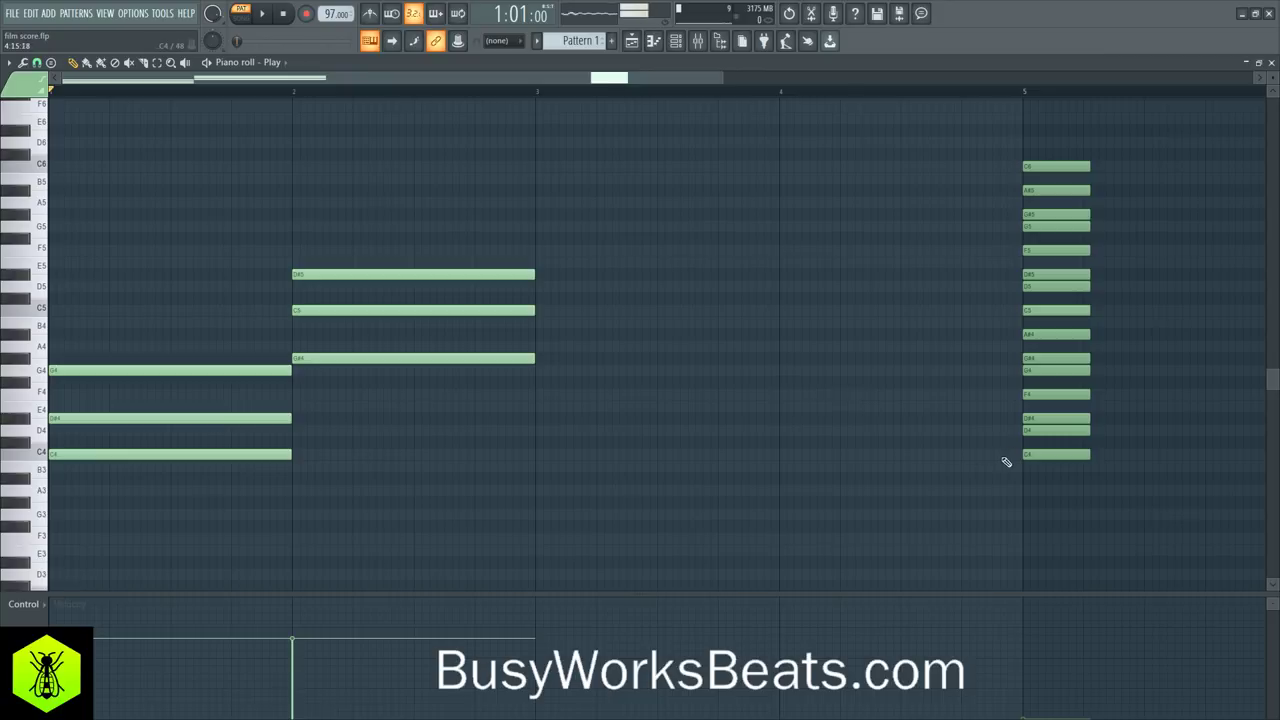
# Count up the bar 5 scale stack from C4 and add a one-bar F4 note at the start of bar 3
pyautogui.click(1033, 455)
pyautogui.moveTo(1033, 455); pyautogui.dragTo(1041, 406)
pyautogui.click(545, 382)
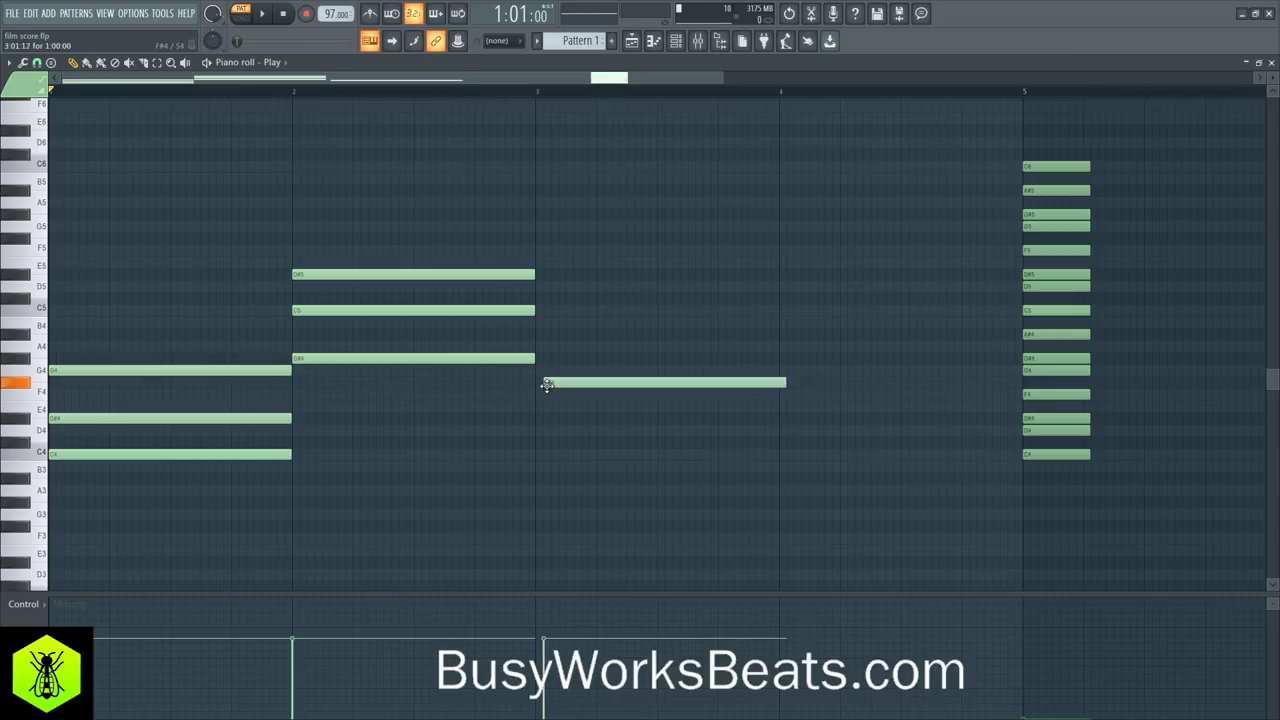
pyautogui.moveTo(547, 395); pyautogui.dragTo(540, 394)
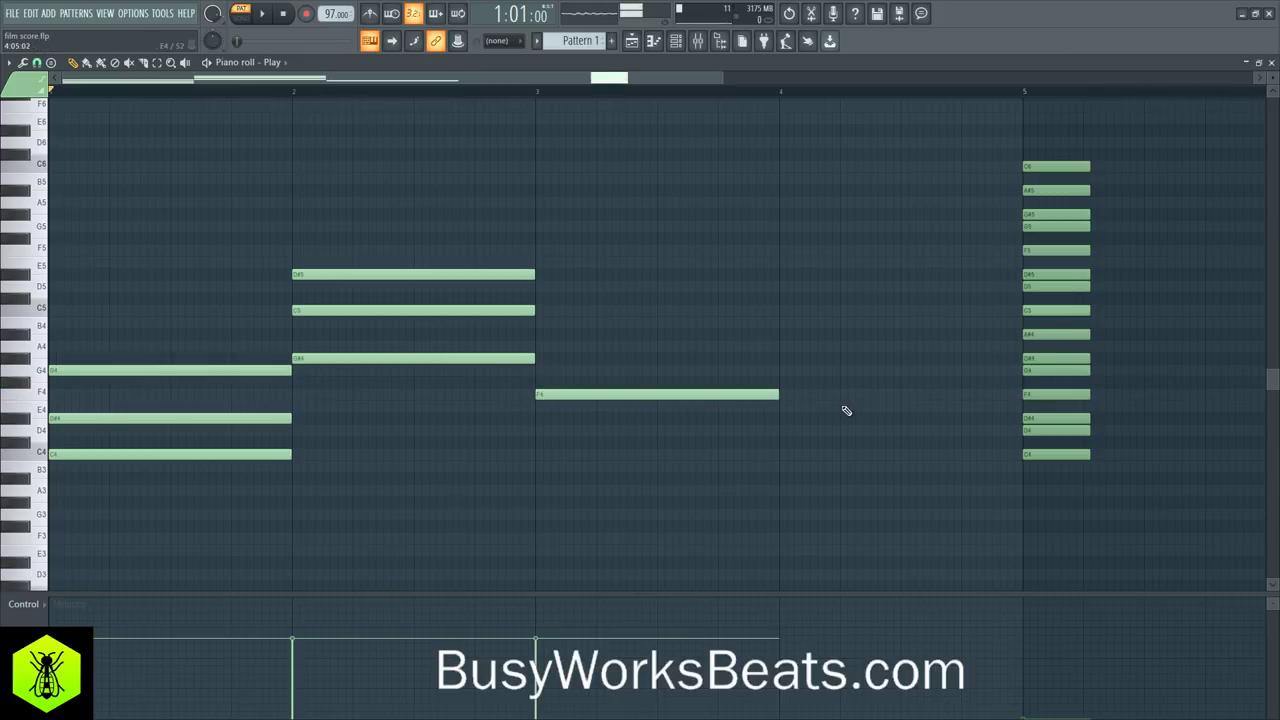
# Build a one-bar chord of G4, A#4 and D5 in bar 4, checking the notes against the scale stack
pyautogui.click(1041, 394)
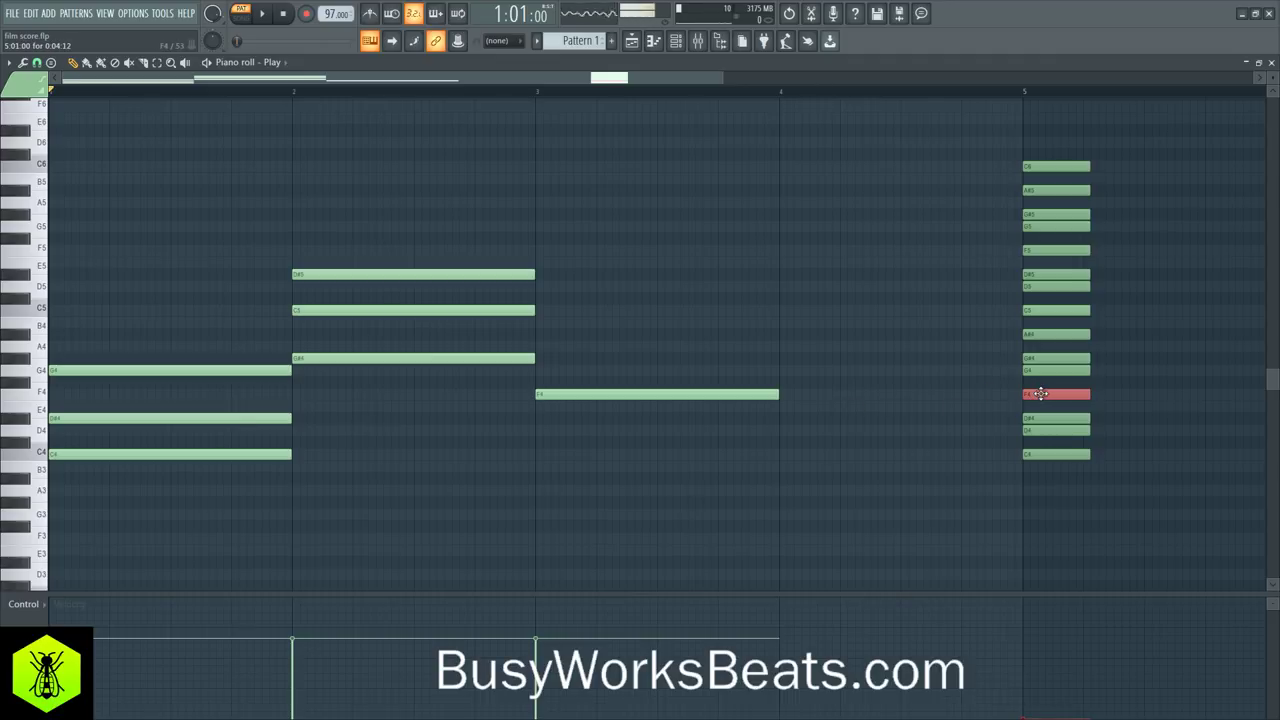
pyautogui.click(785, 373)
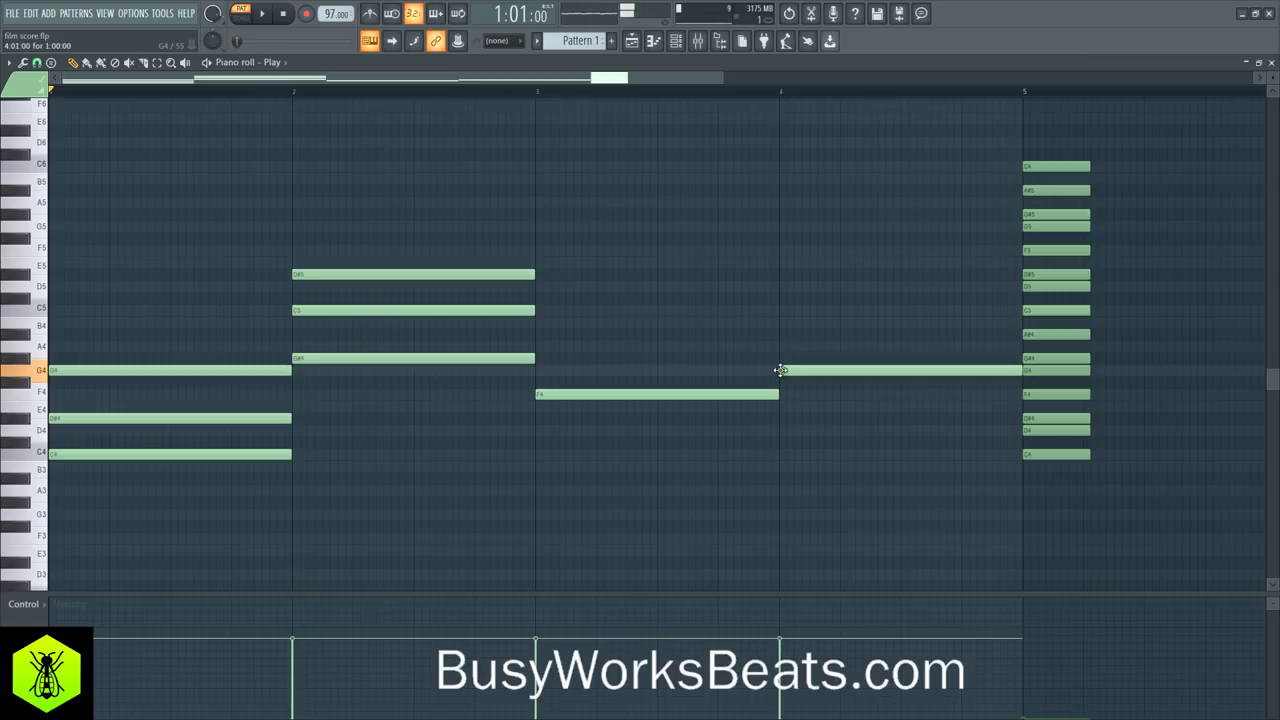
pyautogui.click(1096, 371)
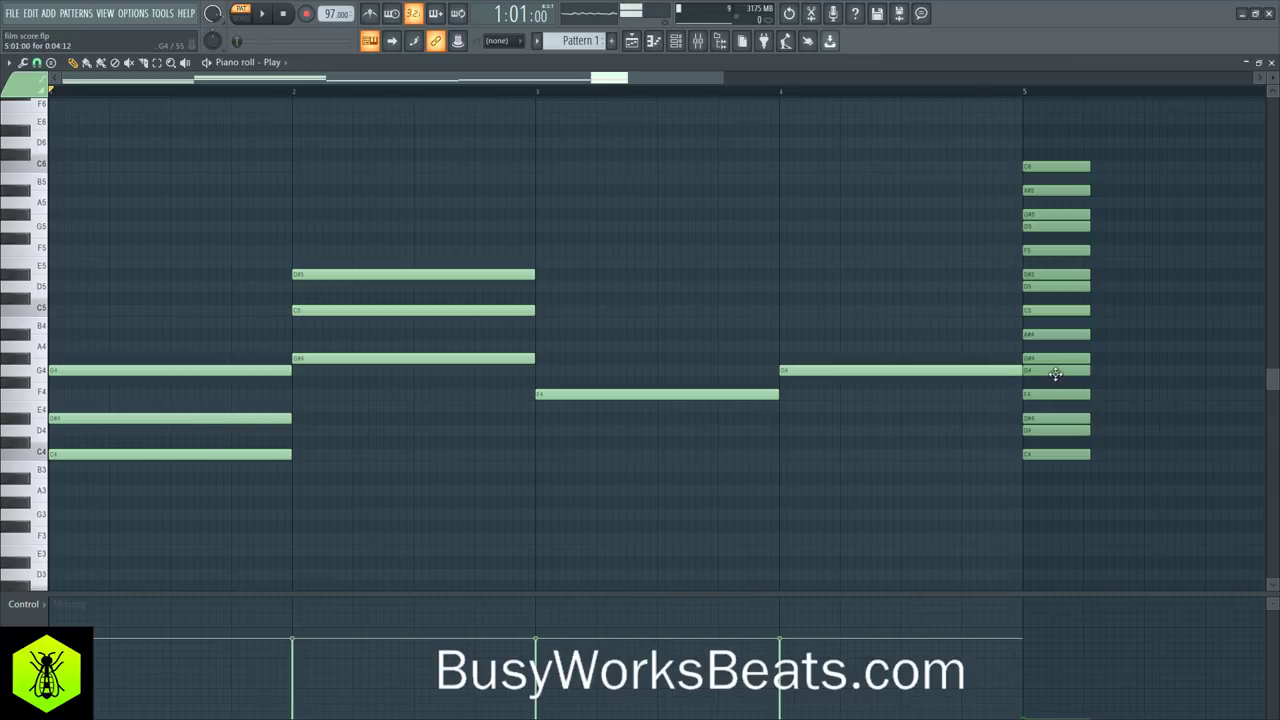
pyautogui.keyDown('shift'); pyautogui.click(1055, 334); pyautogui.keyUp('shift')
pyautogui.keyDown('shift'); pyautogui.click(1052, 287); pyautogui.keyUp('shift')
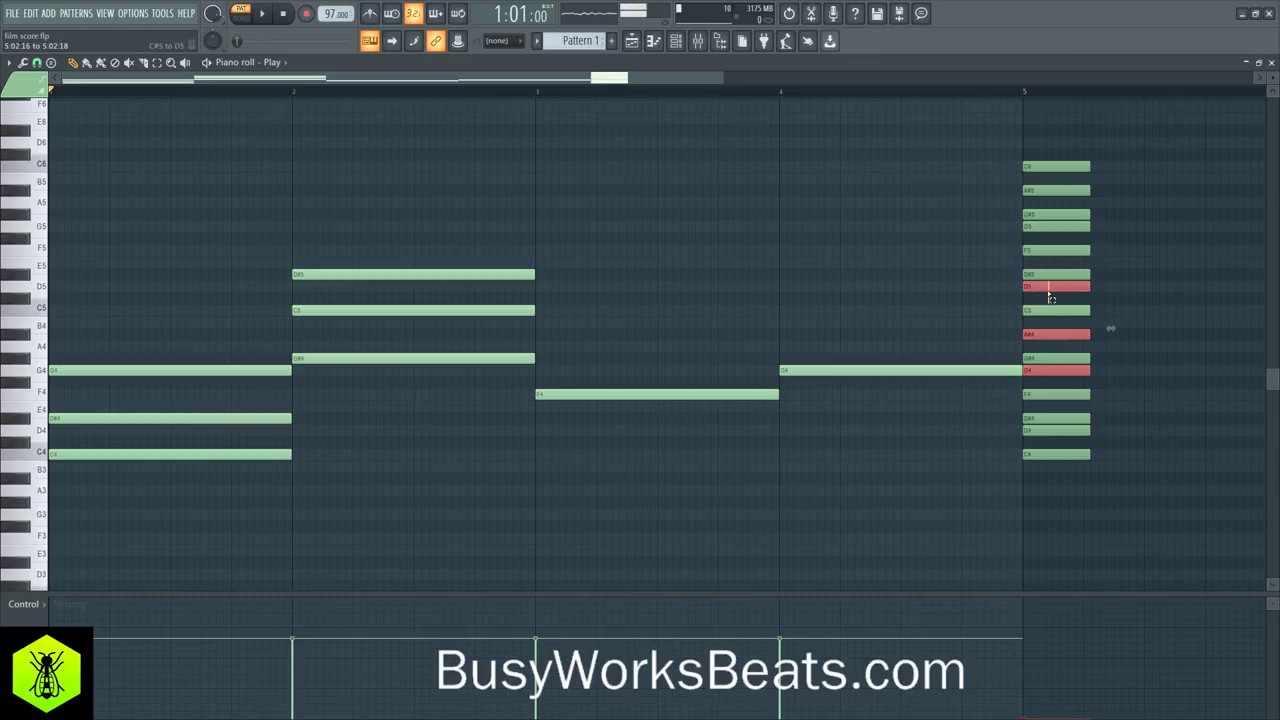
pyautogui.click(784, 334)
pyautogui.click(784, 287)
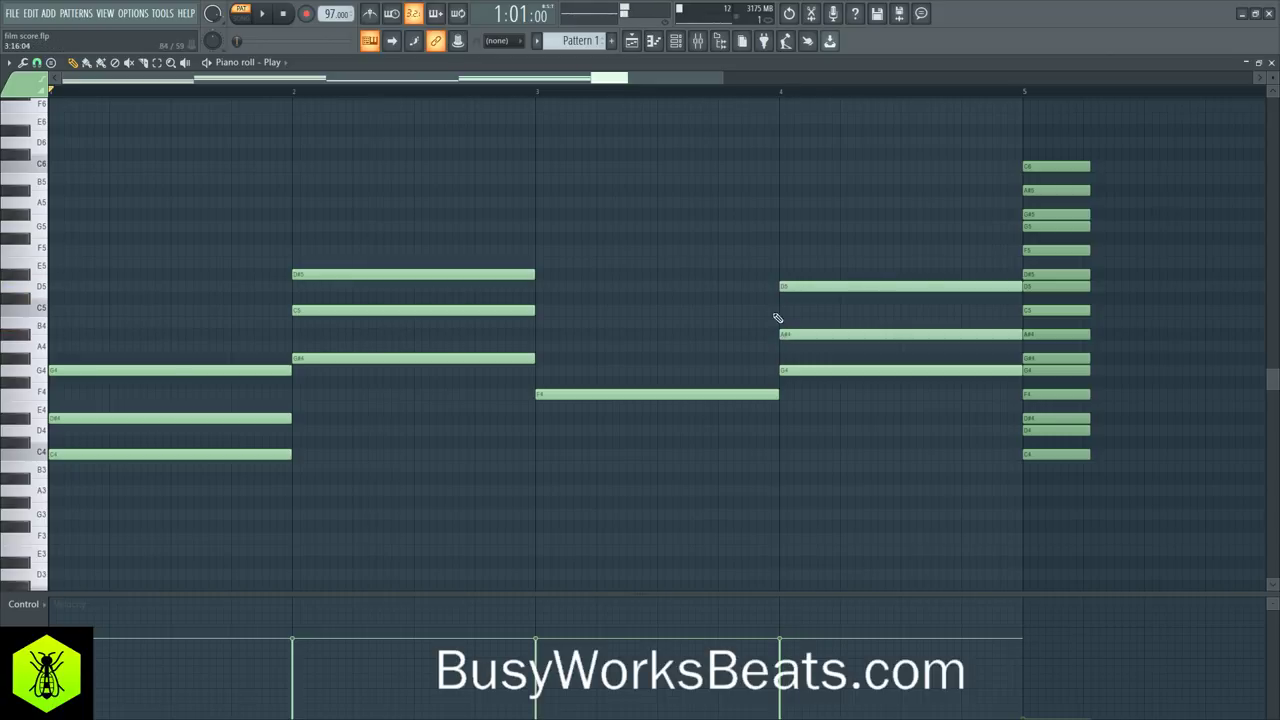
# Complete the bar 3 chord by adding one-bar G#4 and C5 notes above its F4
pyautogui.keyDown('shift'); pyautogui.click(608, 396); pyautogui.keyUp('shift')
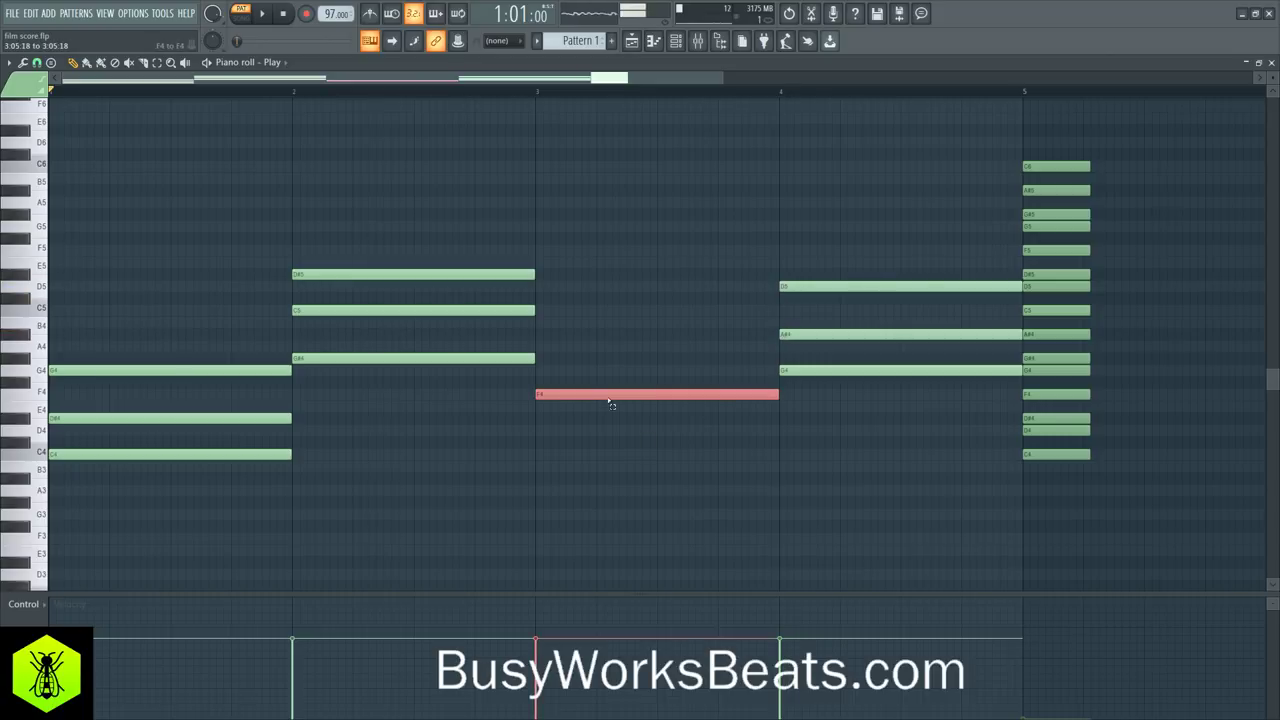
pyautogui.click(558, 358)
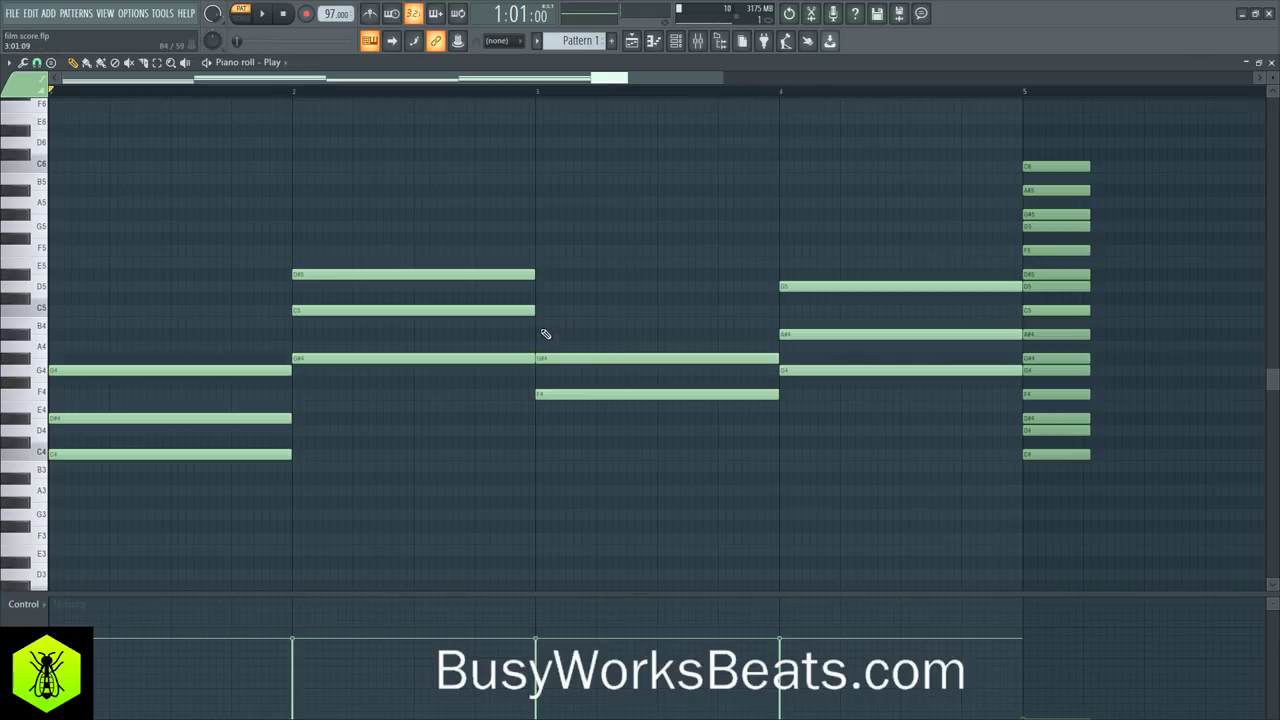
pyautogui.moveTo(552, 299); pyautogui.dragTo(540, 309)
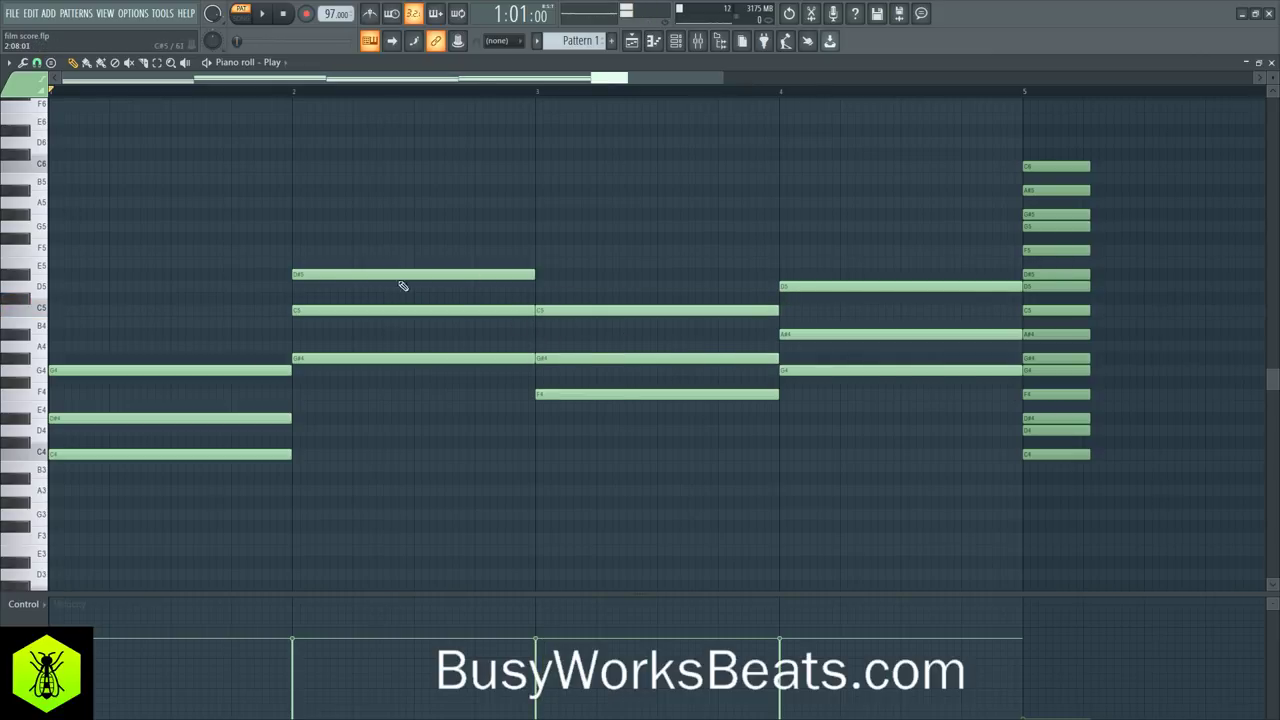
# Try the bar 1 chord's C4 note one octave higher at C5 and return it to C4
pyautogui.click(250, 452)
pyautogui.hotkey('ctrl', 'Up')
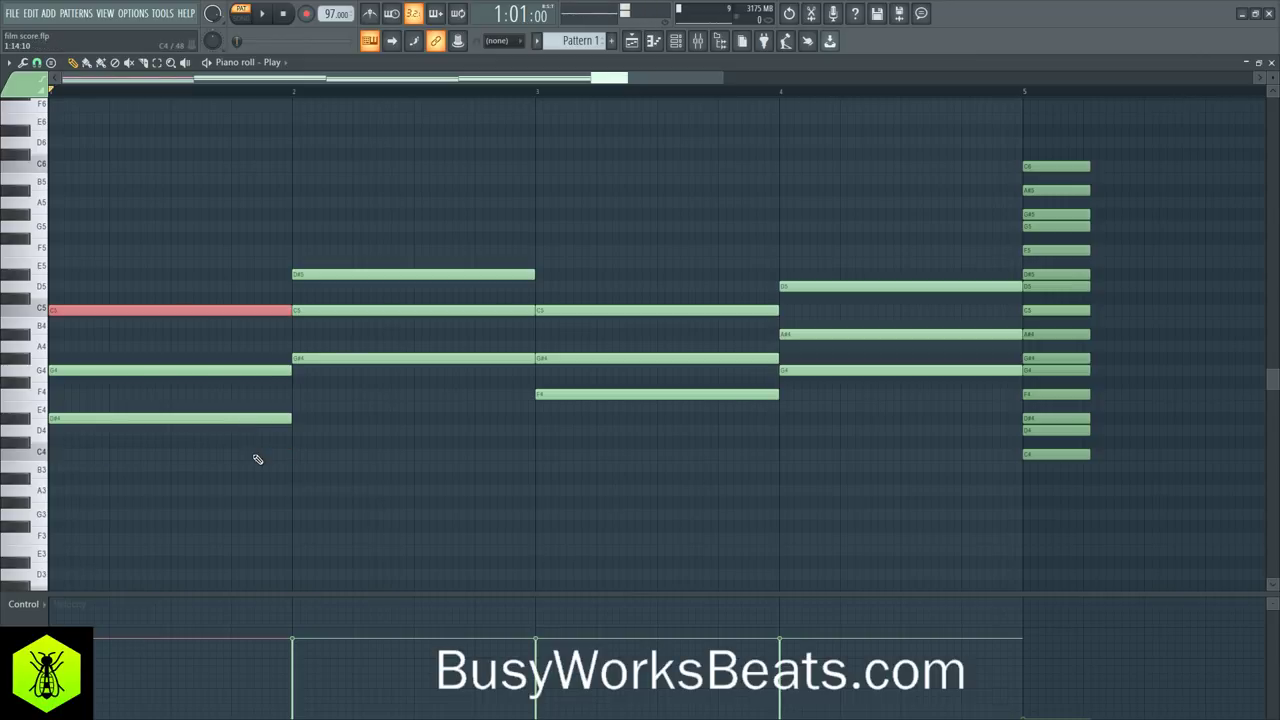
pyautogui.moveTo(160, 200); pyautogui.dragTo(851, 457)
pyautogui.click(208, 313)
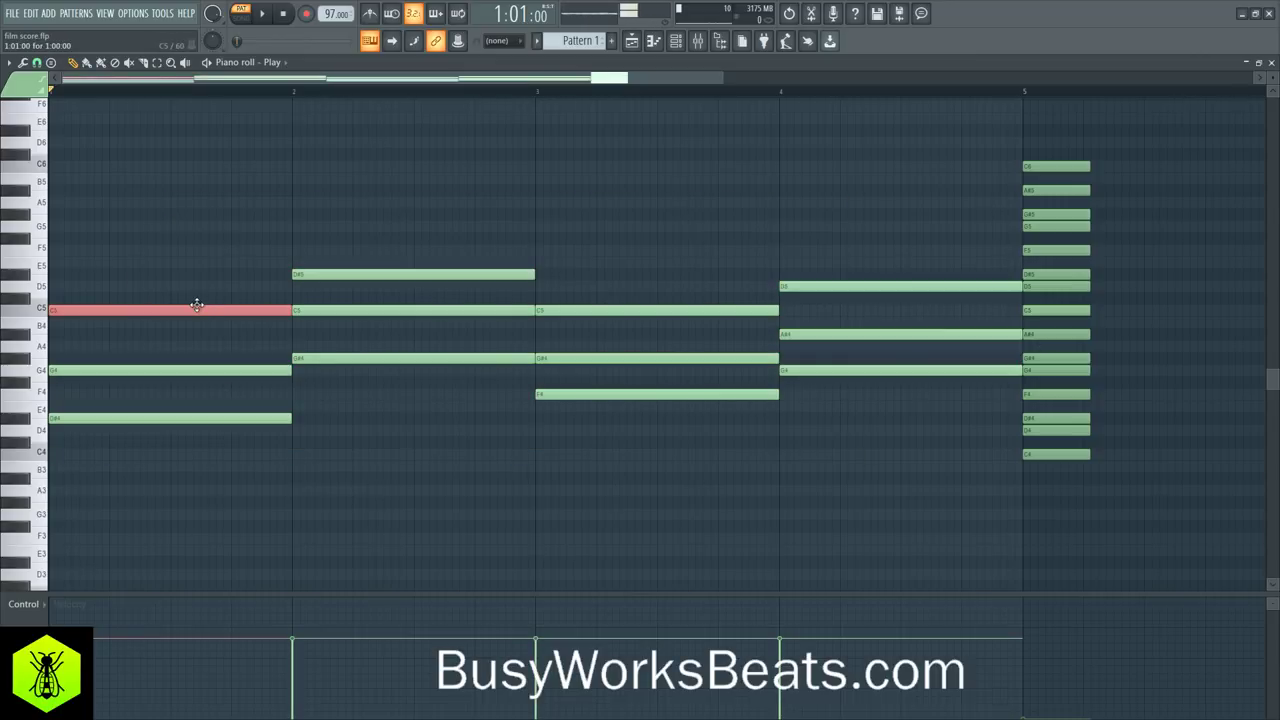
pyautogui.hotkey('ctrl', 'Down')
# Play back the four-bar chord progression with no notes selected
pyautogui.click(395, 274)
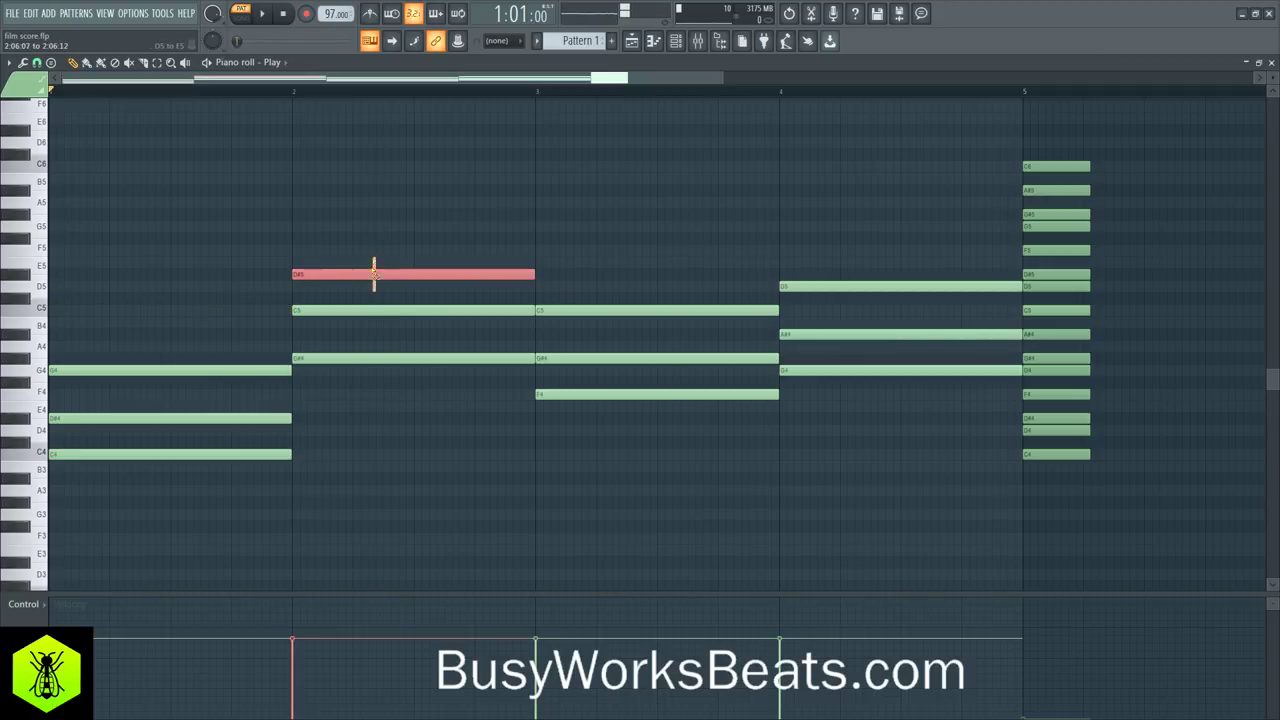
pyautogui.click(700, 394)
pyautogui.press('space')
pyautogui.hotkey('ctrl', 'd')
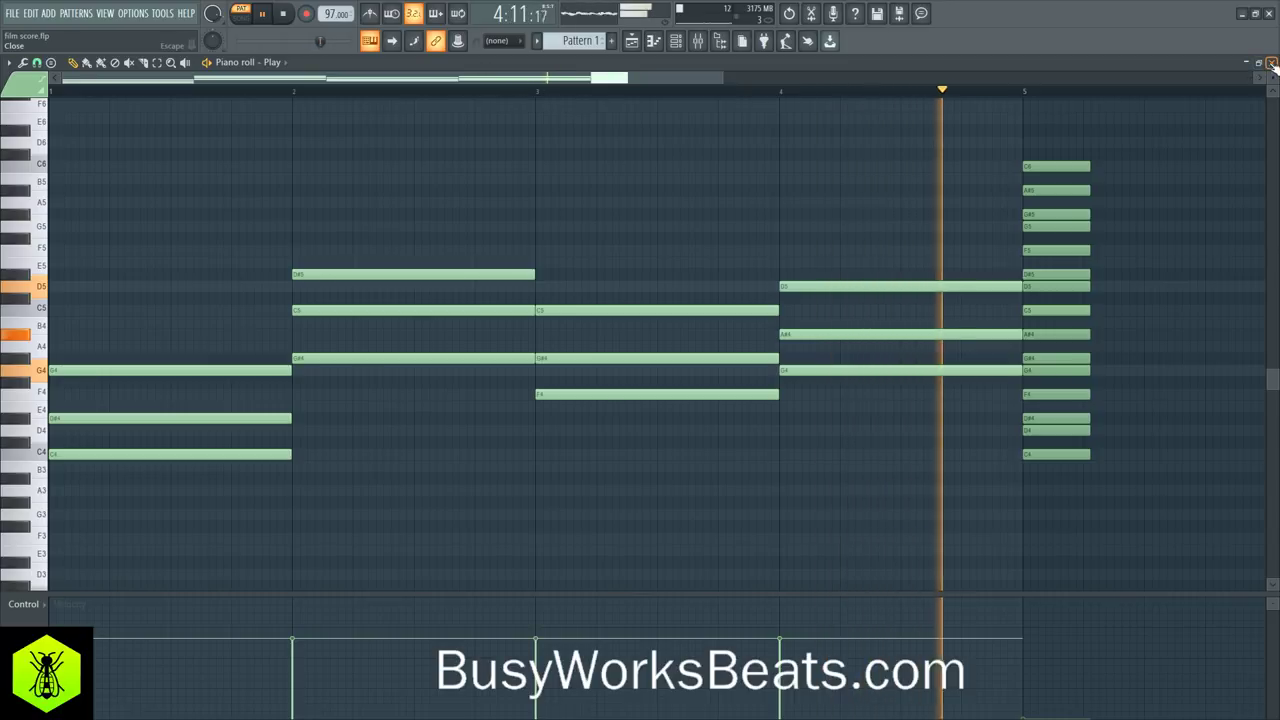
pyautogui.press('space')
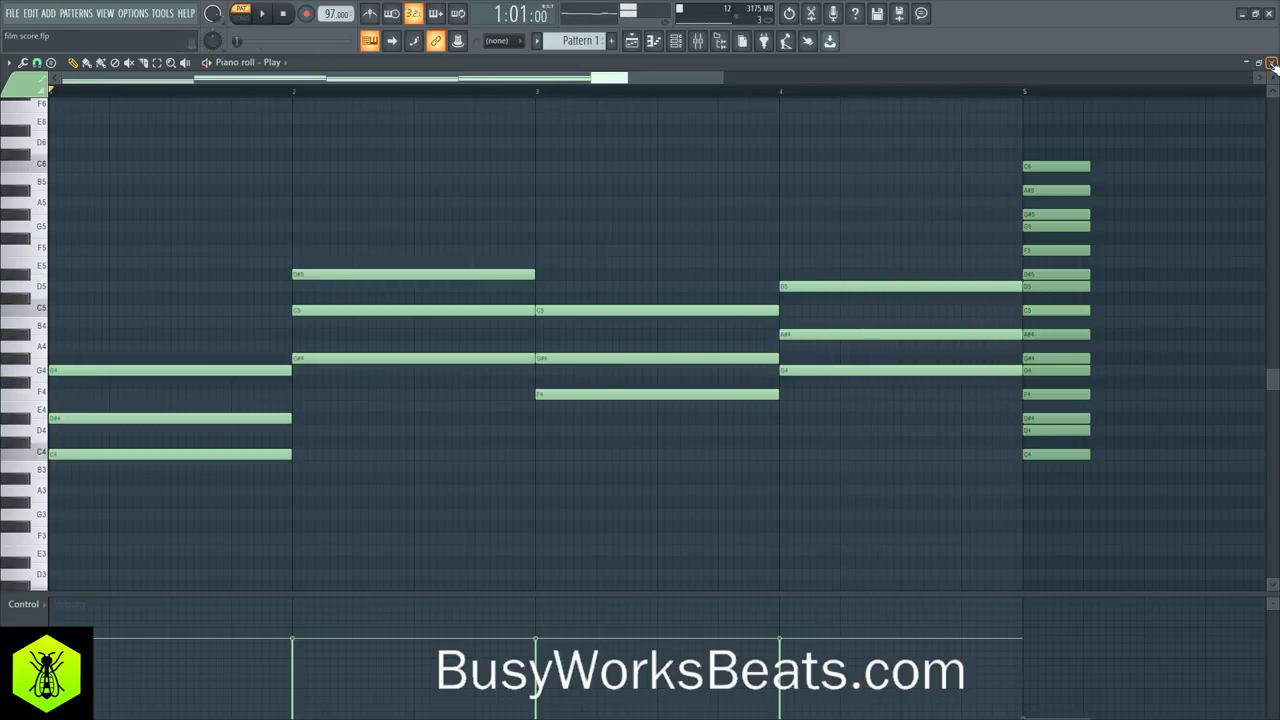
# Move the whole scale guide stack from bar 5 to the start of bar 8
pyautogui.moveTo(1020, 146); pyautogui.dragTo(1092, 464)
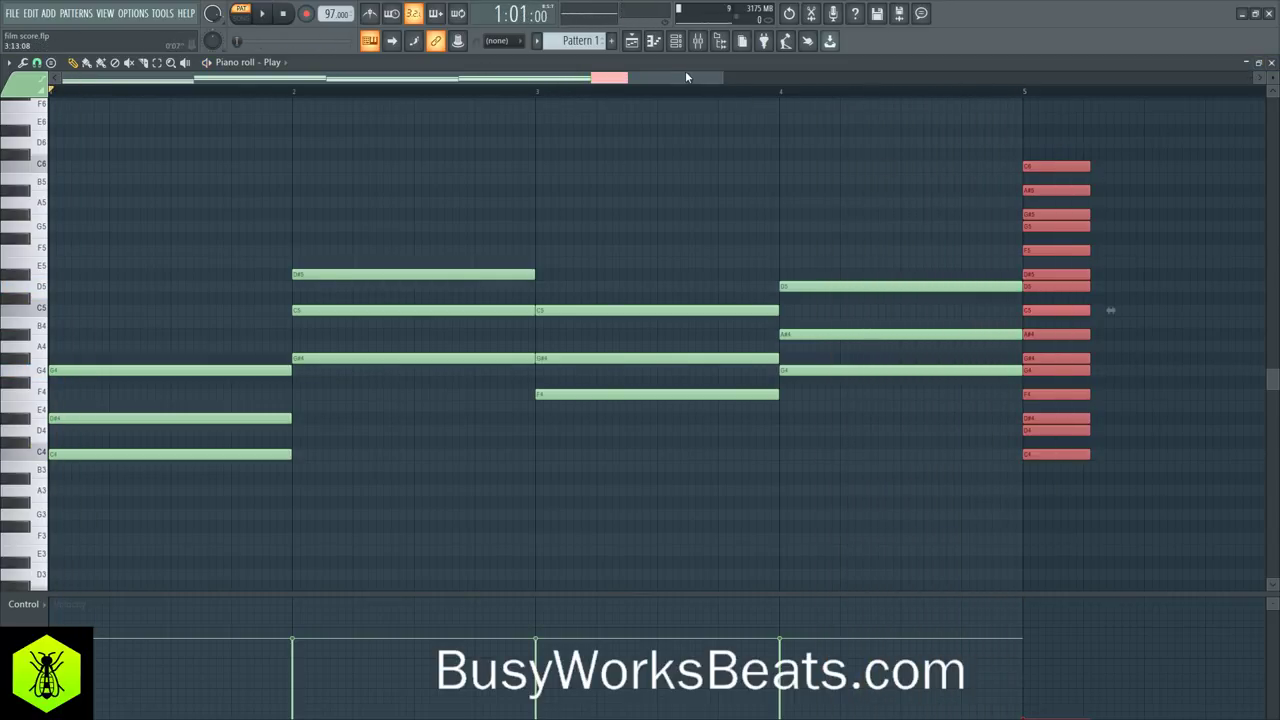
pyautogui.scroll(-3, 763, 94)
pyautogui.scroll(-2, 830, 99)
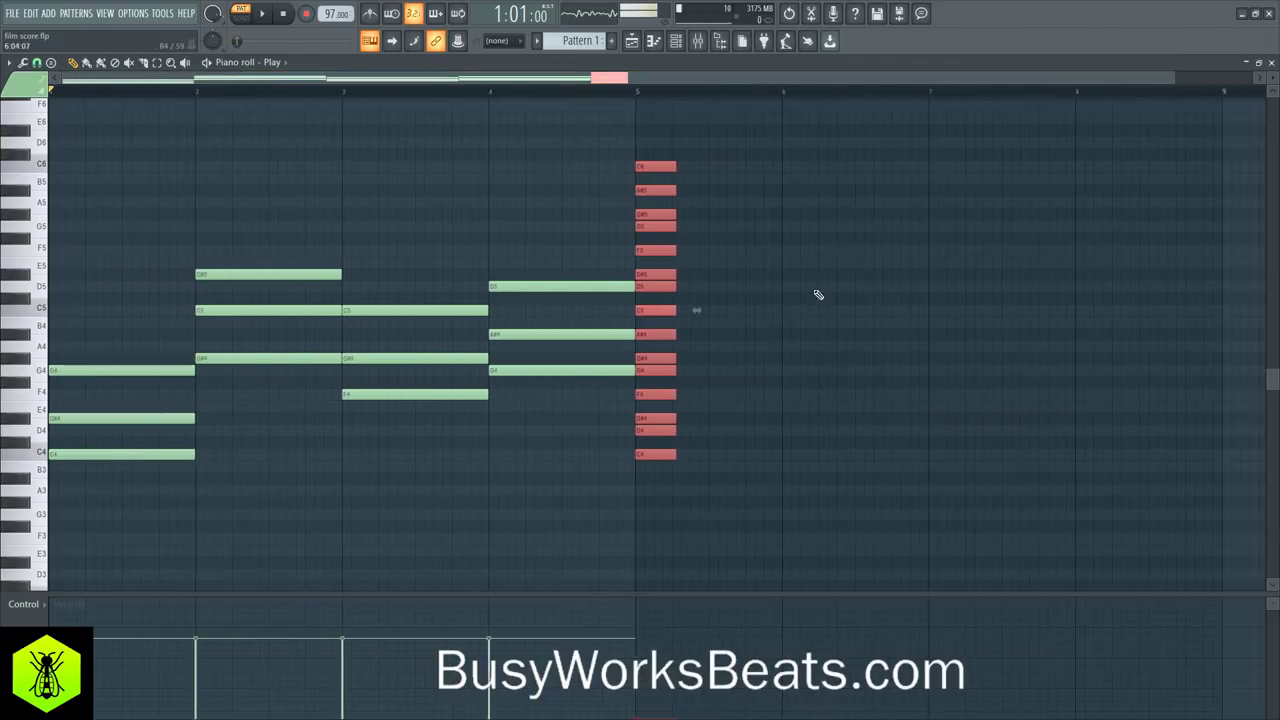
pyautogui.moveTo(645, 452); pyautogui.dragTo(1058, 448)
pyautogui.click(707, 473)
# Move the G4, A#4 and D5 chord from bar 4 to bar 7
pyautogui.moveTo(609, 257); pyautogui.dragTo(537, 437)
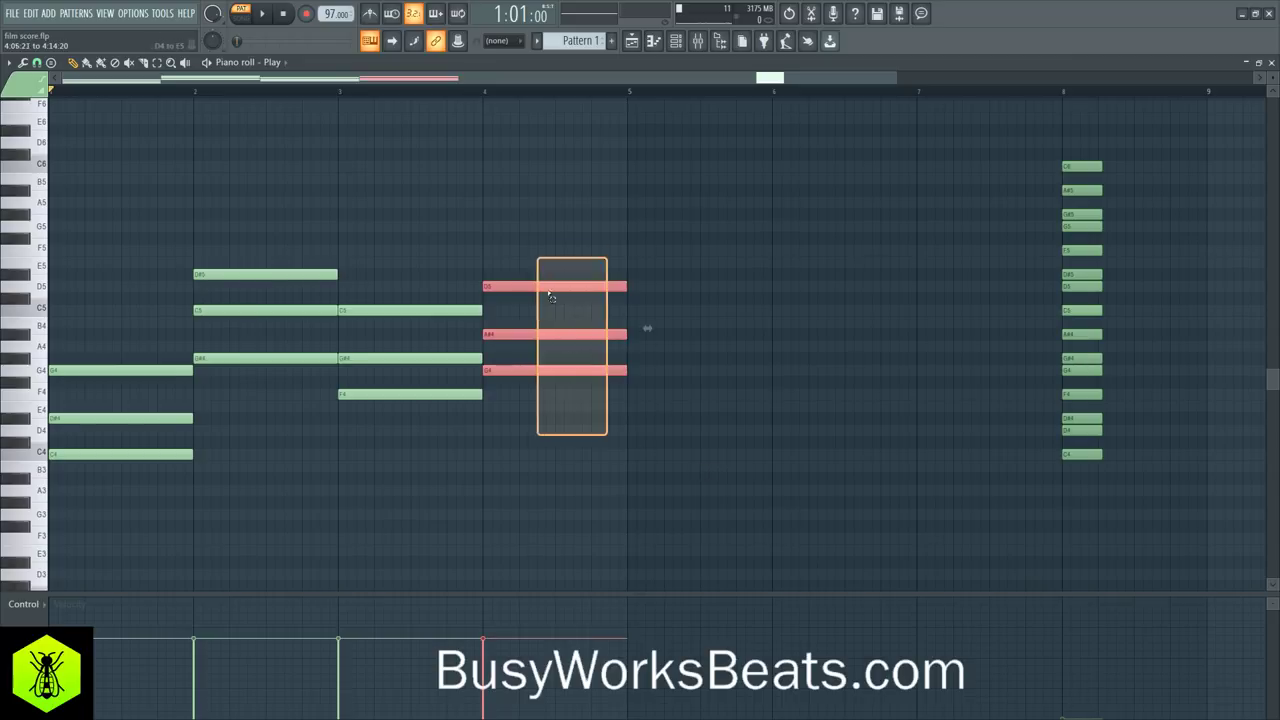
pyautogui.moveTo(500, 368); pyautogui.dragTo(951, 361)
pyautogui.click(926, 455)
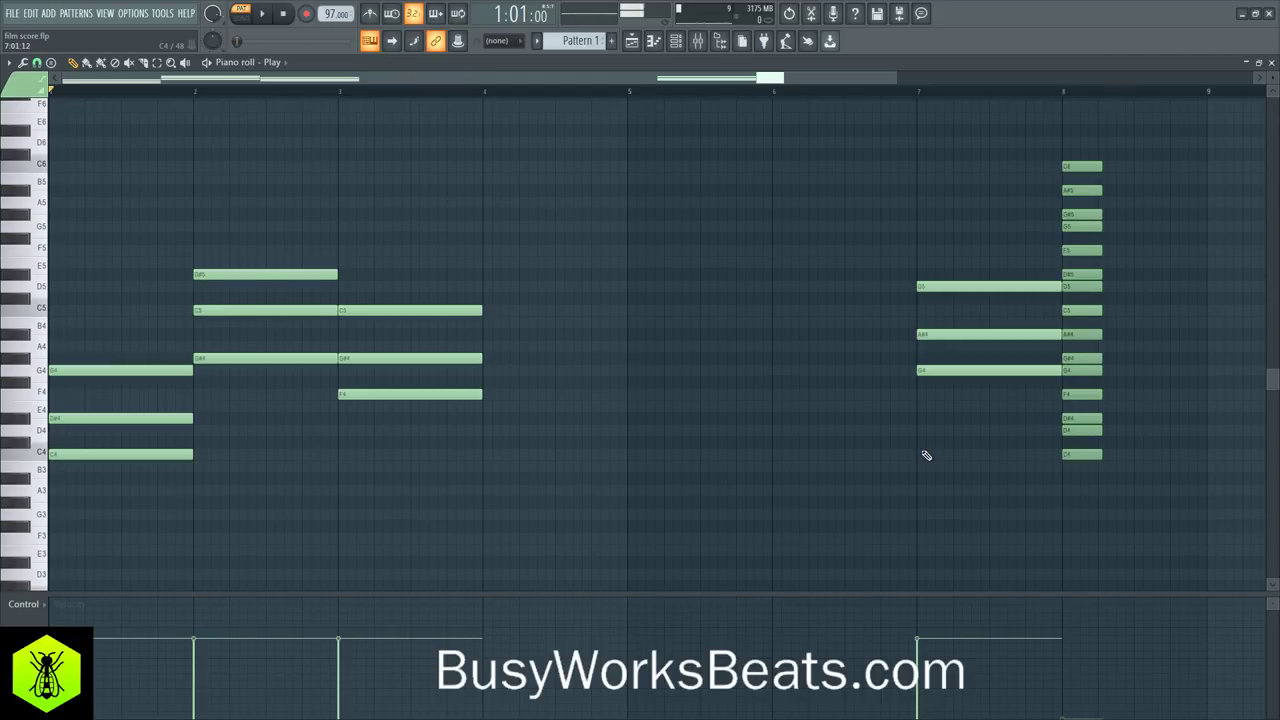
# Shift the G4, A#4 and D5 chord to bar 8 and the scale guide stack to bar 10
pyautogui.moveTo(1008, 163); pyautogui.dragTo(1152, 488)
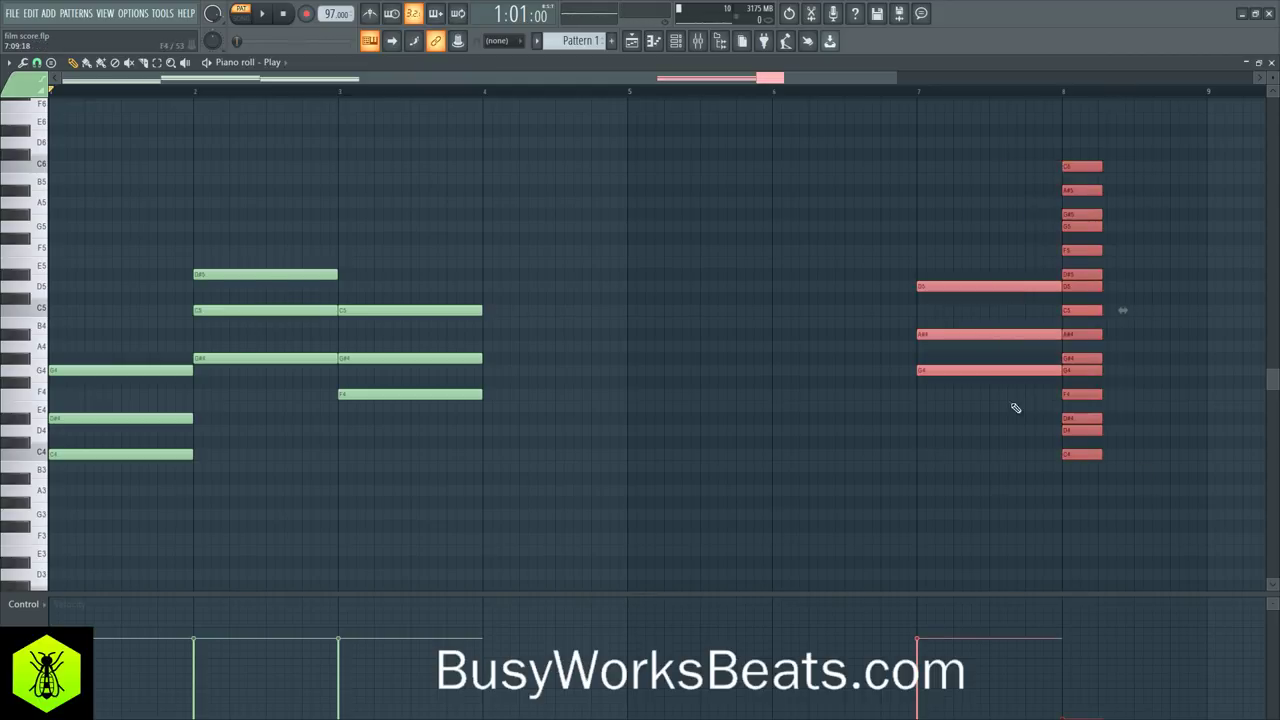
pyautogui.moveTo(953, 369); pyautogui.dragTo(1098, 367)
pyautogui.hscroll(3, 800, 80)
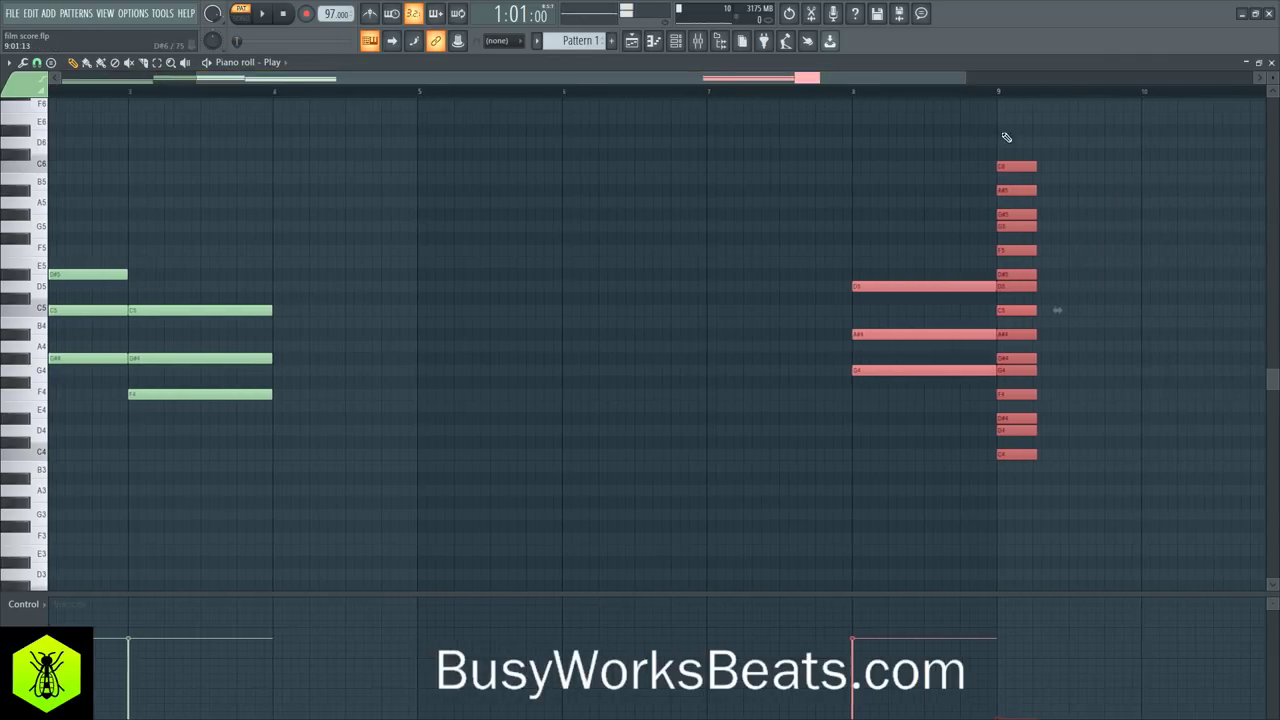
pyautogui.moveTo(1003, 126); pyautogui.dragTo(1069, 467)
pyautogui.moveTo(1020, 467); pyautogui.dragTo(1163, 463)
pyautogui.click(1131, 487)
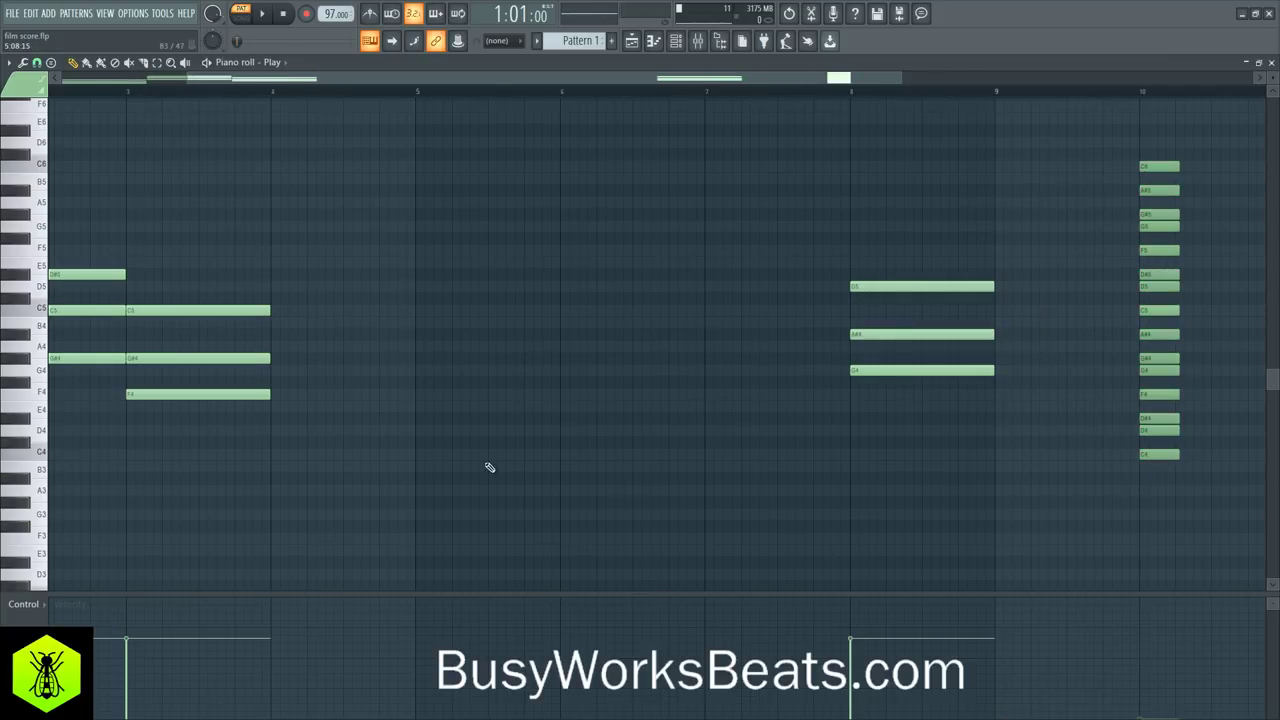
# Duplicate the bar 1 chord of C4, D#4 and G4 and place the copy in bar 9
pyautogui.hscroll(-3, 208, 117)
pyautogui.moveTo(100, 271); pyautogui.dragTo(149, 466)
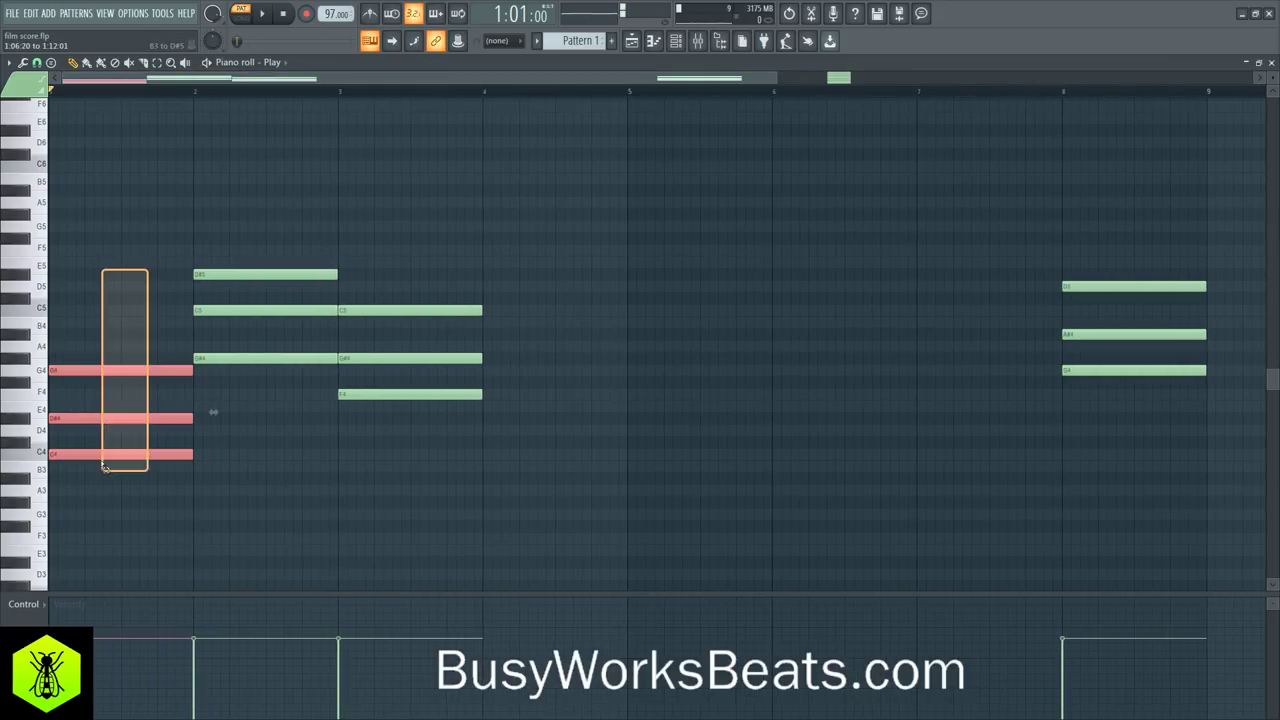
pyautogui.hotkey('ctrl', 'b')
pyautogui.moveTo(317, 455); pyautogui.dragTo(1222, 459)
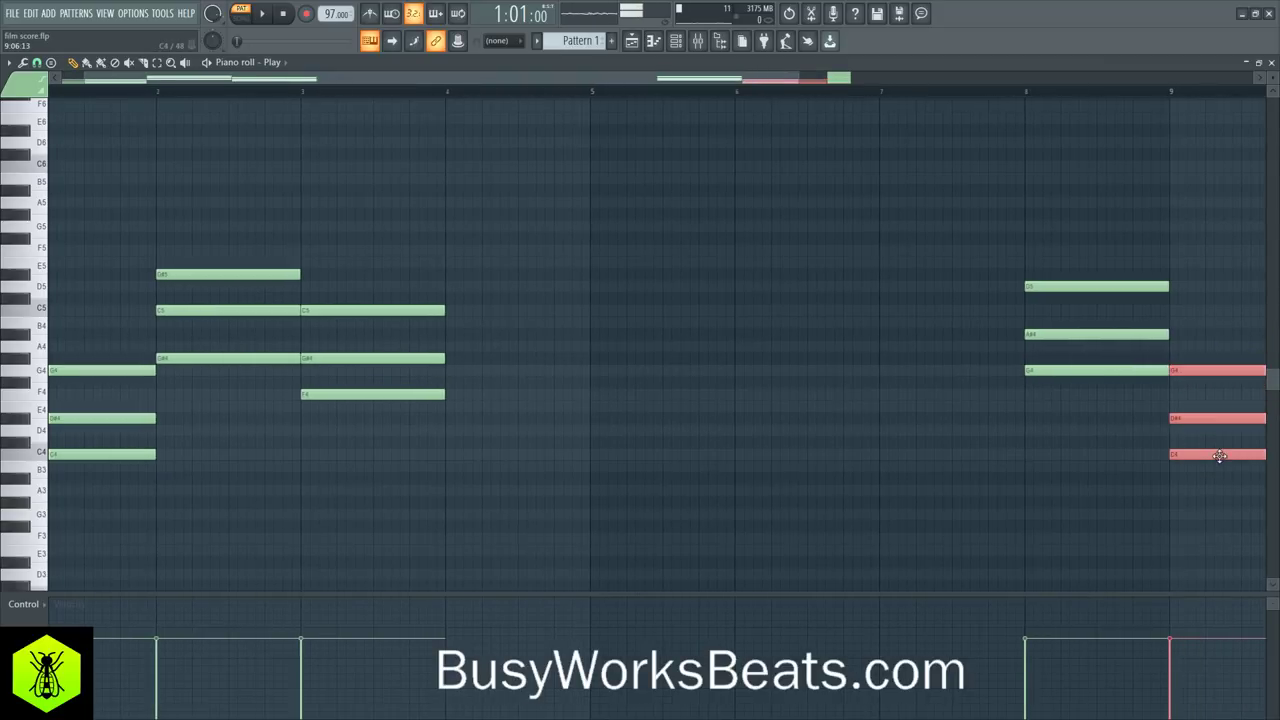
pyautogui.click(938, 502)
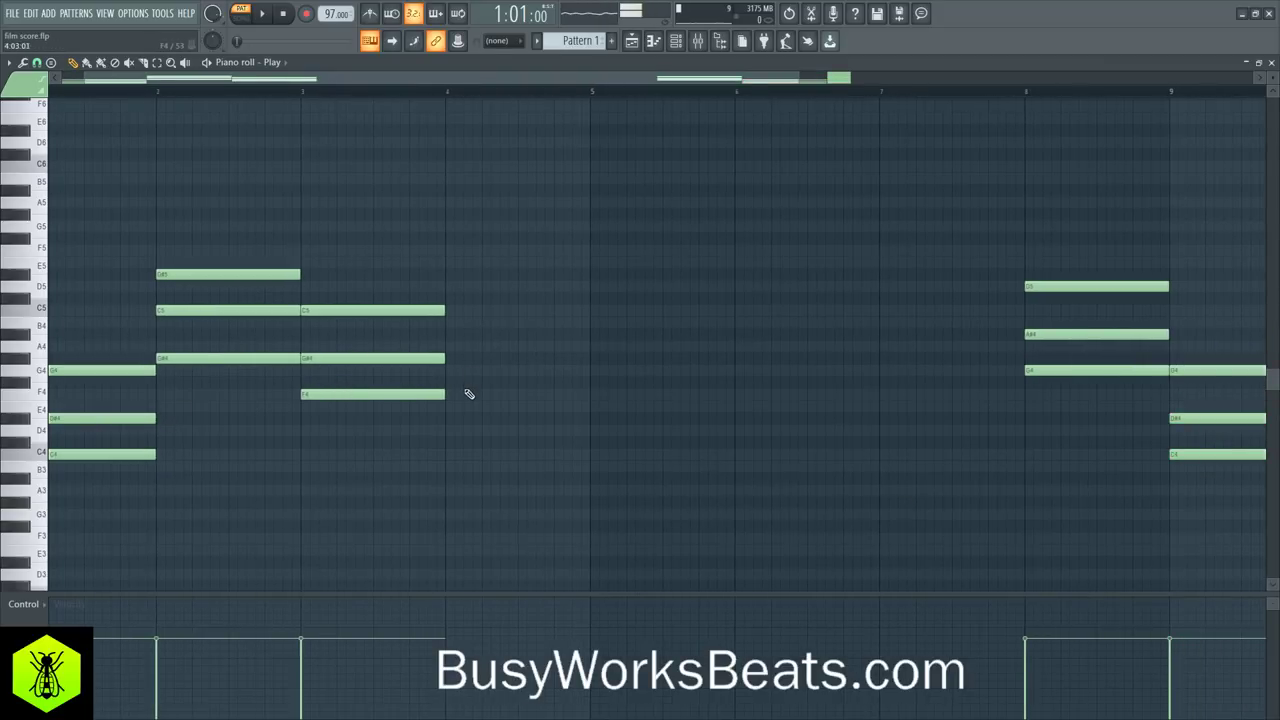
# Add a one-bar F4 note at the start of bar 4 and save a new project version, film score_2.flp
pyautogui.moveTo(469, 395); pyautogui.dragTo(443, 386)
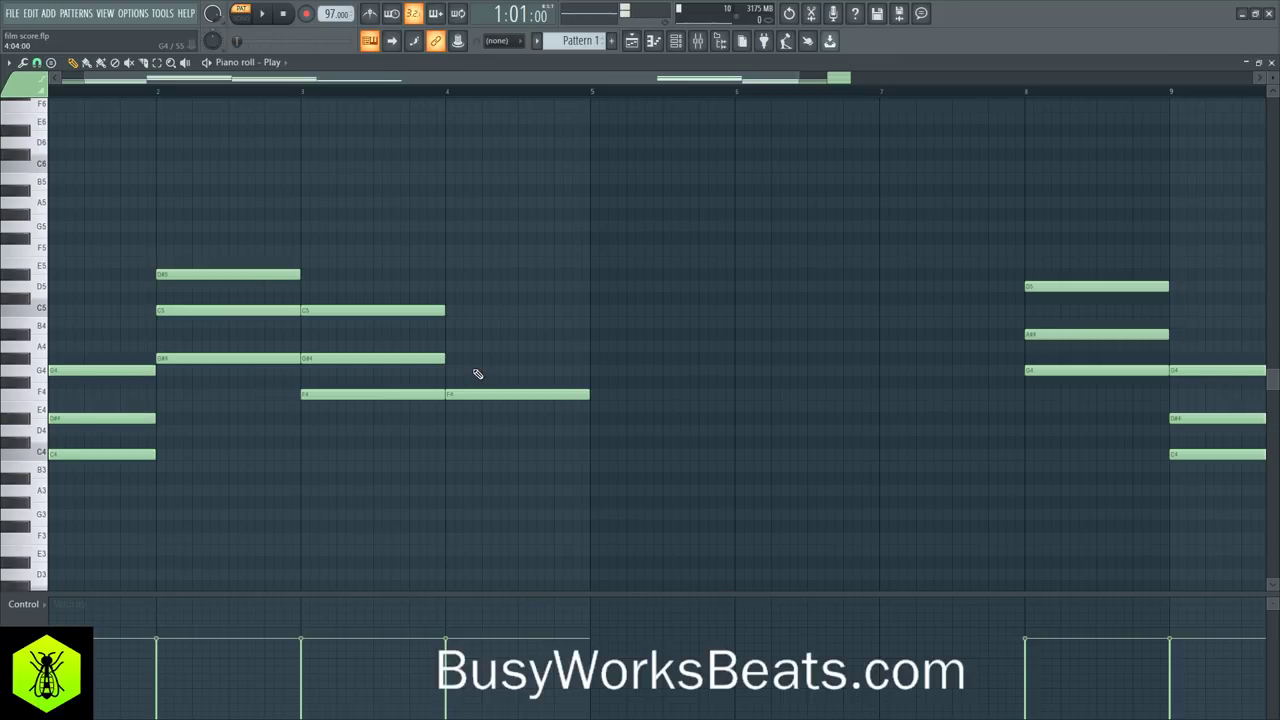
pyautogui.click(480, 394)
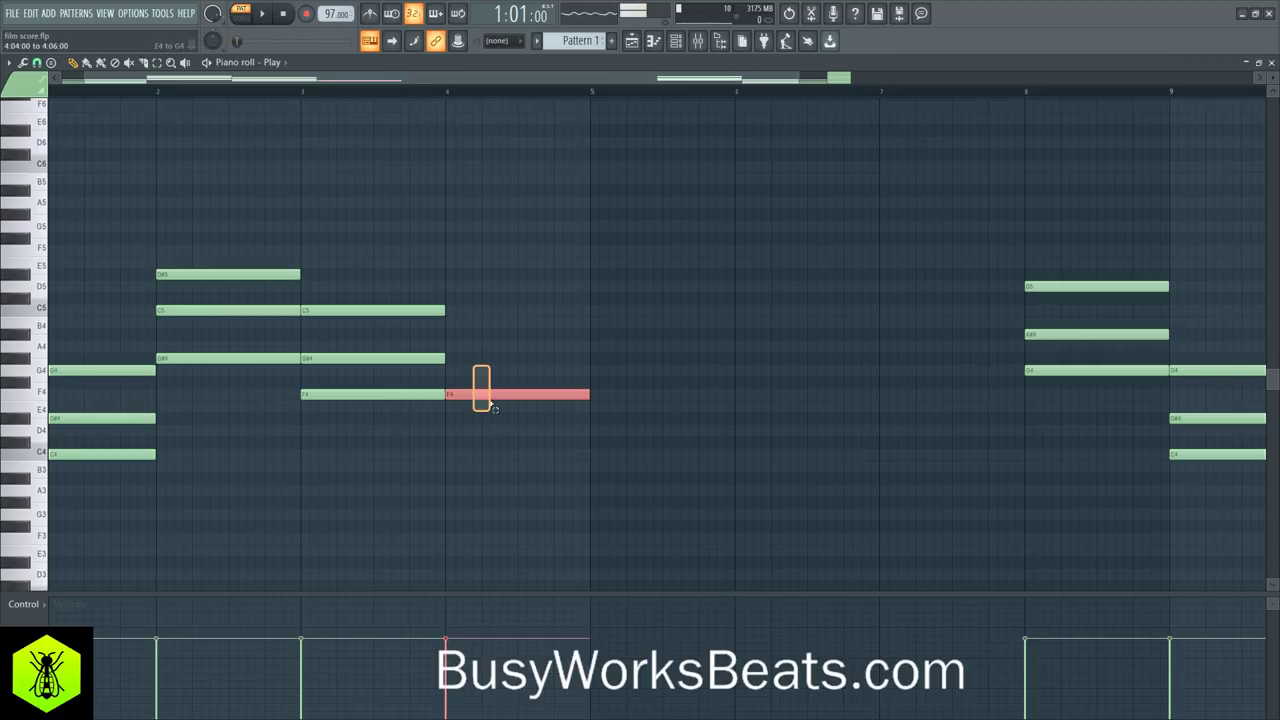
pyautogui.hotkey('ctrl', 'n')
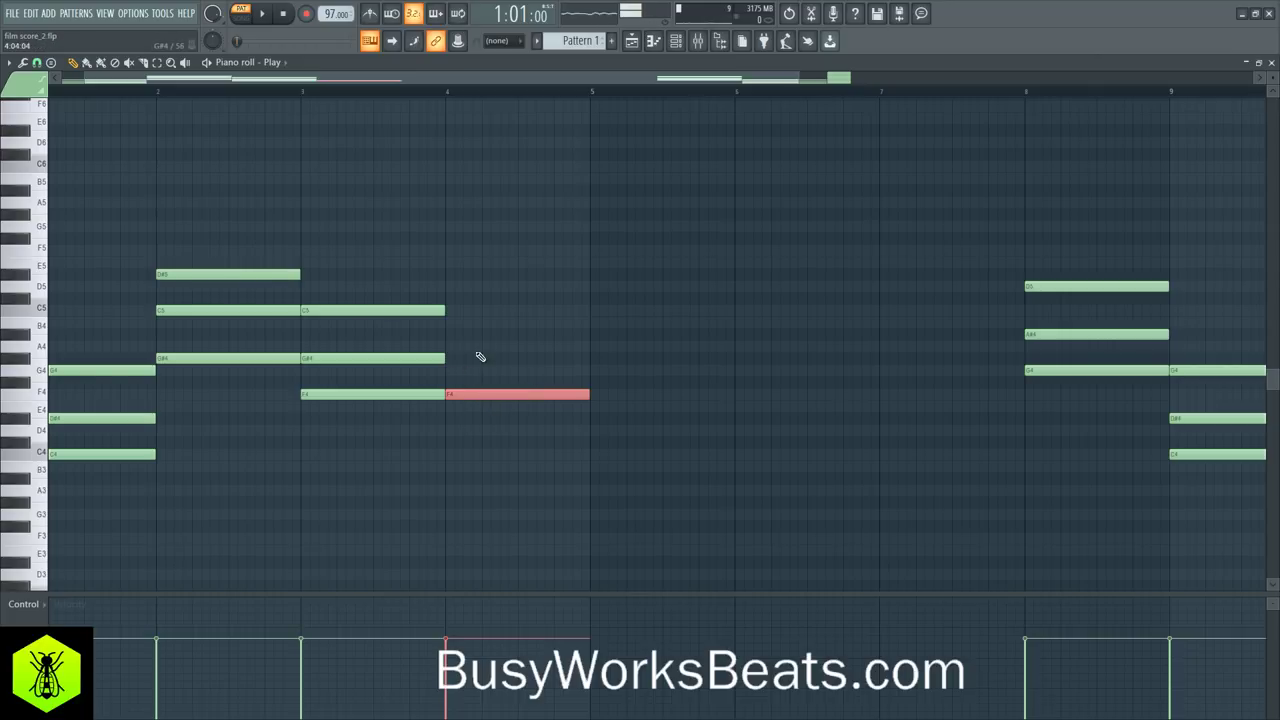
pyautogui.press('space')
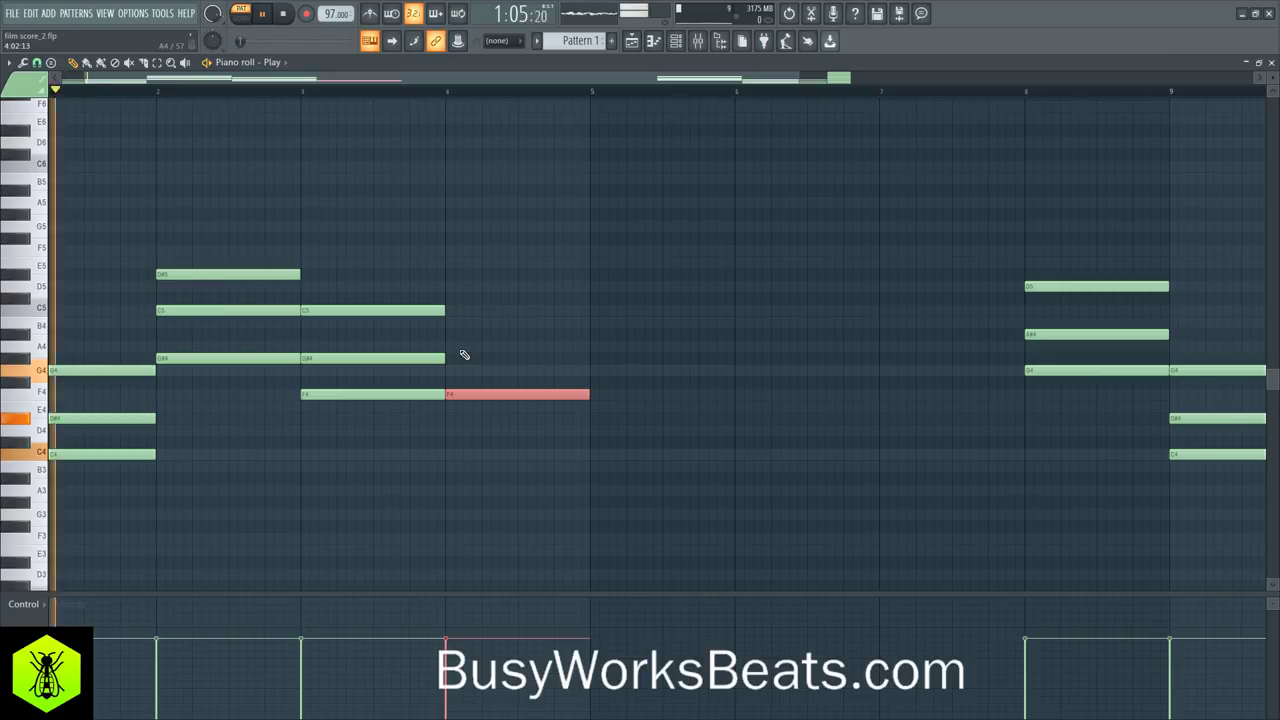
pyautogui.press('space')
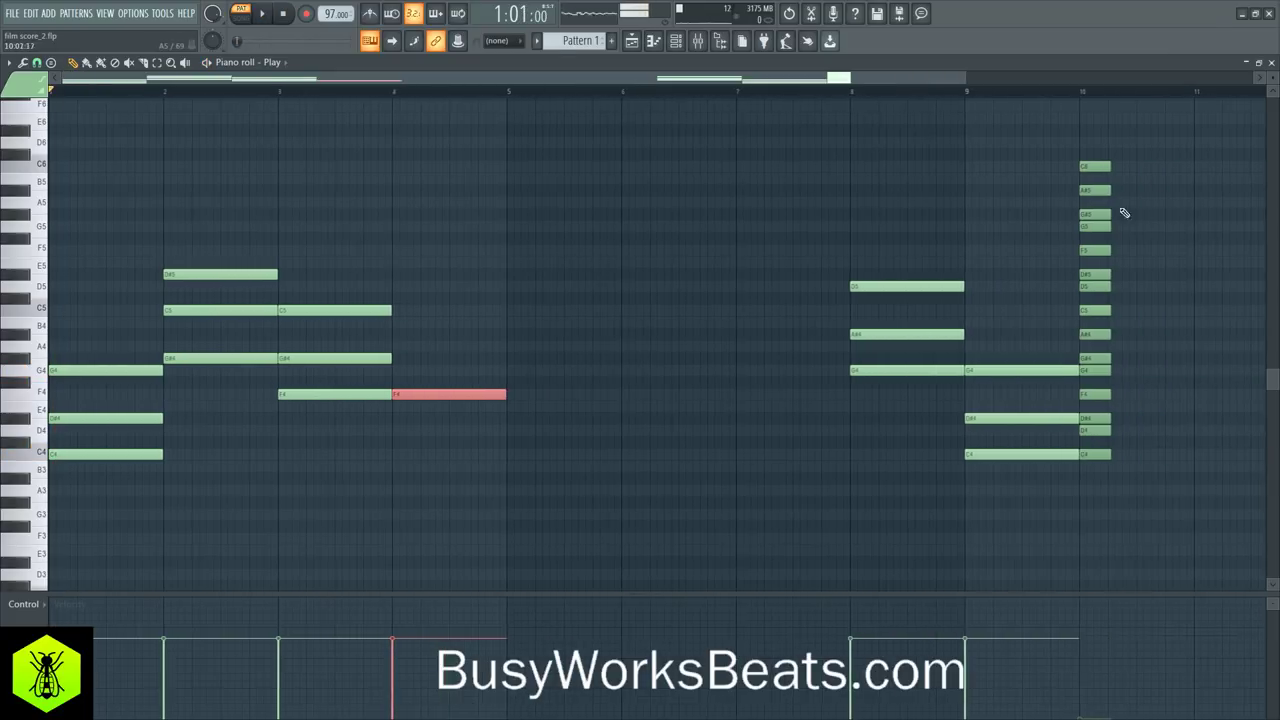
# Complete the bar 4 chord with one-bar A4 and C#5 notes outside the scale guide
pyautogui.moveTo(1080, 136); pyautogui.dragTo(1114, 460)
pyautogui.click(744, 421)
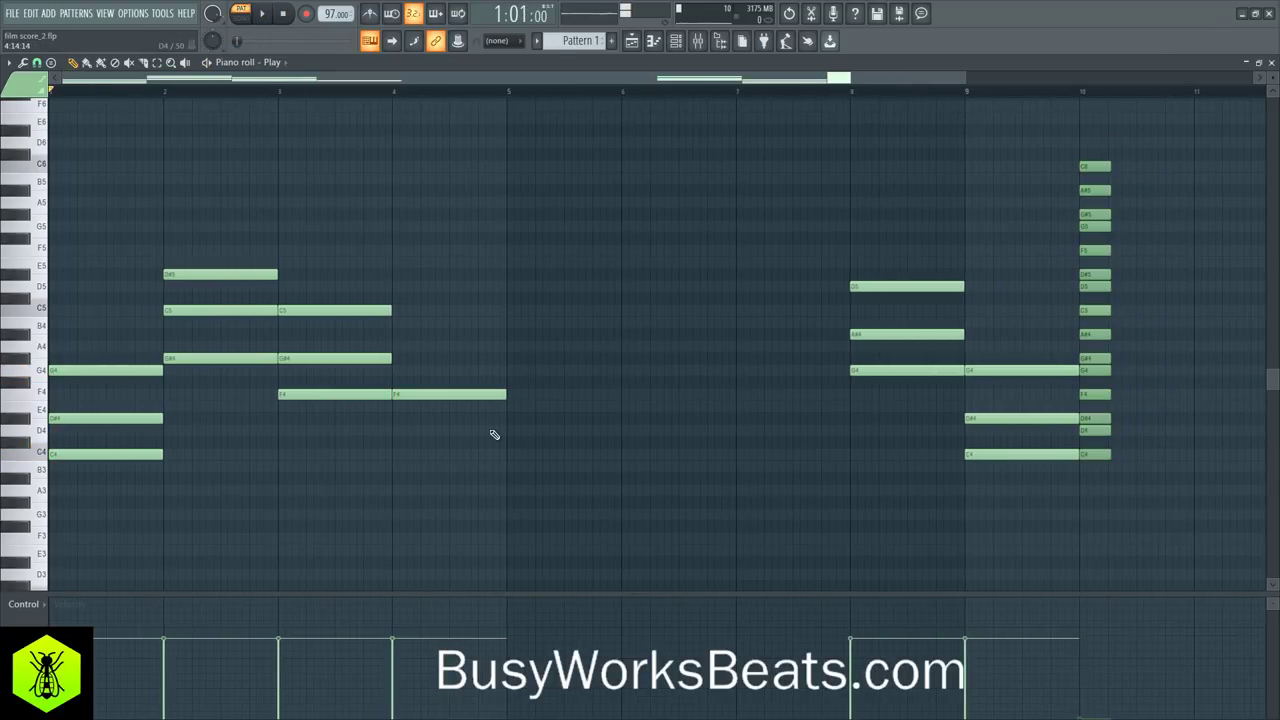
pyautogui.moveTo(452, 398); pyautogui.dragTo(456, 405)
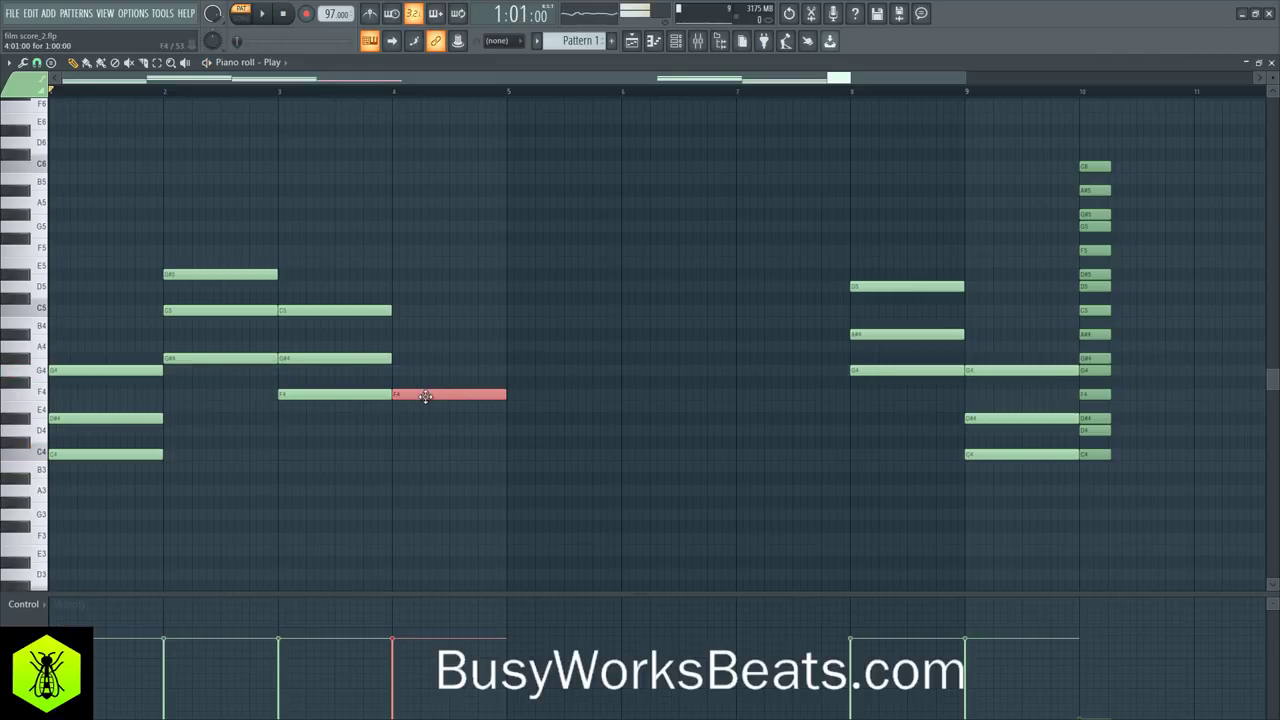
pyautogui.click(400, 346)
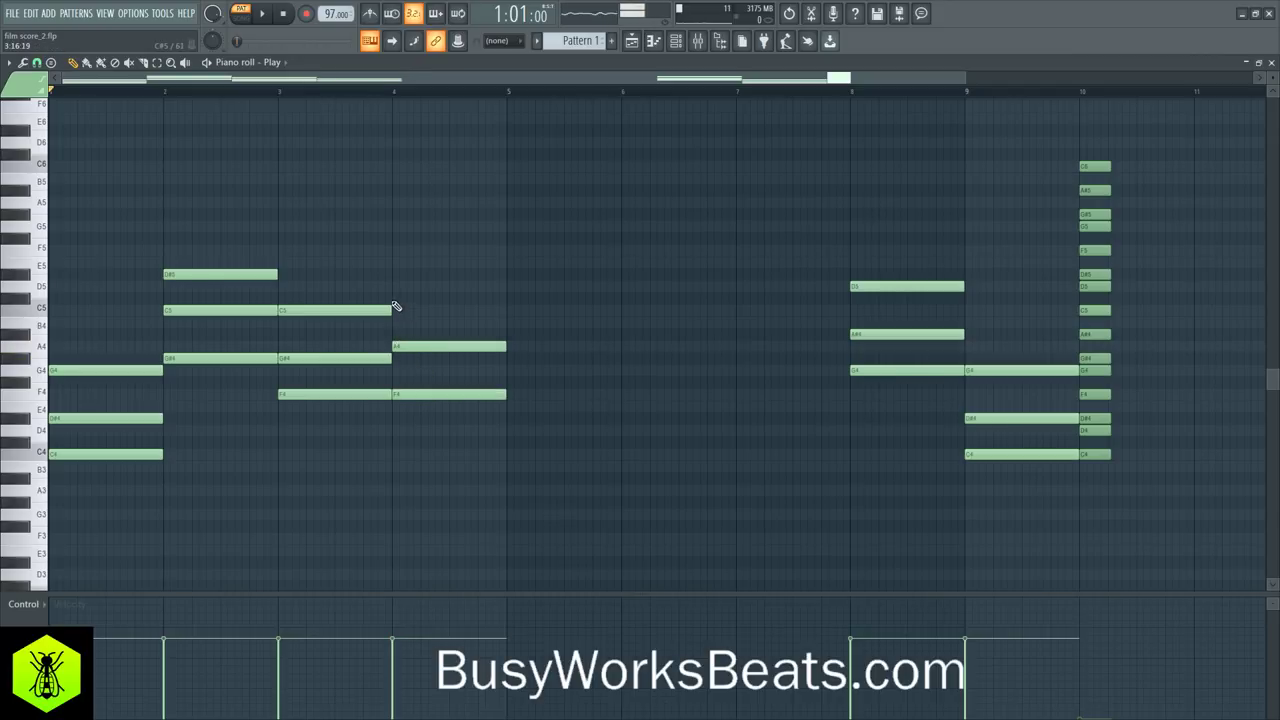
pyautogui.click(397, 299)
# Play the progression through bar 4 and examine the out-of-scale A4 and C#5 notes of the bar 4 chord
pyautogui.press('space')
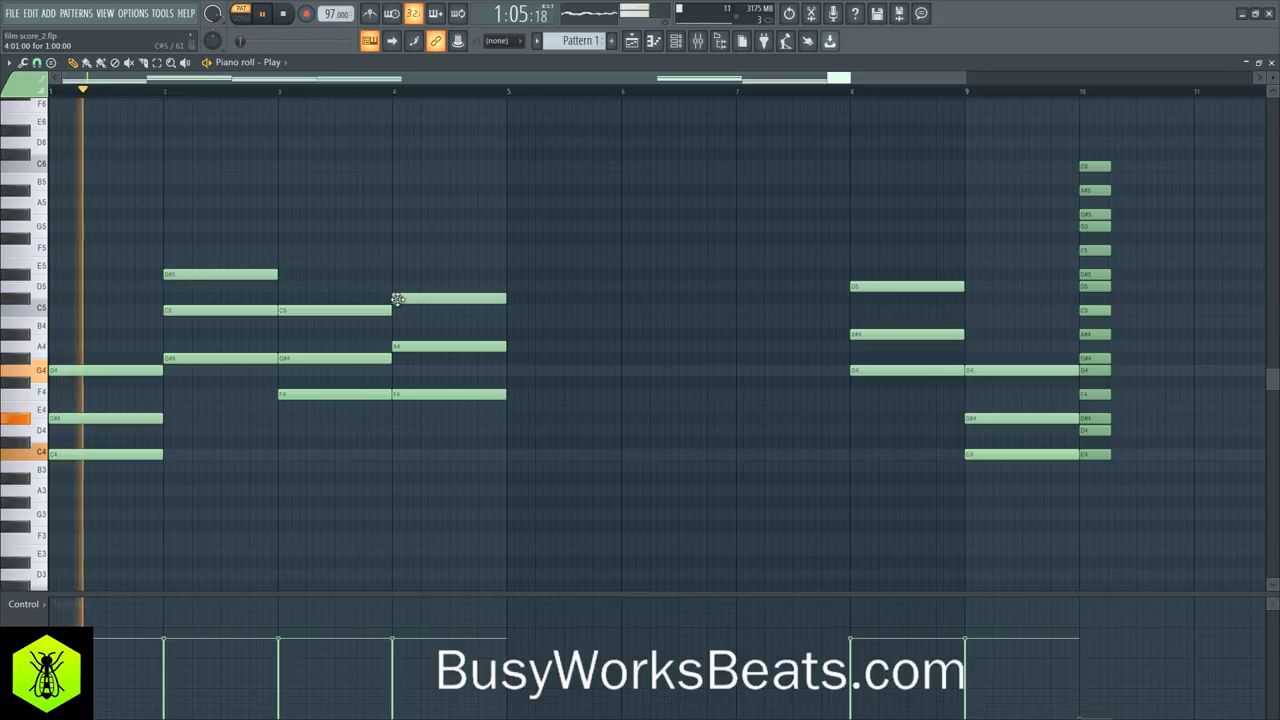
pyautogui.press('space')
pyautogui.moveTo(420, 290); pyautogui.dragTo(443, 349)
pyautogui.hotkey('ctrl', 'd')
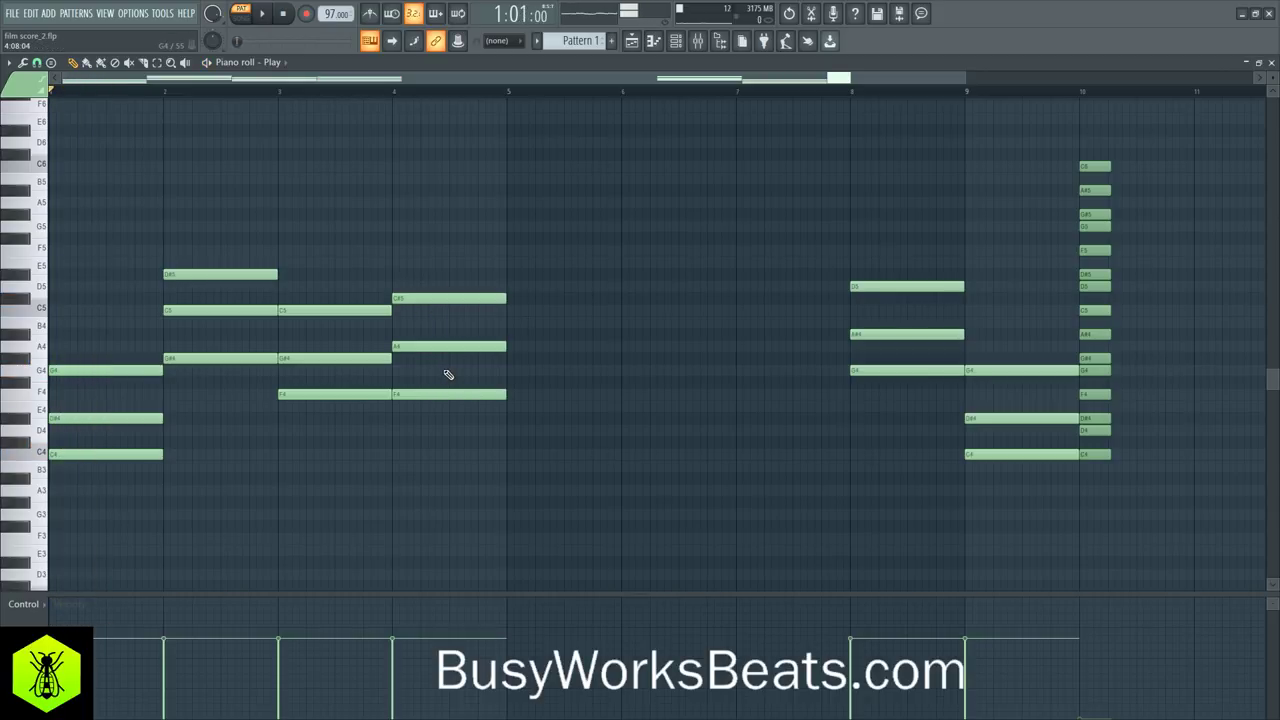
pyautogui.press('space')
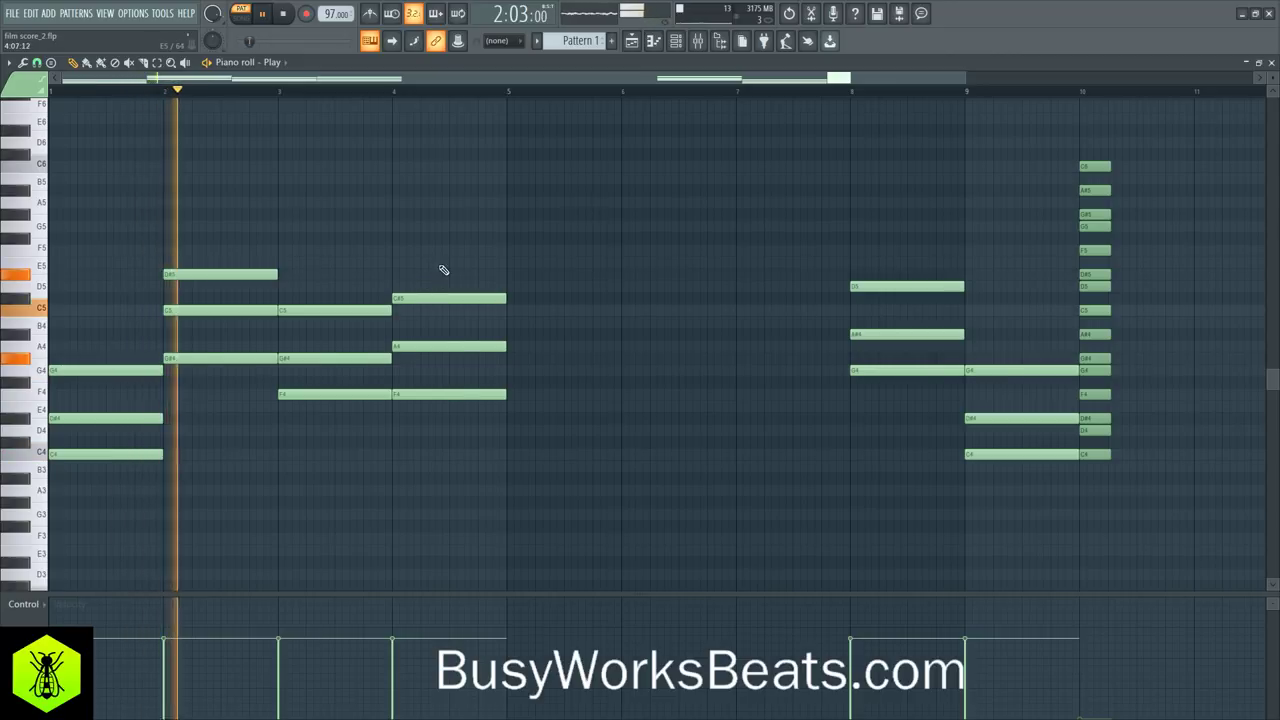
pyautogui.moveTo(443, 269); pyautogui.dragTo(482, 430)
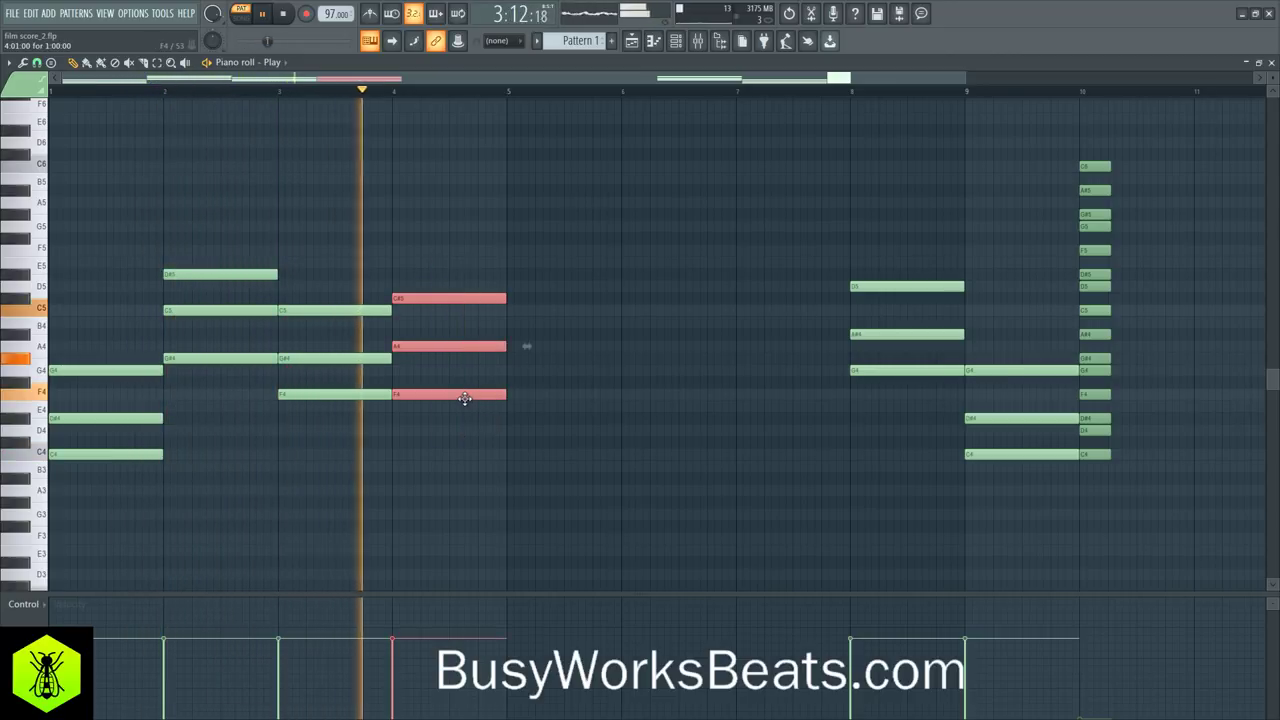
pyautogui.click(477, 449)
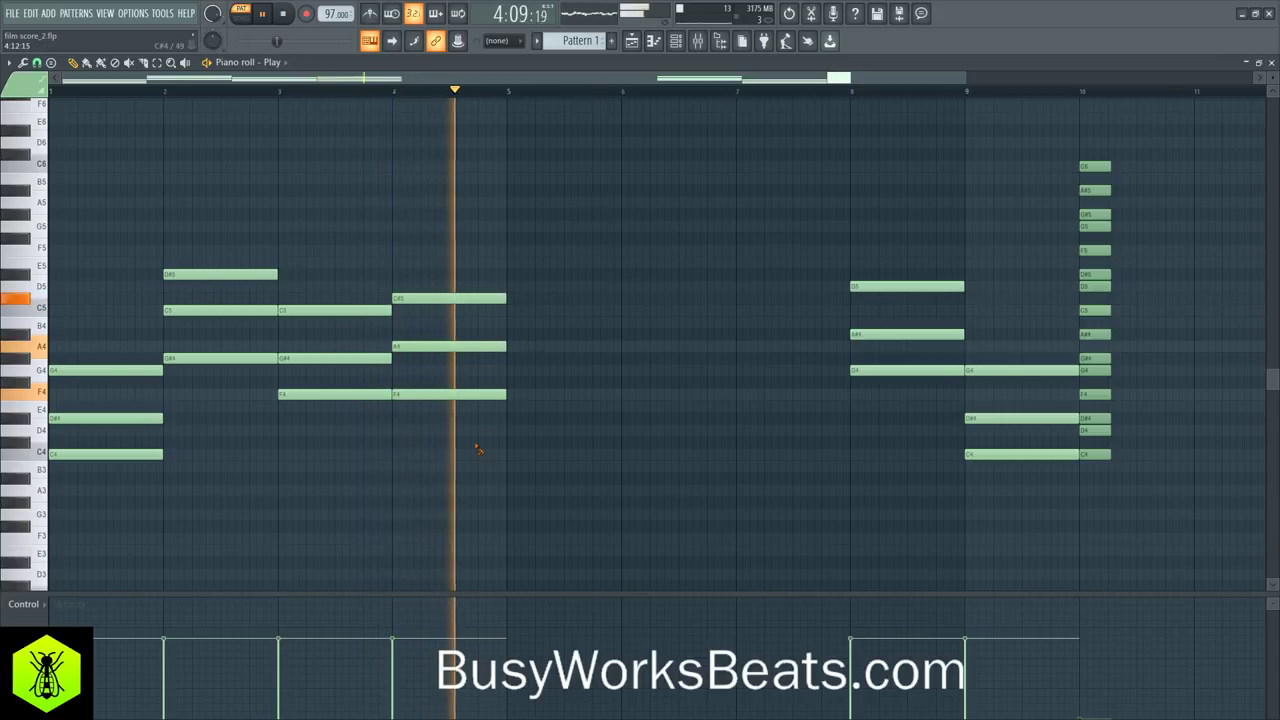
pyautogui.press('space')
pyautogui.moveTo(140, 484); pyautogui.dragTo(110, 360)
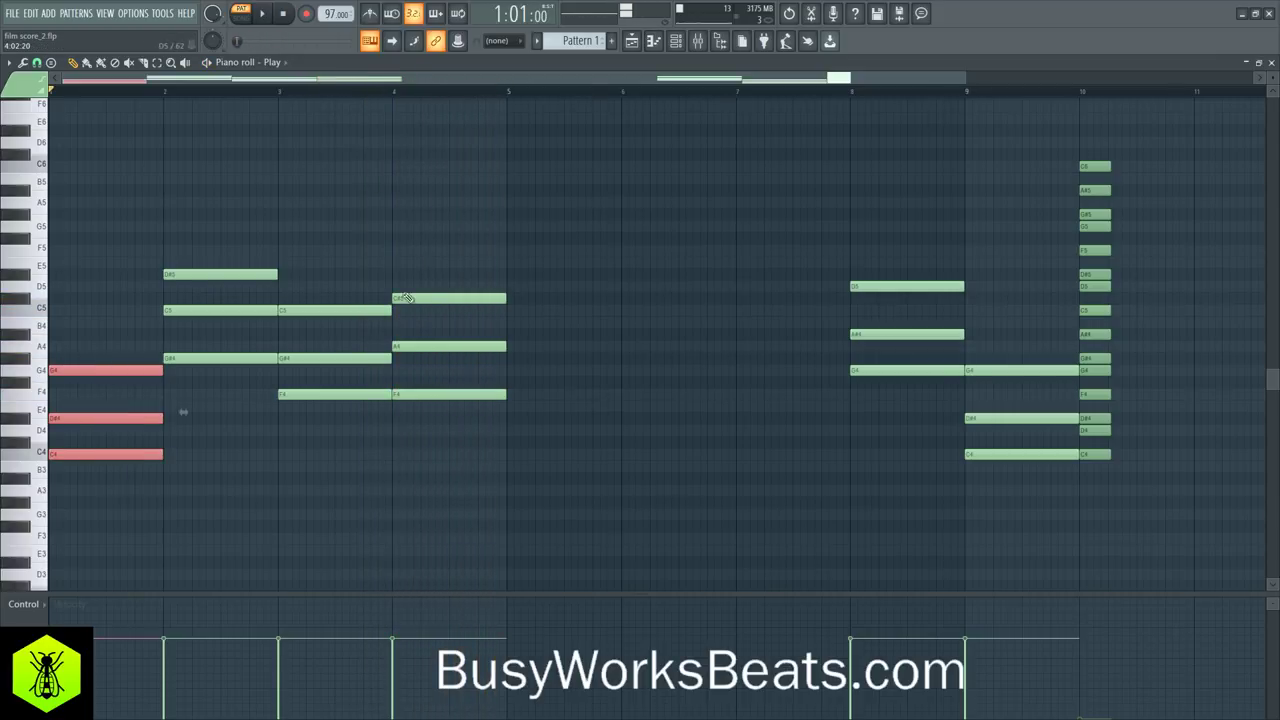
pyautogui.moveTo(446, 283); pyautogui.dragTo(467, 316)
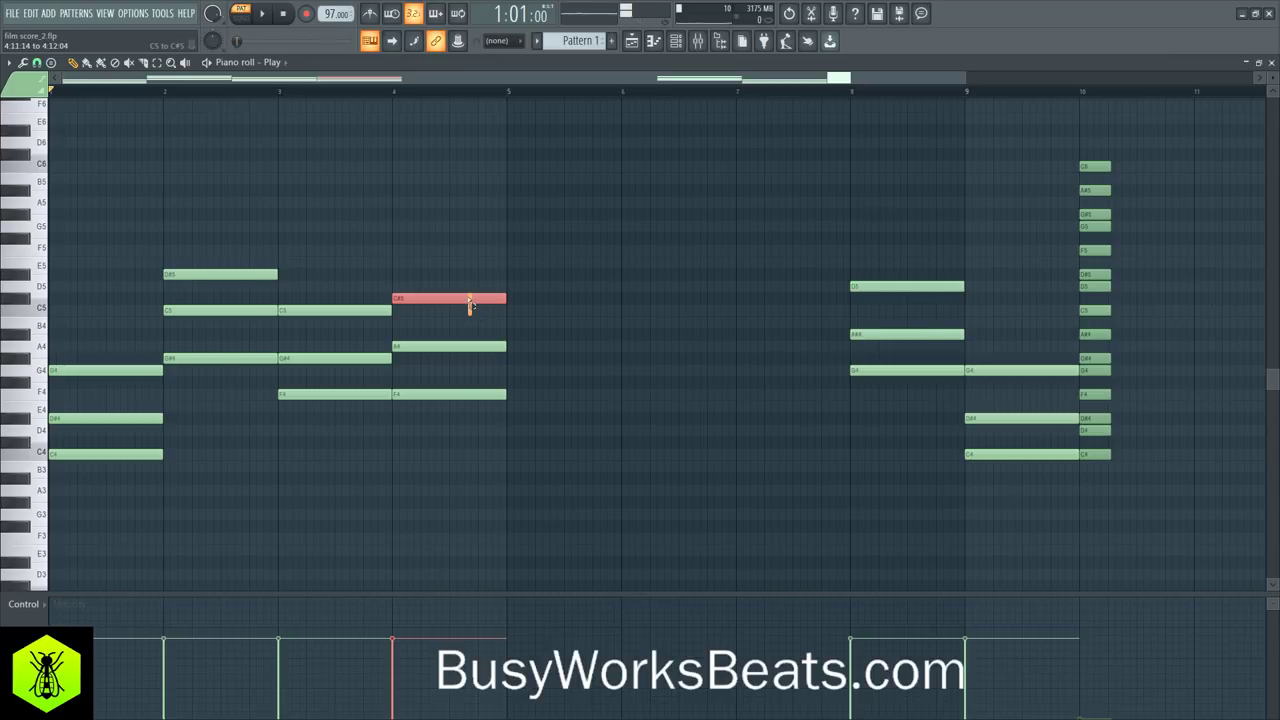
pyautogui.click(417, 346)
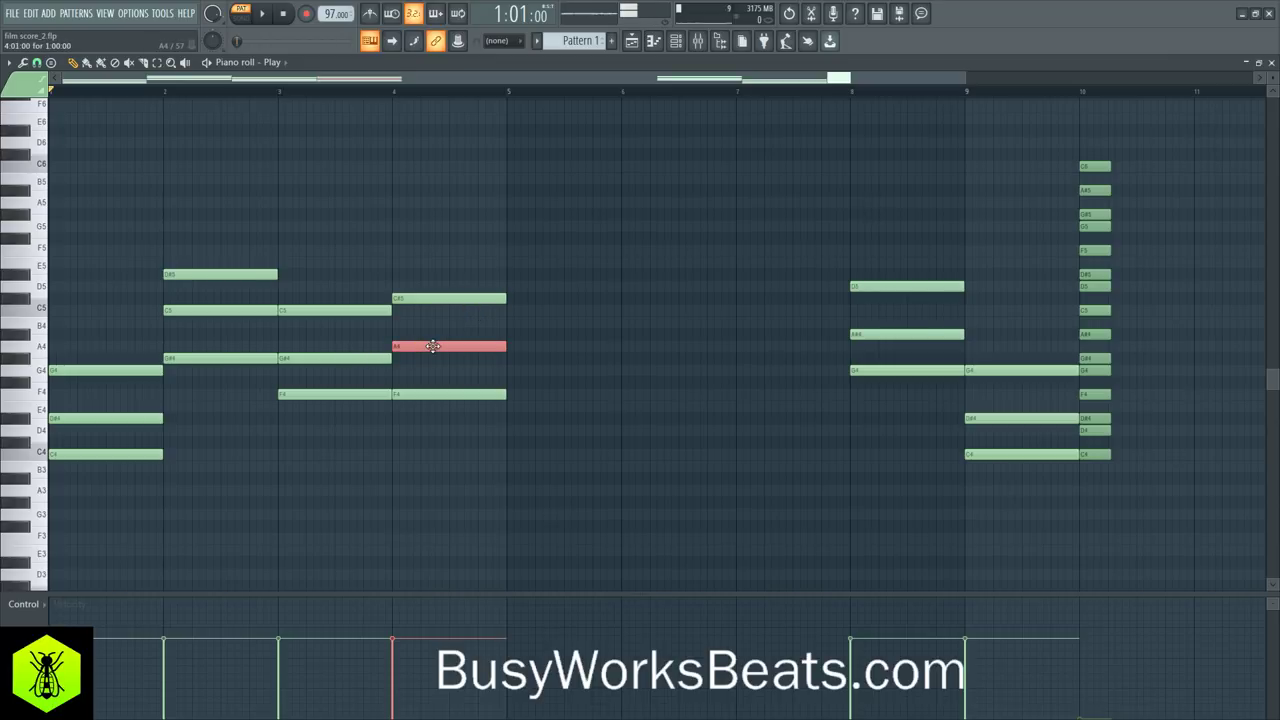
# Duplicate the bar 1 chord of C4, D#4 and G4 into bar 5 and save a new project version, film score_3.flp
pyautogui.moveTo(129, 480); pyautogui.dragTo(90, 360)
pyautogui.moveTo(55, 452); pyautogui.dragTo(516, 453)
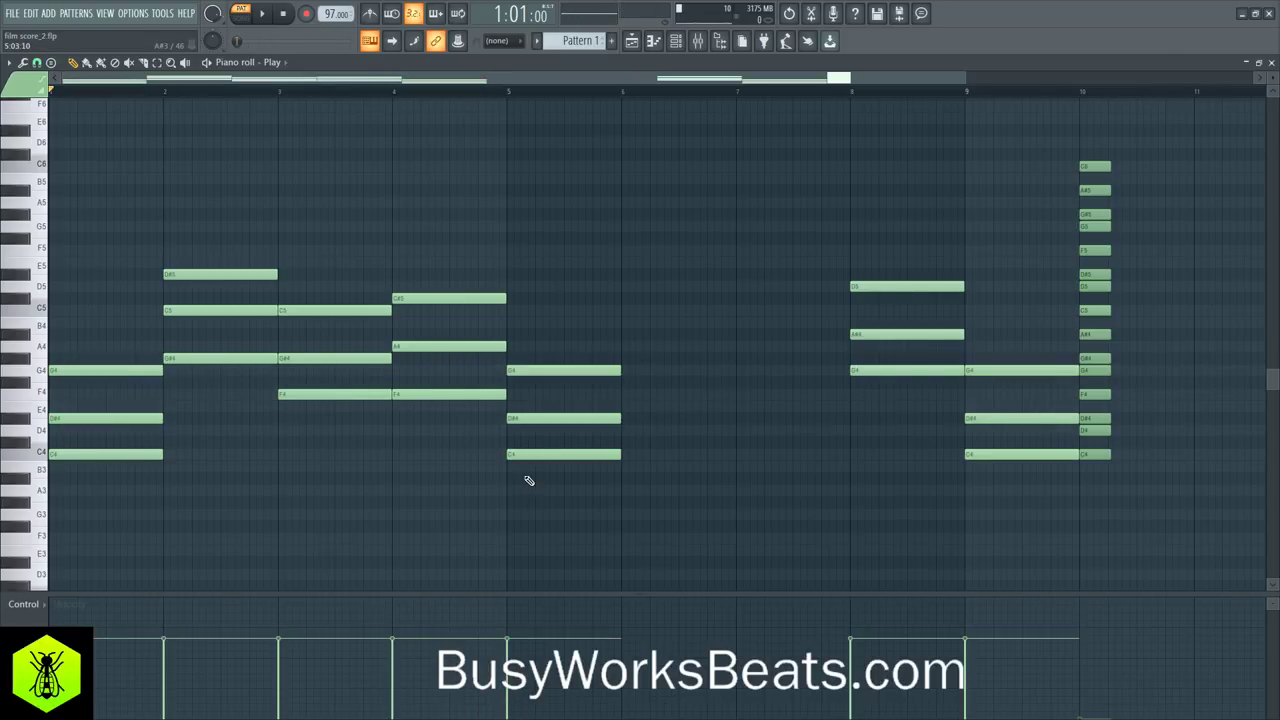
pyautogui.press('space')
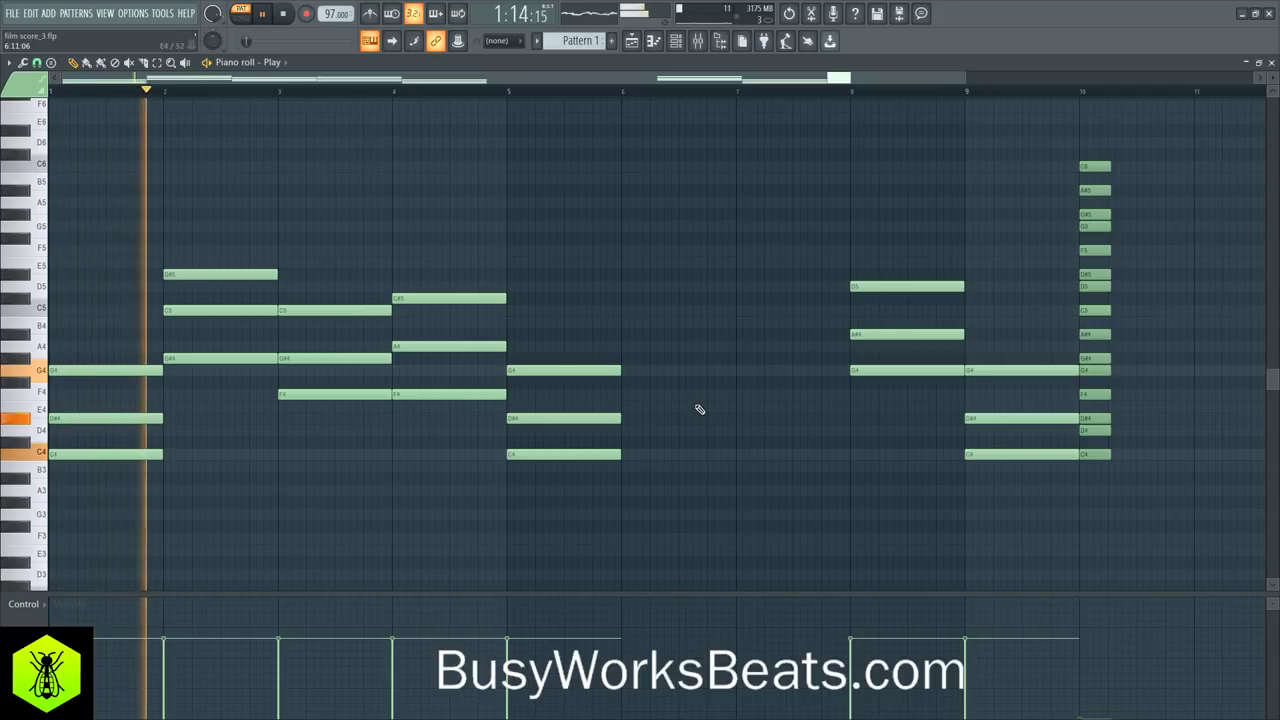
pyautogui.press('space')
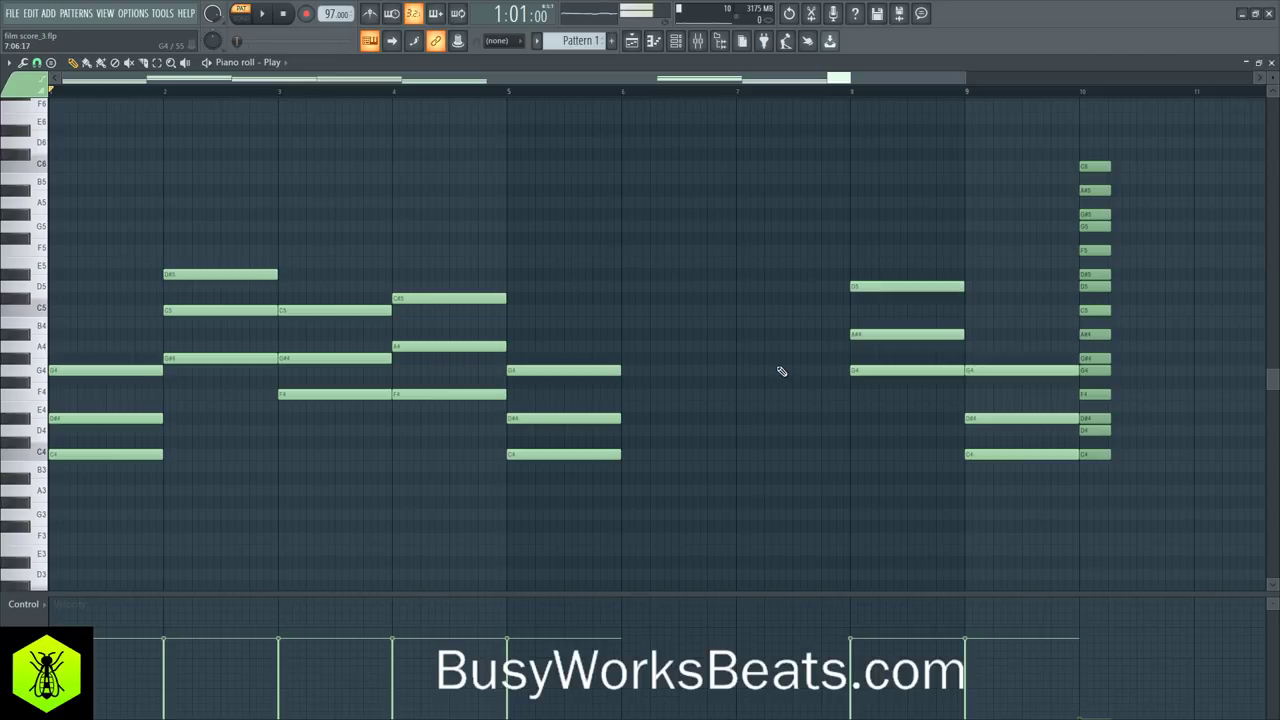
pyautogui.press('space')
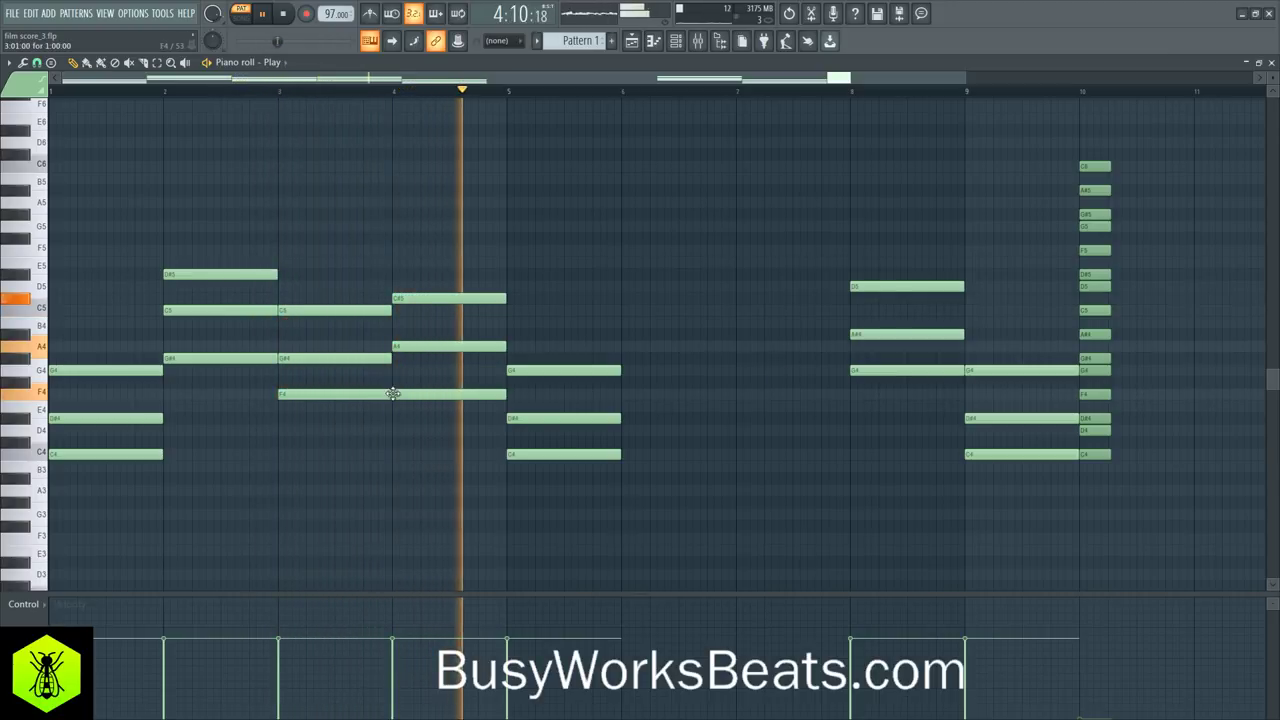
pyautogui.moveTo(254, 400); pyautogui.dragTo(229, 273)
pyautogui.press('space')
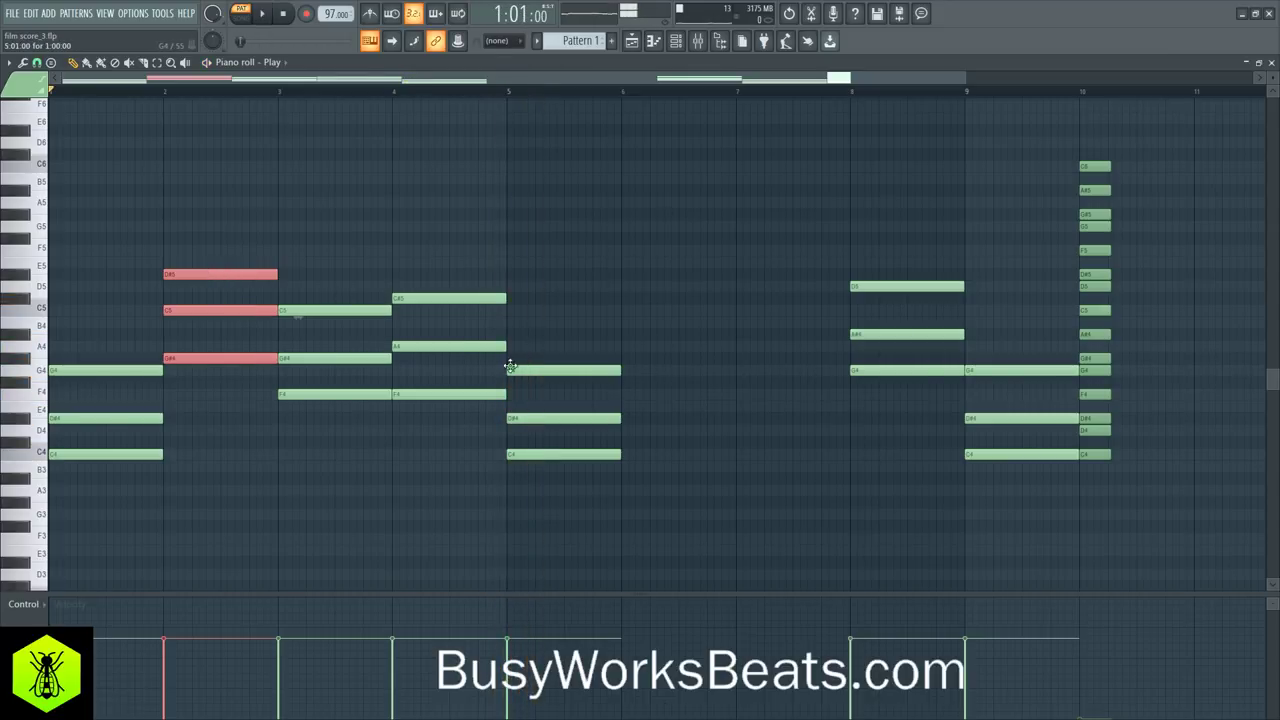
# Copy the G4 note of the bar 5 chord up to C5 as a fourth chord note
pyautogui.click(530, 372)
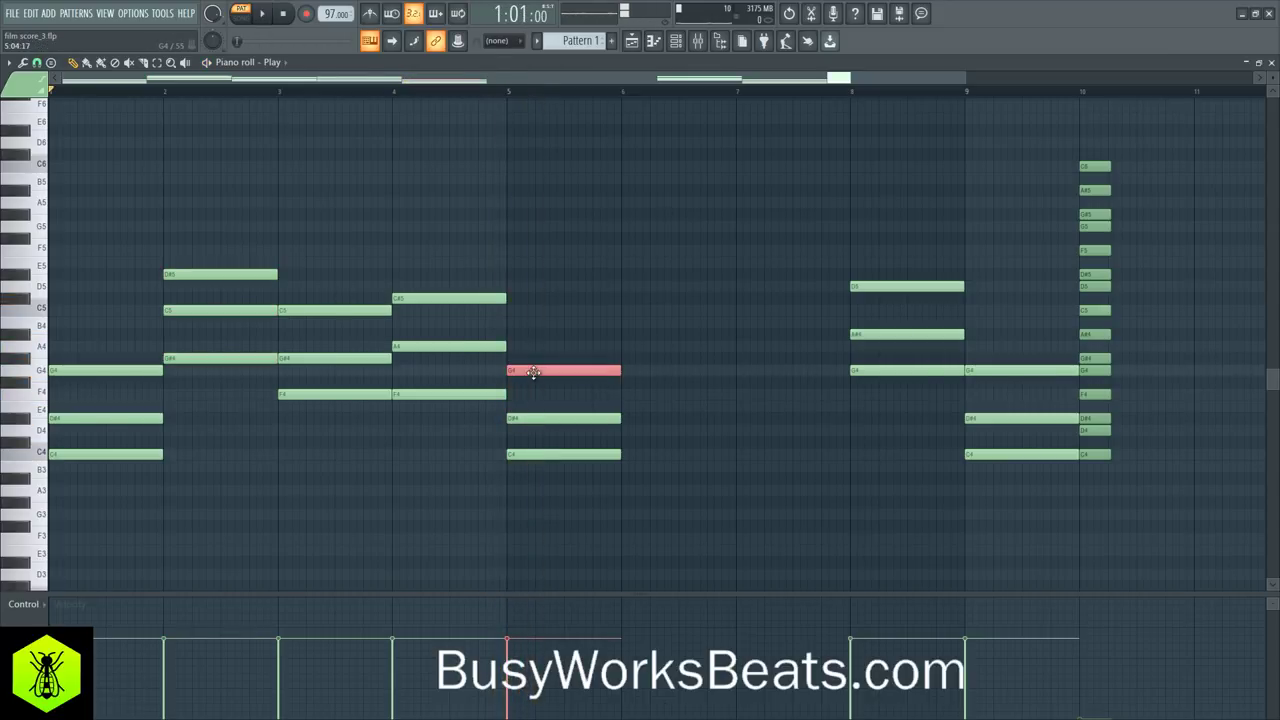
pyautogui.moveTo(533, 372); pyautogui.dragTo(529, 306)
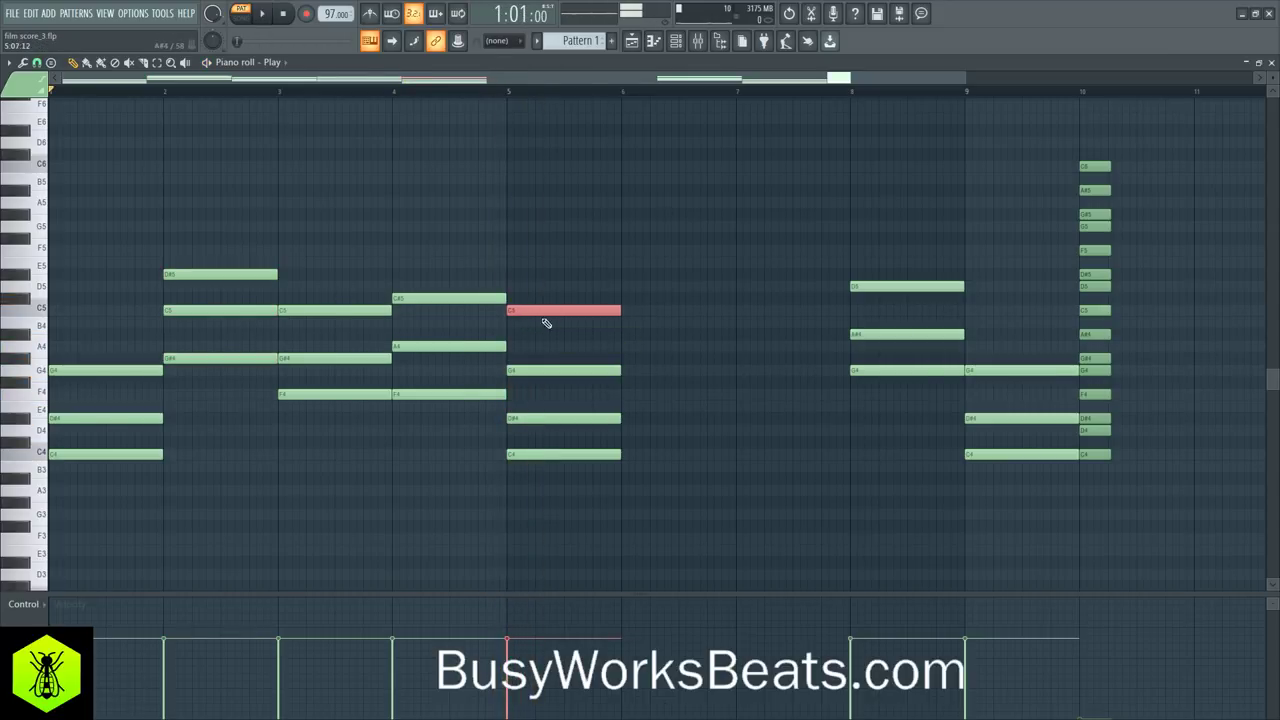
pyautogui.moveTo(575, 474); pyautogui.dragTo(634, 371)
pyautogui.click(687, 372)
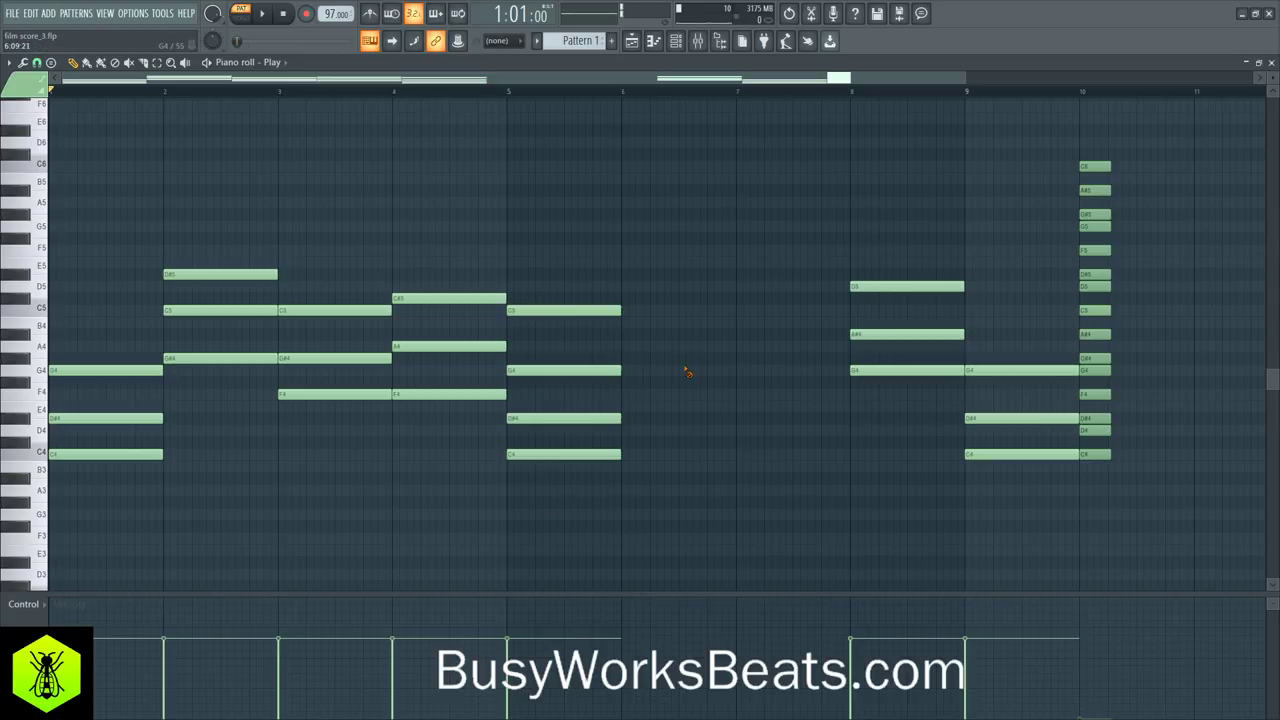
# Lower the top note of the bar 5 chord to A#4, keeping it one bar long
pyautogui.moveTo(570, 234); pyautogui.dragTo(622, 482)
pyautogui.click(736, 427)
pyautogui.moveTo(578, 244); pyautogui.dragTo(585, 476)
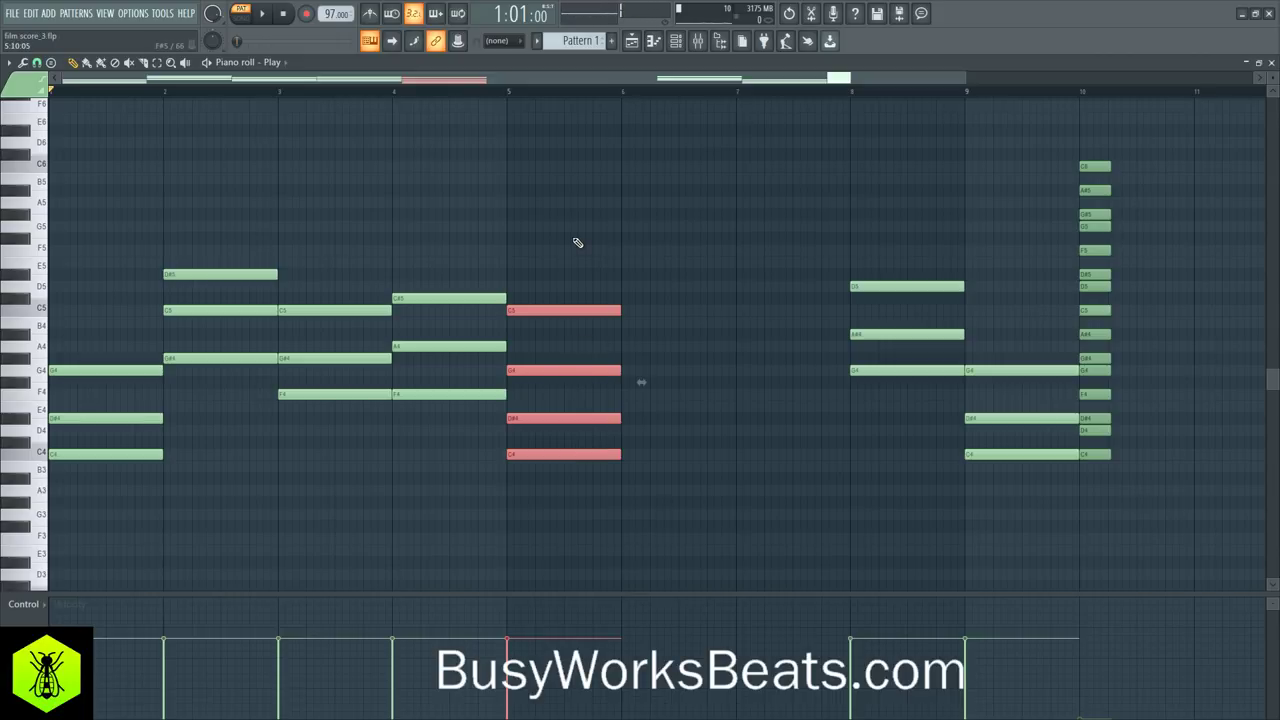
pyautogui.moveTo(577, 242); pyautogui.dragTo(562, 438)
pyautogui.click(573, 309)
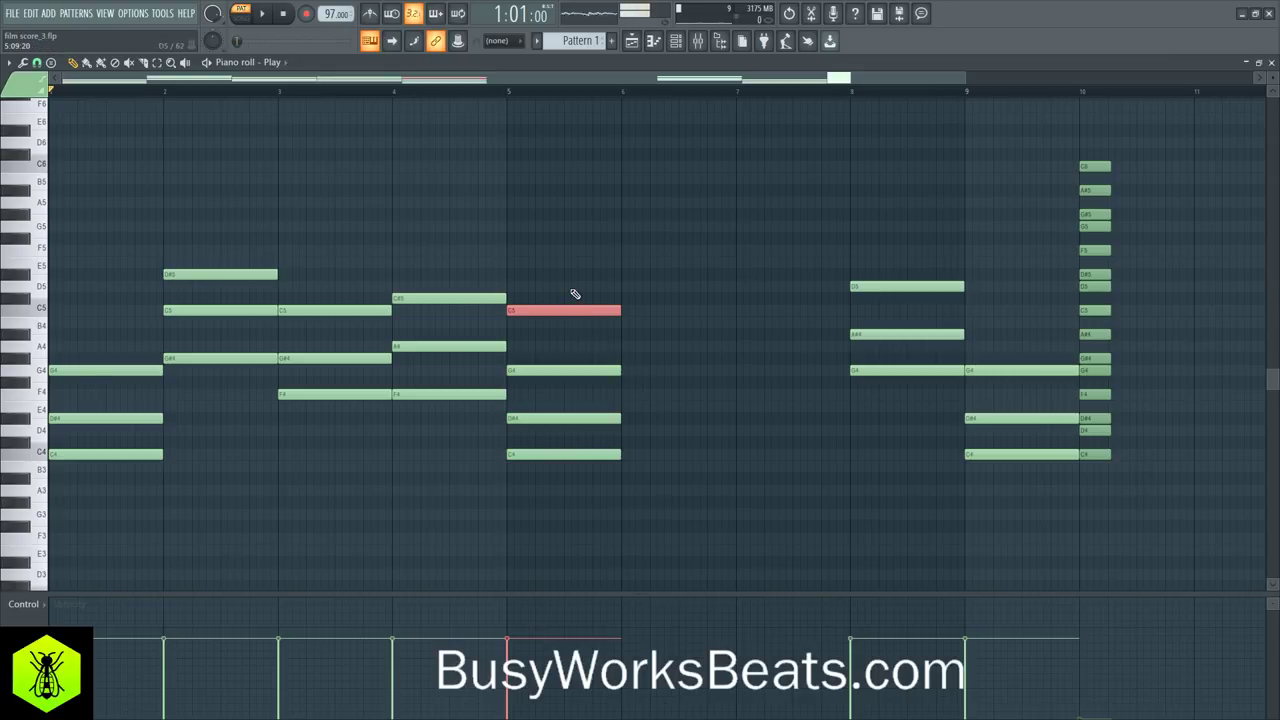
pyautogui.press('Down')
pyautogui.press('Down')
pyautogui.moveTo(575, 294); pyautogui.dragTo(630, 465)
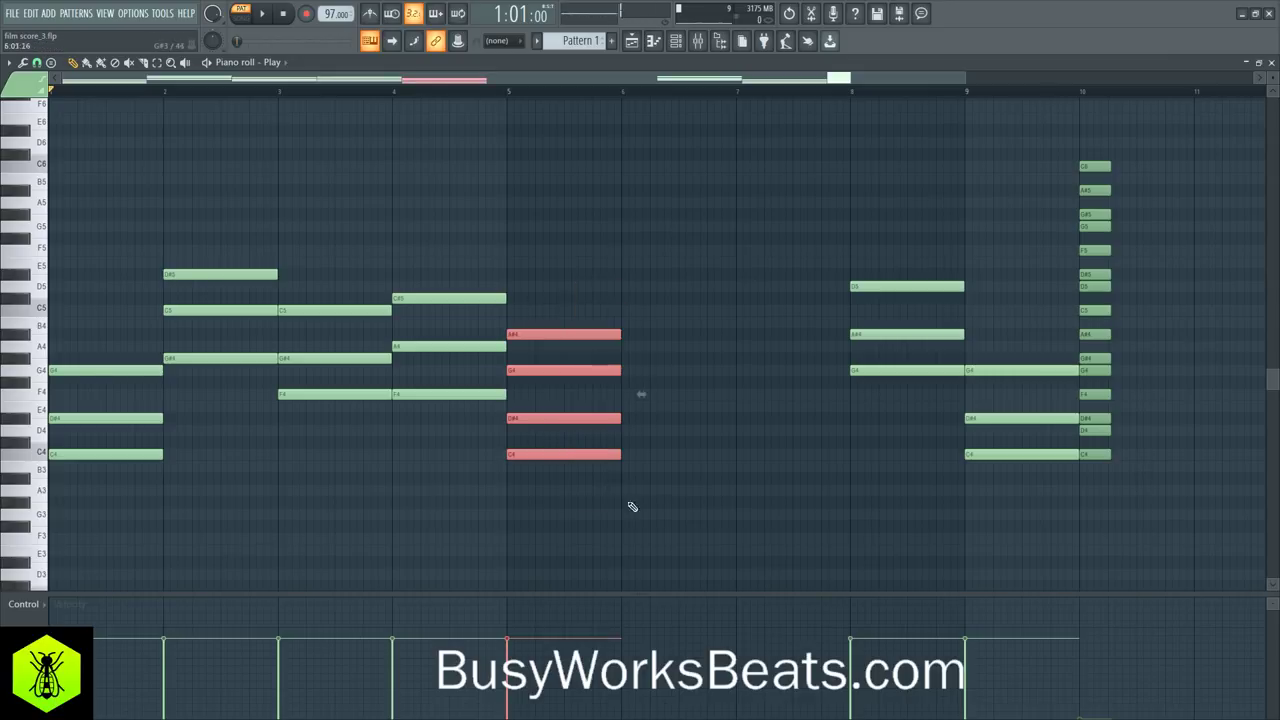
pyautogui.click(554, 339)
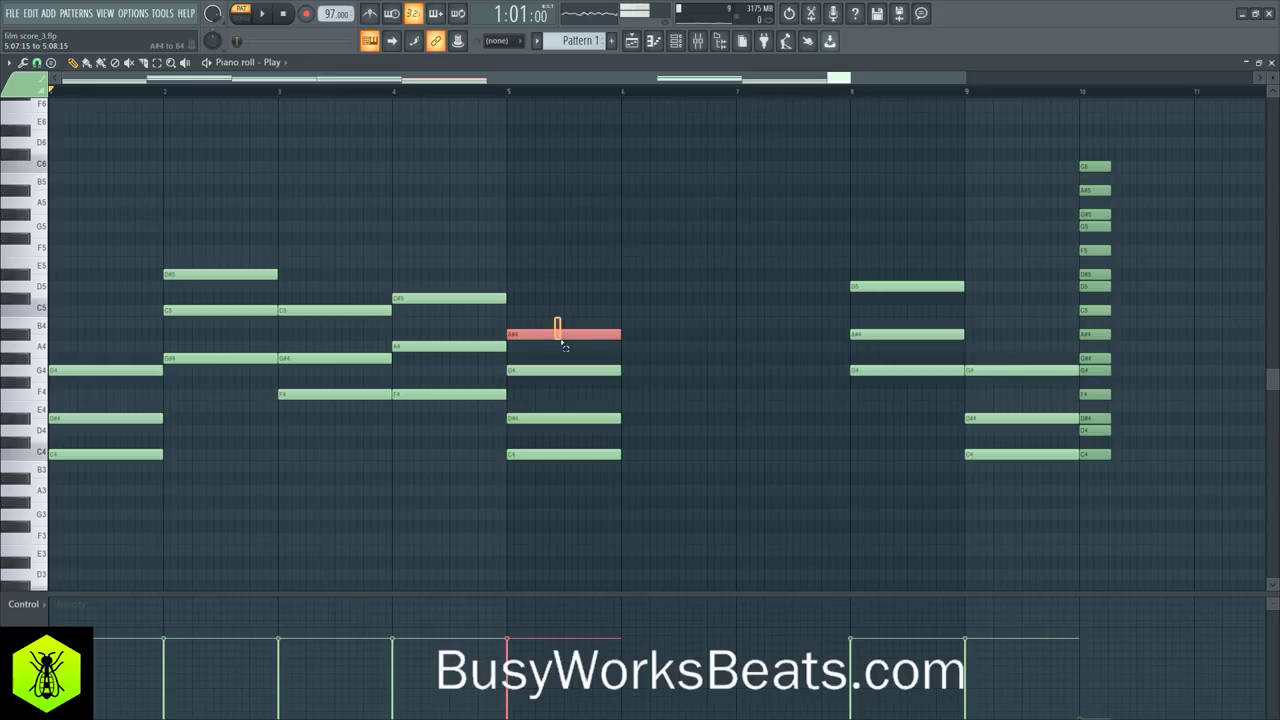
# Add a one-bar D5 note on top of the bar 5 chord and play the progression
pyautogui.moveTo(596, 284); pyautogui.dragTo(594, 328)
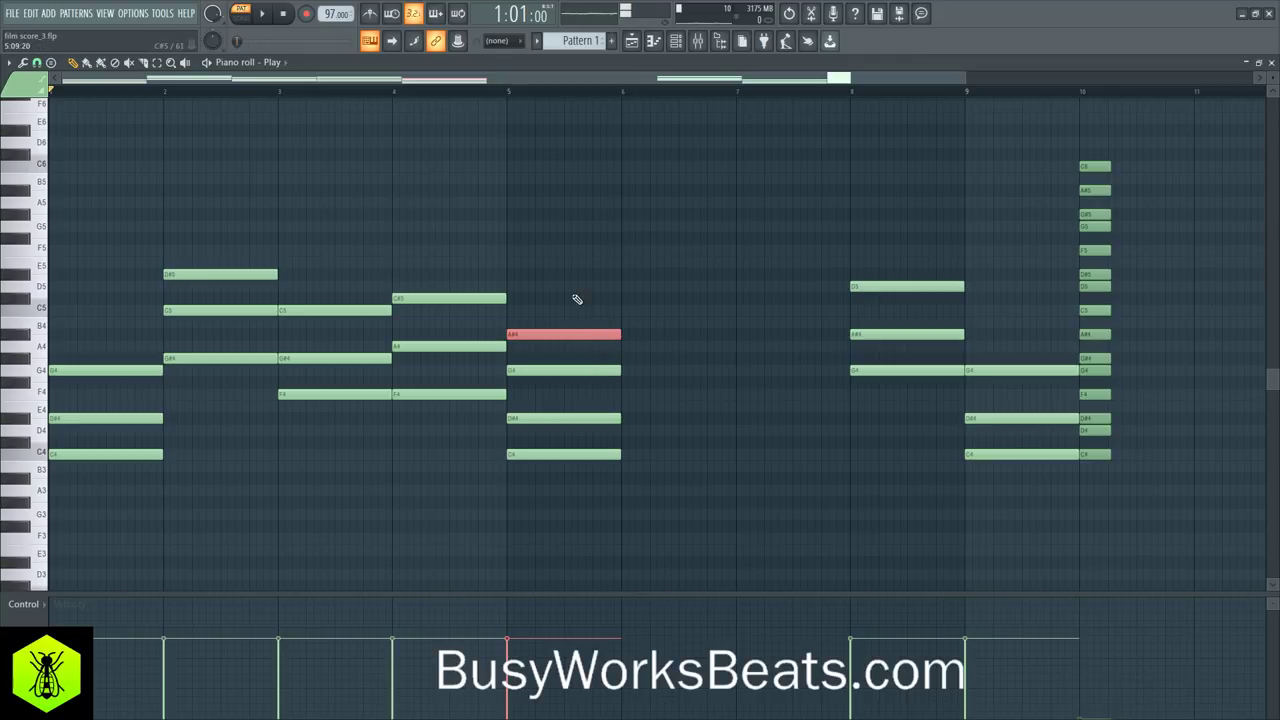
pyautogui.click(533, 288)
pyautogui.press('space')
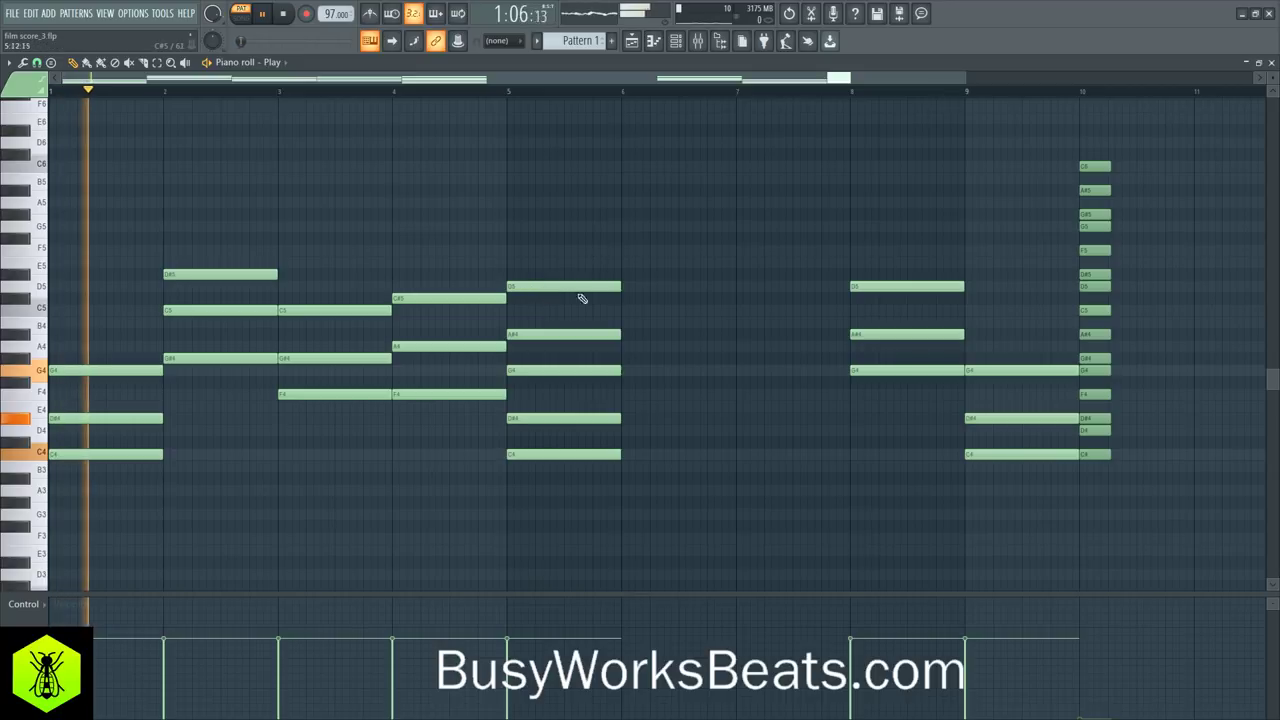
pyautogui.press('space')
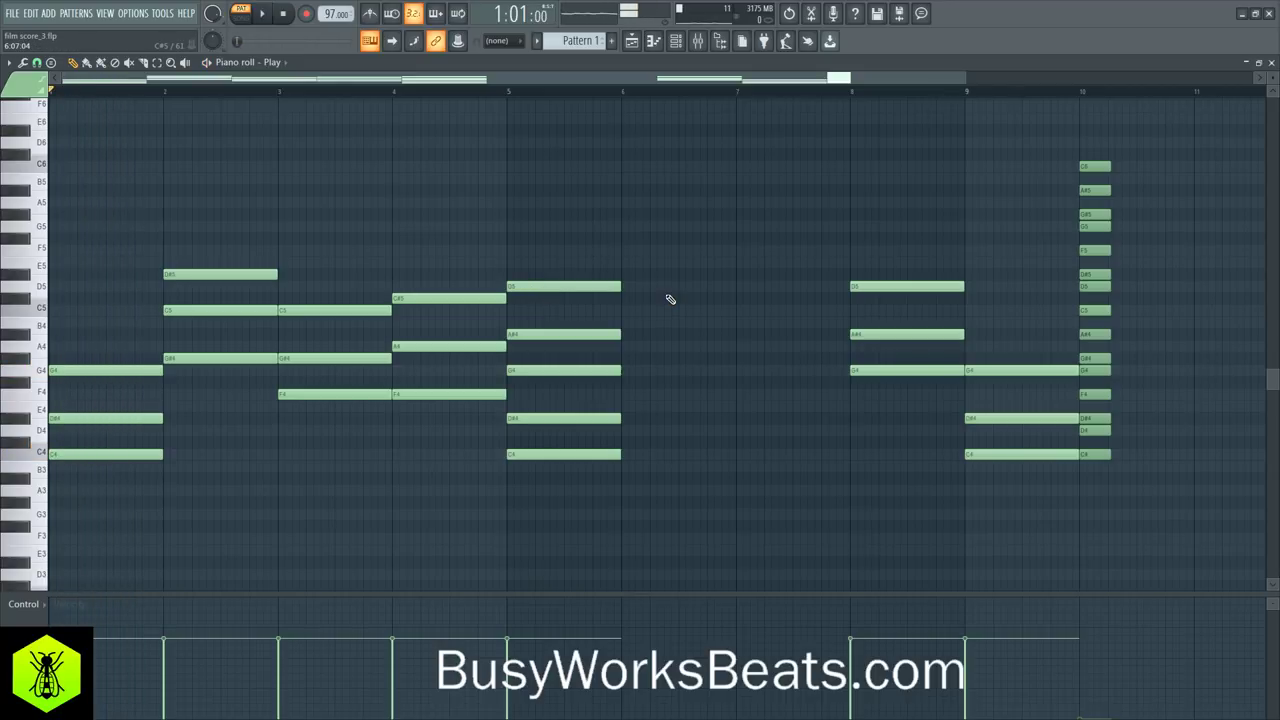
# Duplicate the bar 2 chord of G#4, C5 and D#5 into bar 6 during playback
pyautogui.press('space')
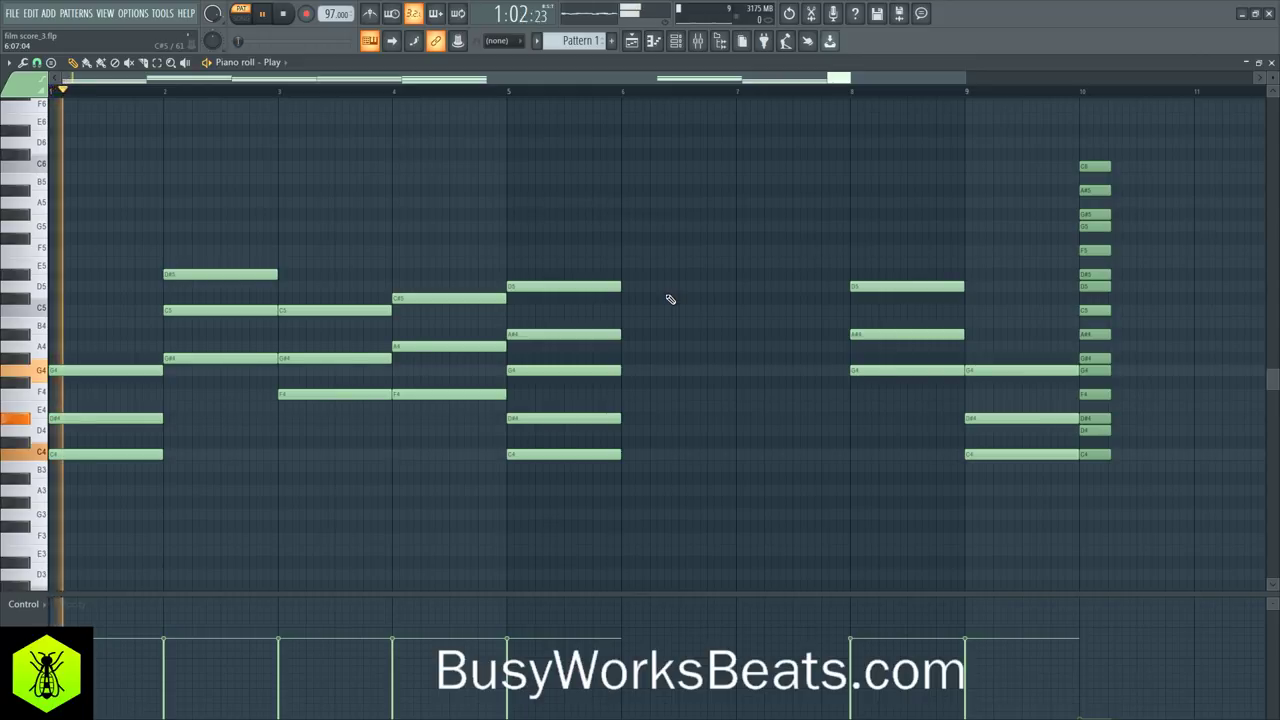
pyautogui.click(600, 287)
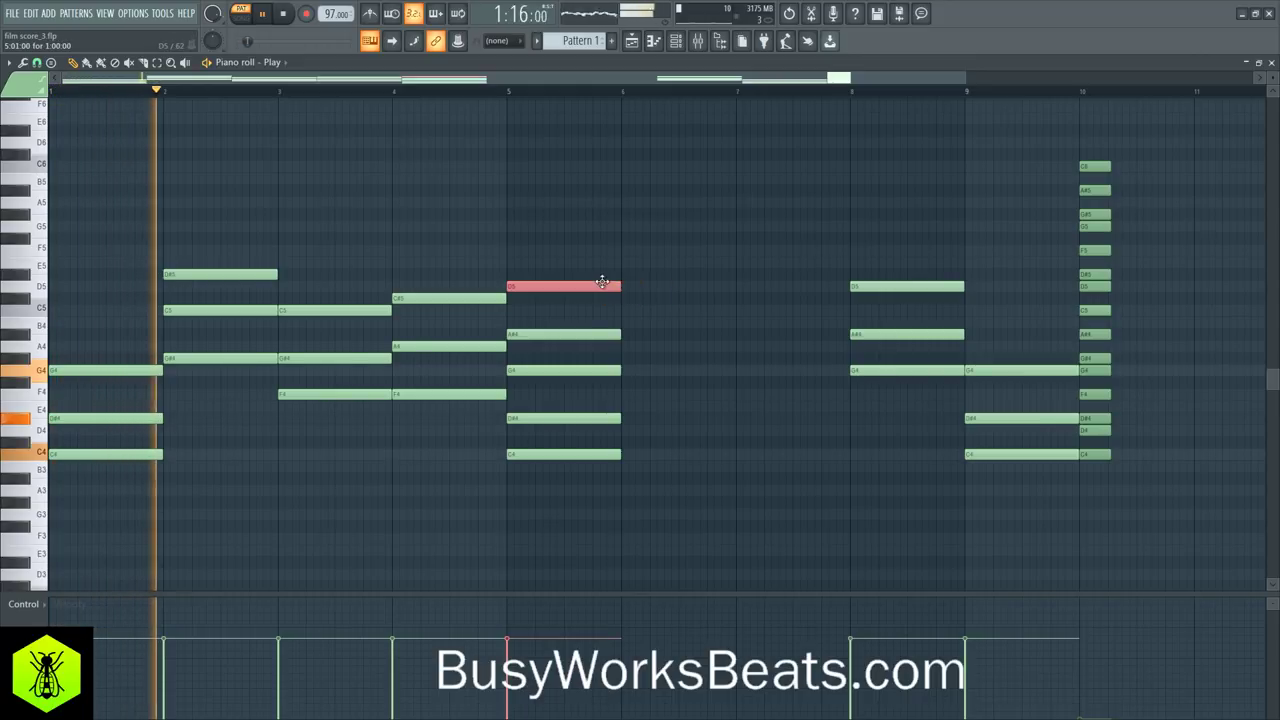
pyautogui.moveTo(226, 247); pyautogui.dragTo(666, 354)
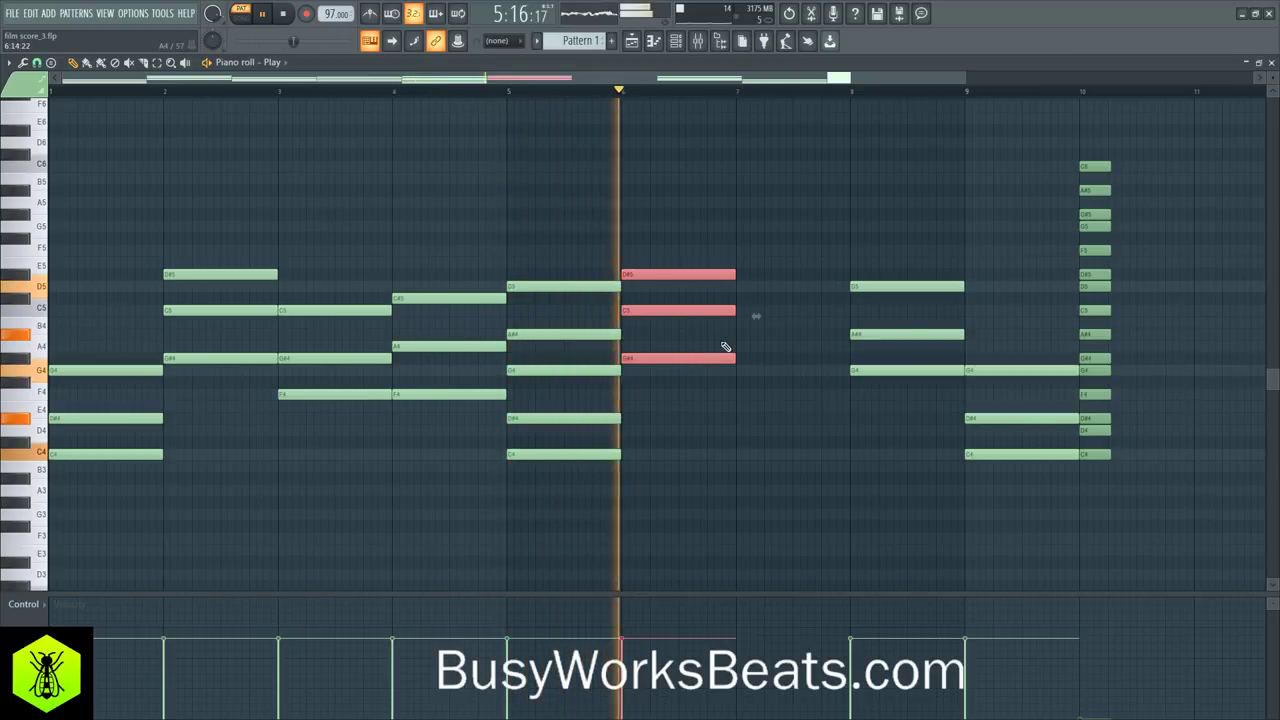
pyautogui.press('space')
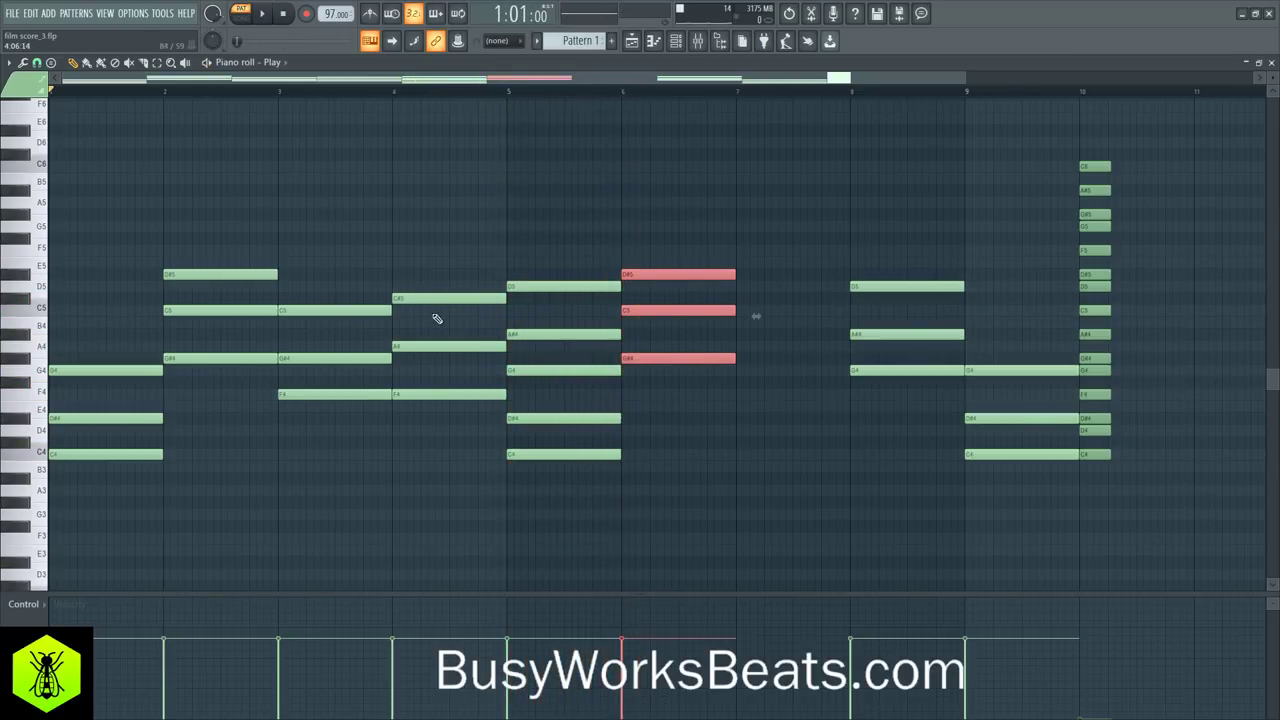
# Review the chords in bars 4 to 6 and check which scale guide notes stack above and below G#4
pyautogui.moveTo(429, 244); pyautogui.dragTo(438, 432)
pyautogui.moveTo(554, 224); pyautogui.dragTo(558, 472)
pyautogui.moveTo(669, 229); pyautogui.dragTo(687, 363)
pyautogui.click(666, 255)
pyautogui.moveTo(669, 254); pyautogui.dragTo(694, 366)
pyautogui.click(694, 366)
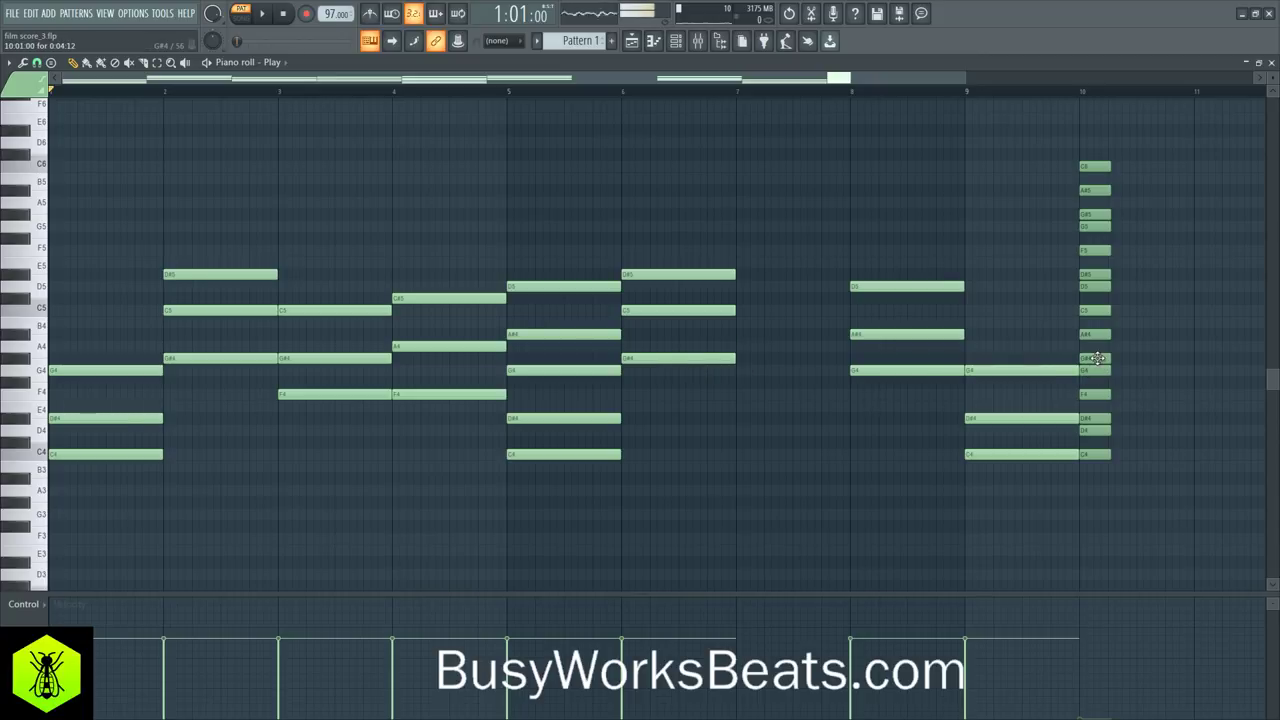
pyautogui.keyDown('ctrl'); pyautogui.click(1096, 358); pyautogui.keyUp('ctrl')
pyautogui.click(1100, 314)
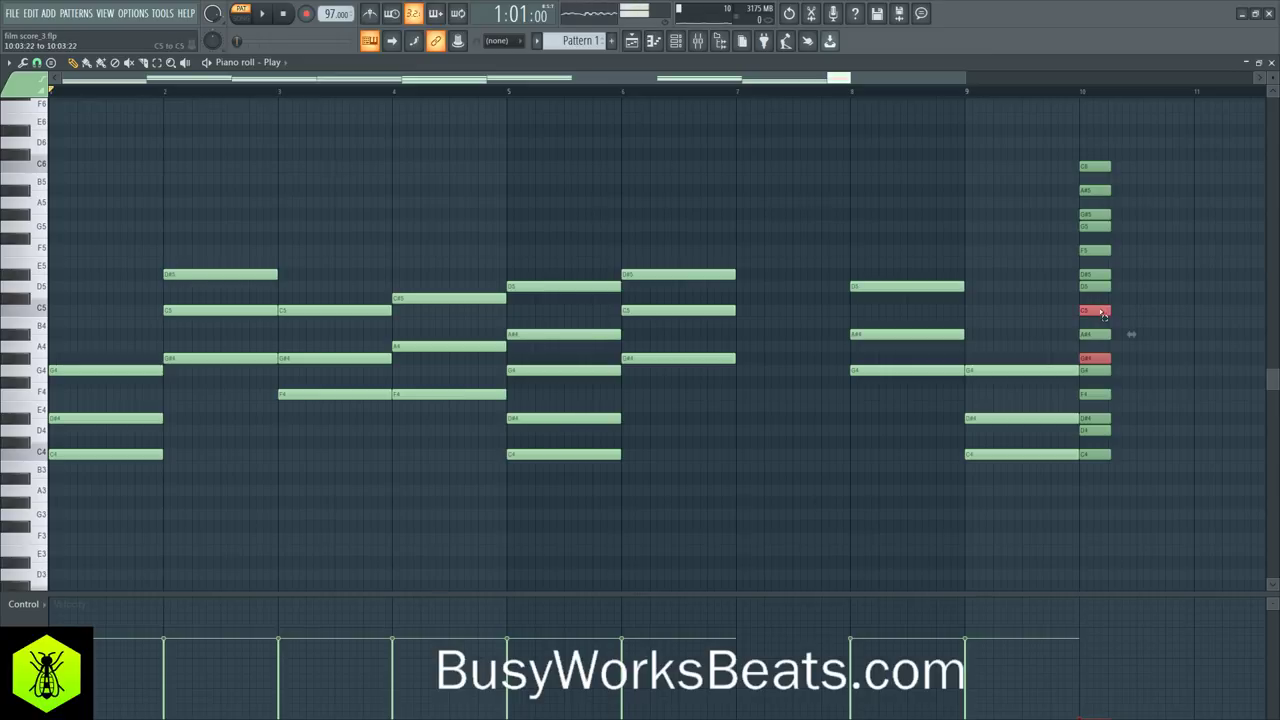
pyautogui.click(1095, 274)
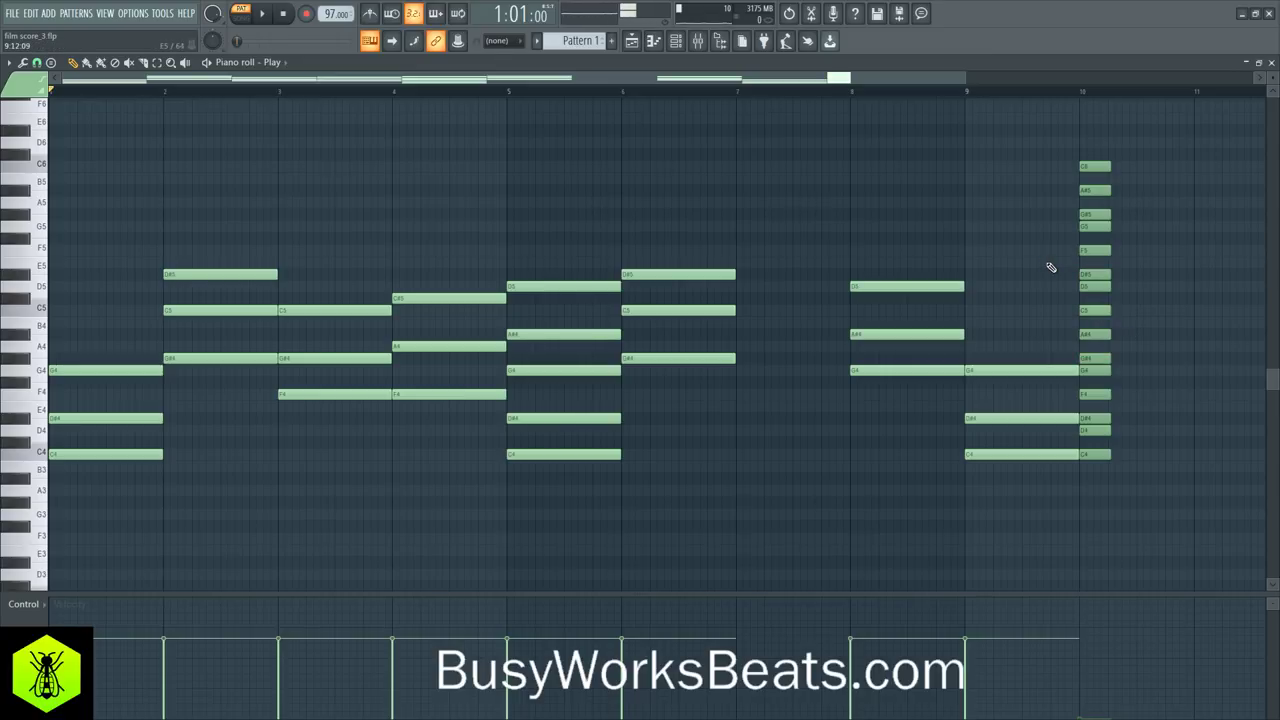
pyautogui.click(1108, 357)
pyautogui.keyDown('ctrl'); pyautogui.click(1103, 393); pyautogui.keyUp('ctrl')
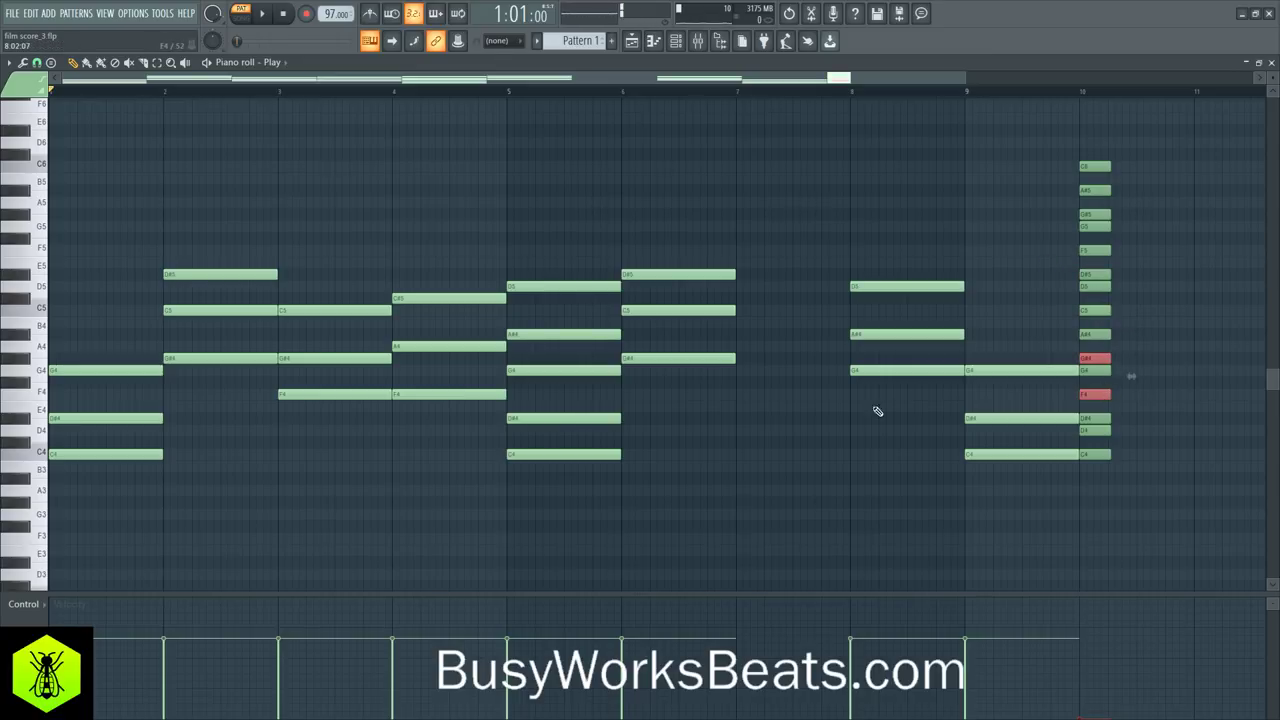
# Extend the bar 6 chord downward with one-bar F4 and D4 notes and start playback
pyautogui.moveTo(710, 401); pyautogui.dragTo(640, 400)
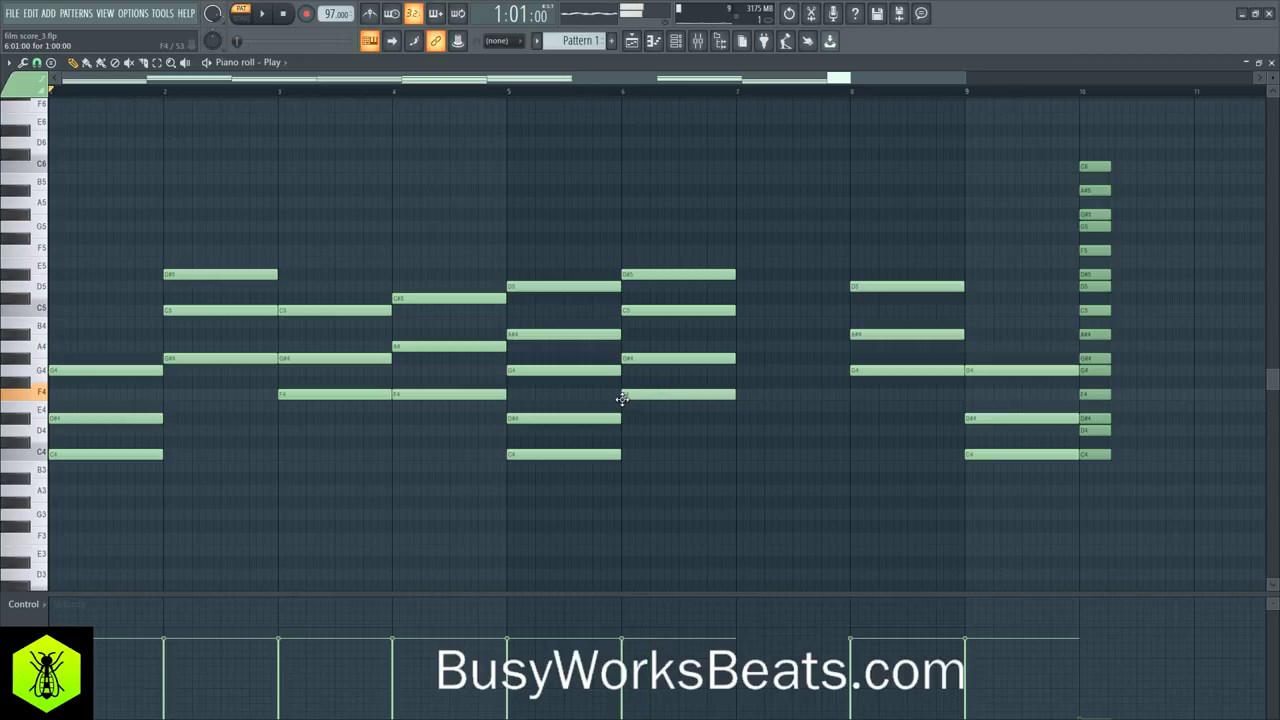
pyautogui.moveTo(670, 448); pyautogui.dragTo(636, 425)
pyautogui.press('space')
pyautogui.moveTo(628, 421); pyautogui.dragTo(623, 423)
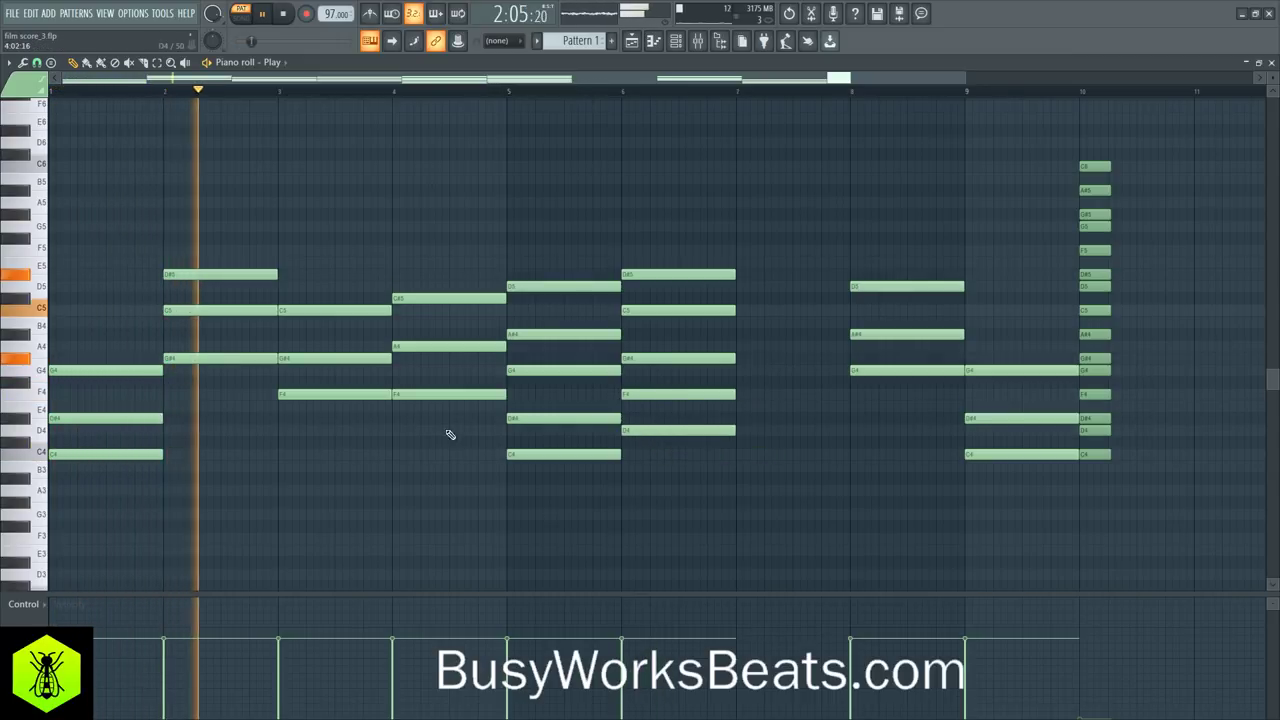
# Duplicate the bar 3 chord of F4, G#4 and C5 into bar 7 and add a one-bar D4 note beneath it
pyautogui.moveTo(337, 431); pyautogui.dragTo(772, 312)
pyautogui.click(814, 437)
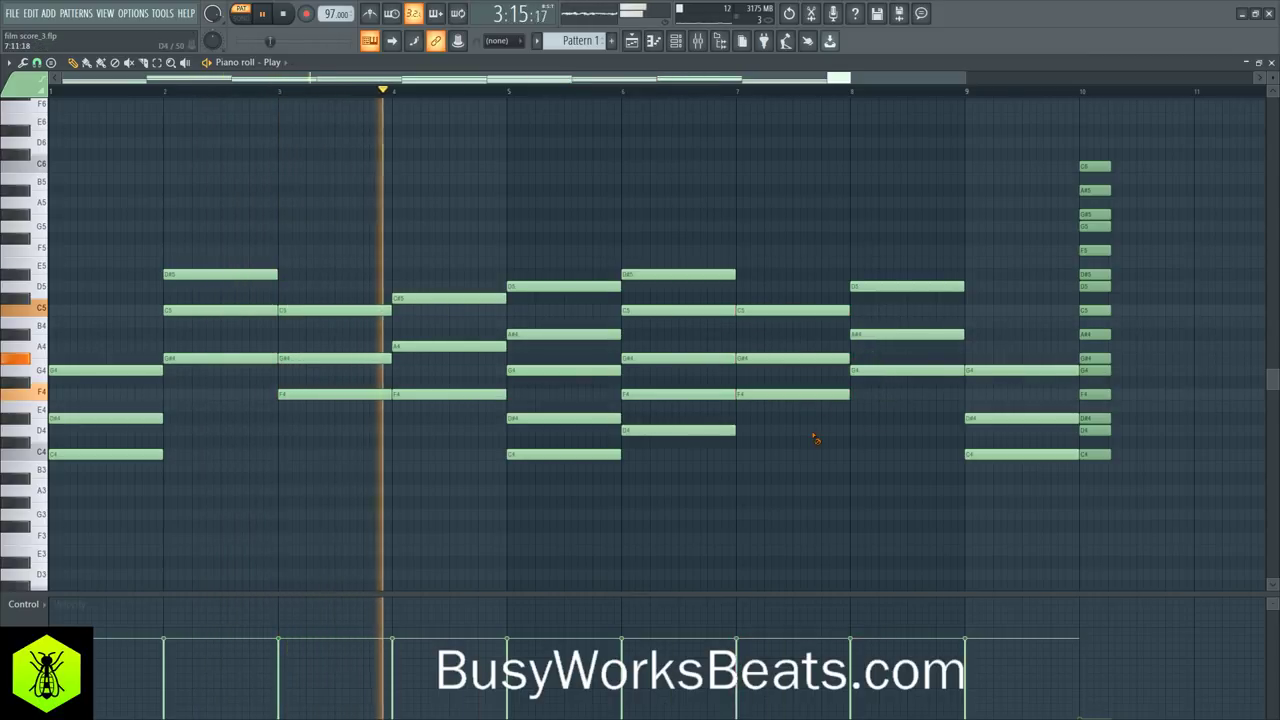
pyautogui.moveTo(763, 429); pyautogui.dragTo(749, 430)
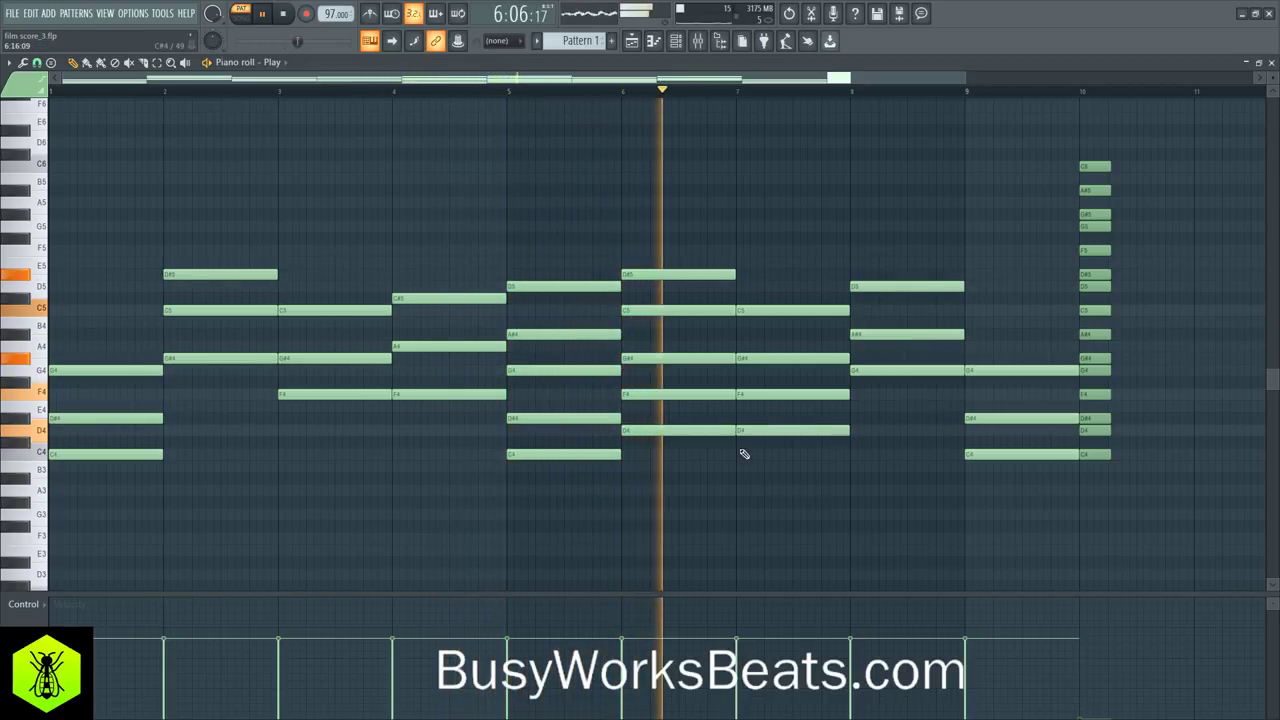
# Stop playback and raise the G#4 note in the bar 6 chord by one semitone to A4
pyautogui.press('space')
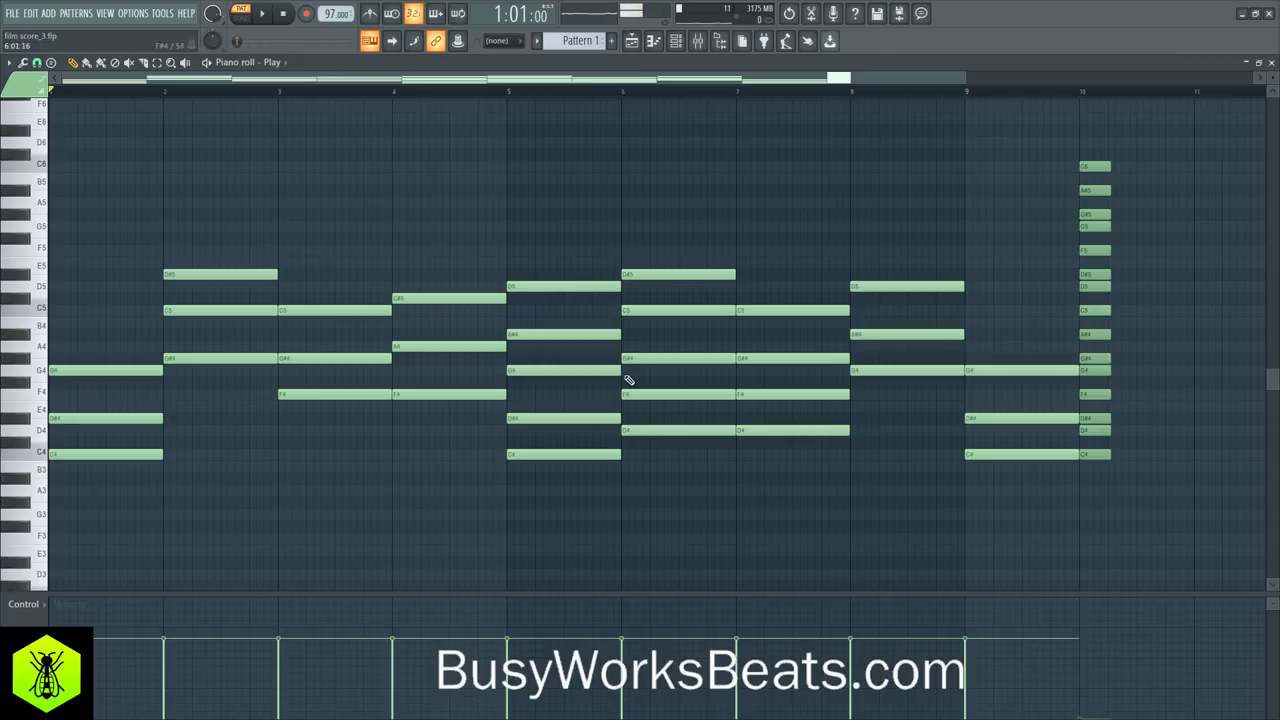
pyautogui.moveTo(656, 266); pyautogui.dragTo(696, 512)
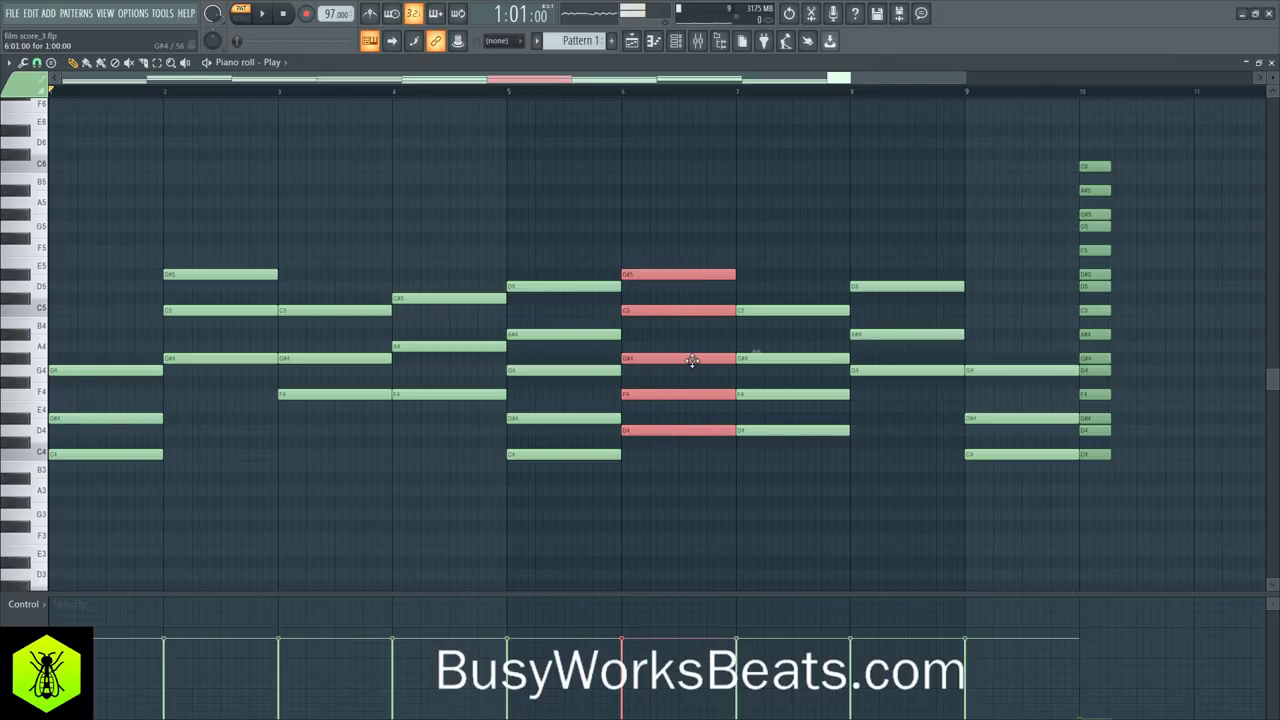
pyautogui.click(707, 473)
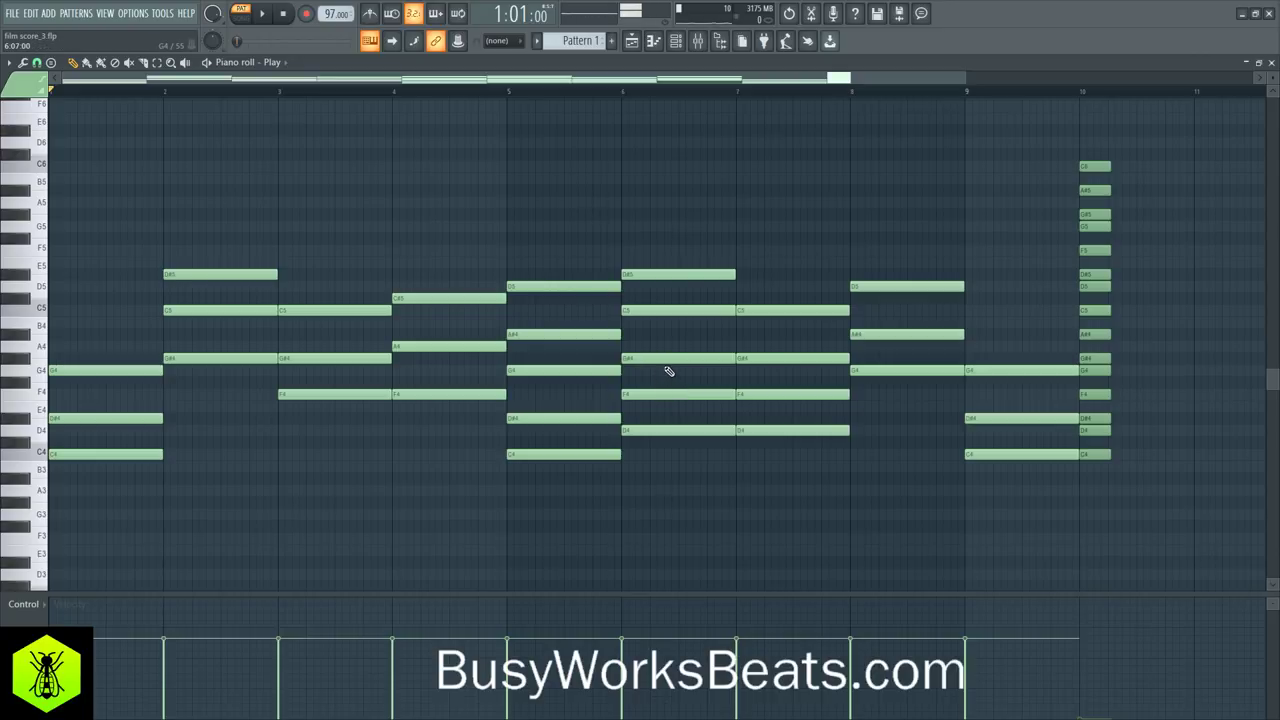
pyautogui.moveTo(664, 354); pyautogui.dragTo(668, 440)
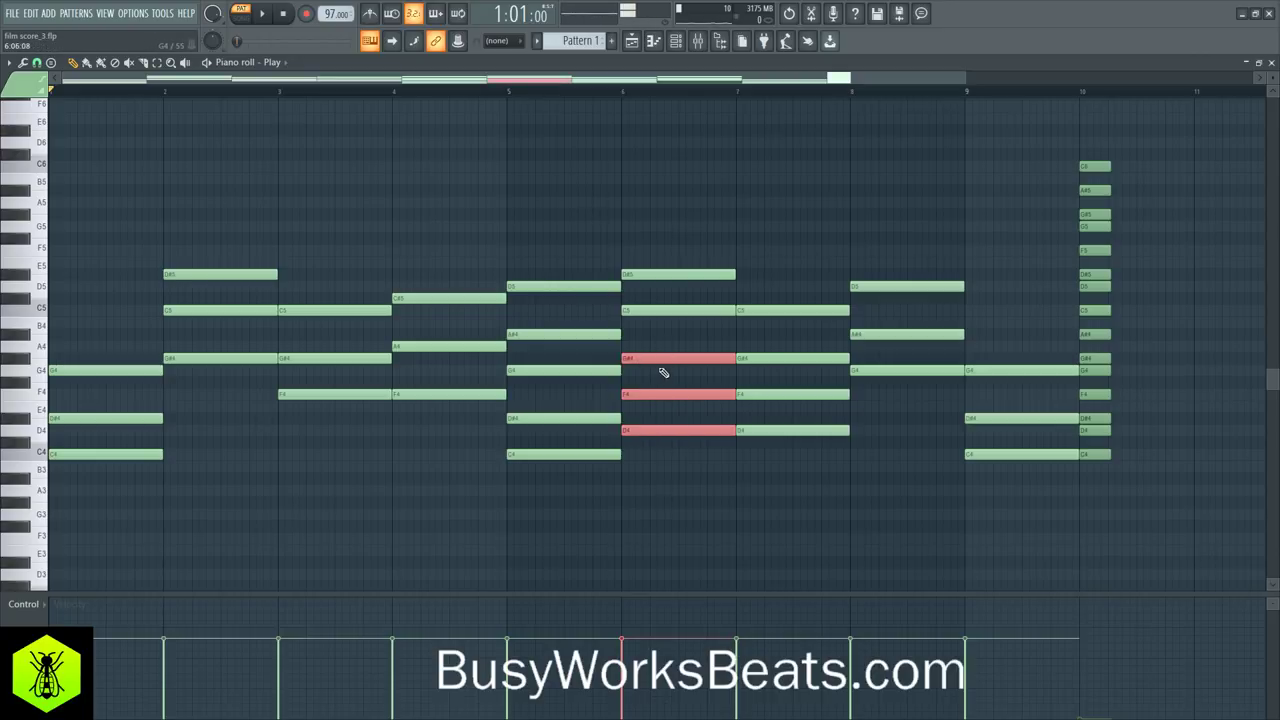
pyautogui.moveTo(660, 354); pyautogui.dragTo(676, 440)
pyautogui.click(661, 357)
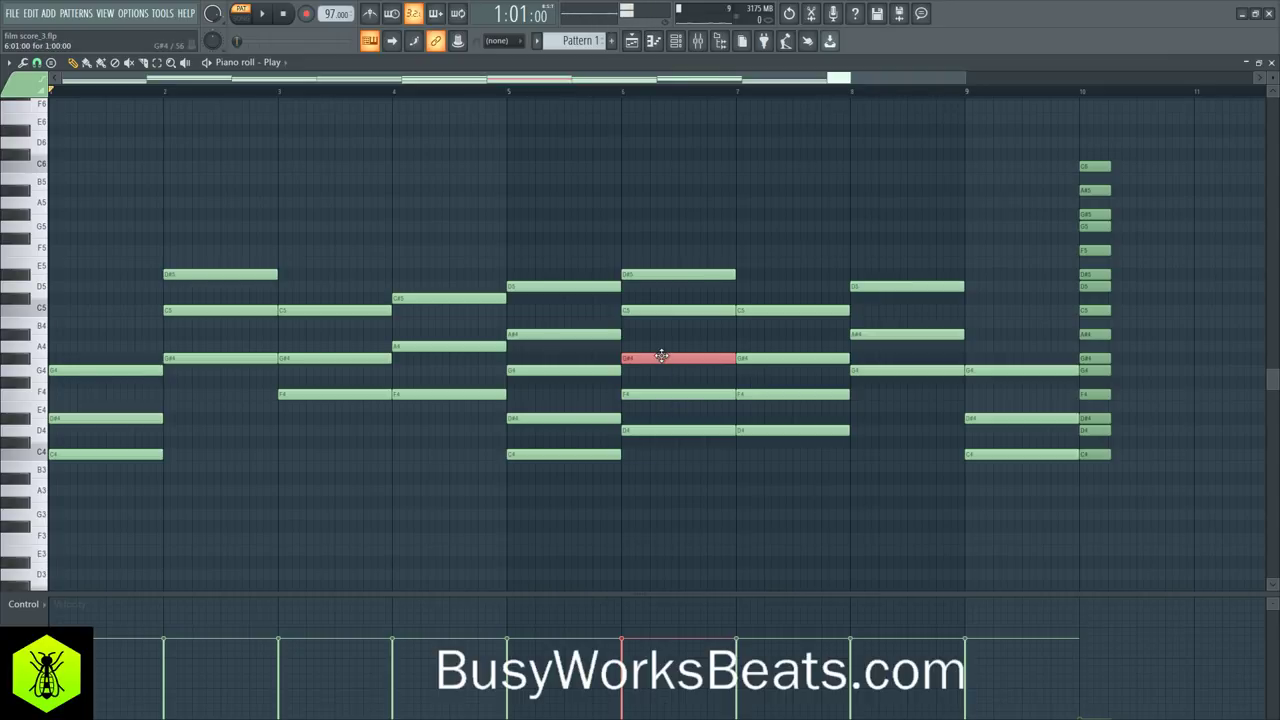
pyautogui.hotkey('shift', 'Up')
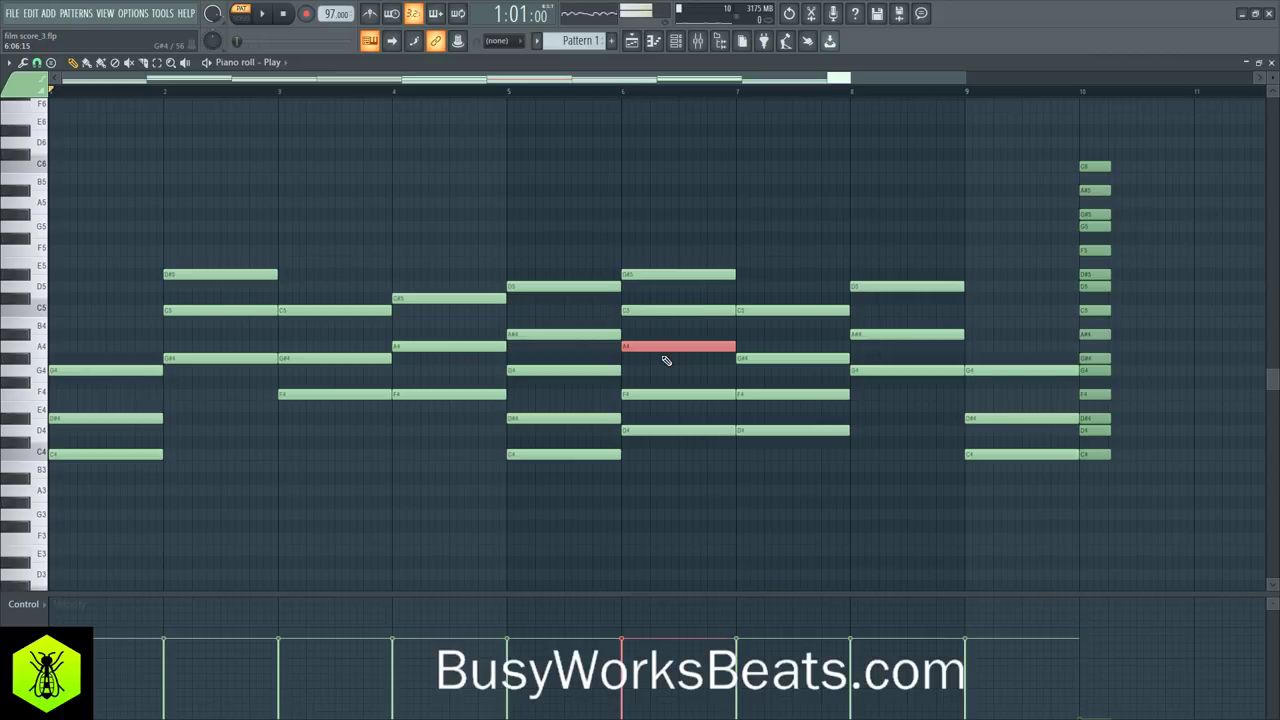
# Raise the top note of the bar 6 chord from D#5 to E5 and play the progression through bar 6
pyautogui.click(664, 273)
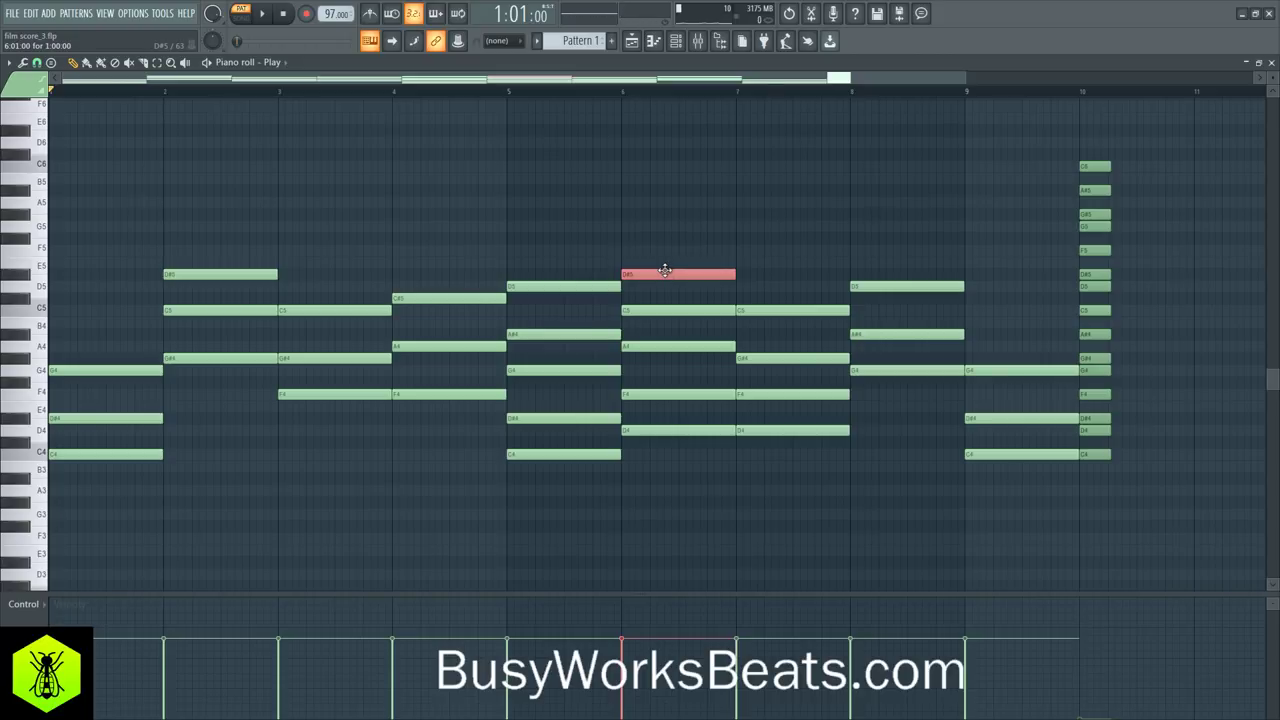
pyautogui.hotkey('shift', 'Up')
pyautogui.press('space')
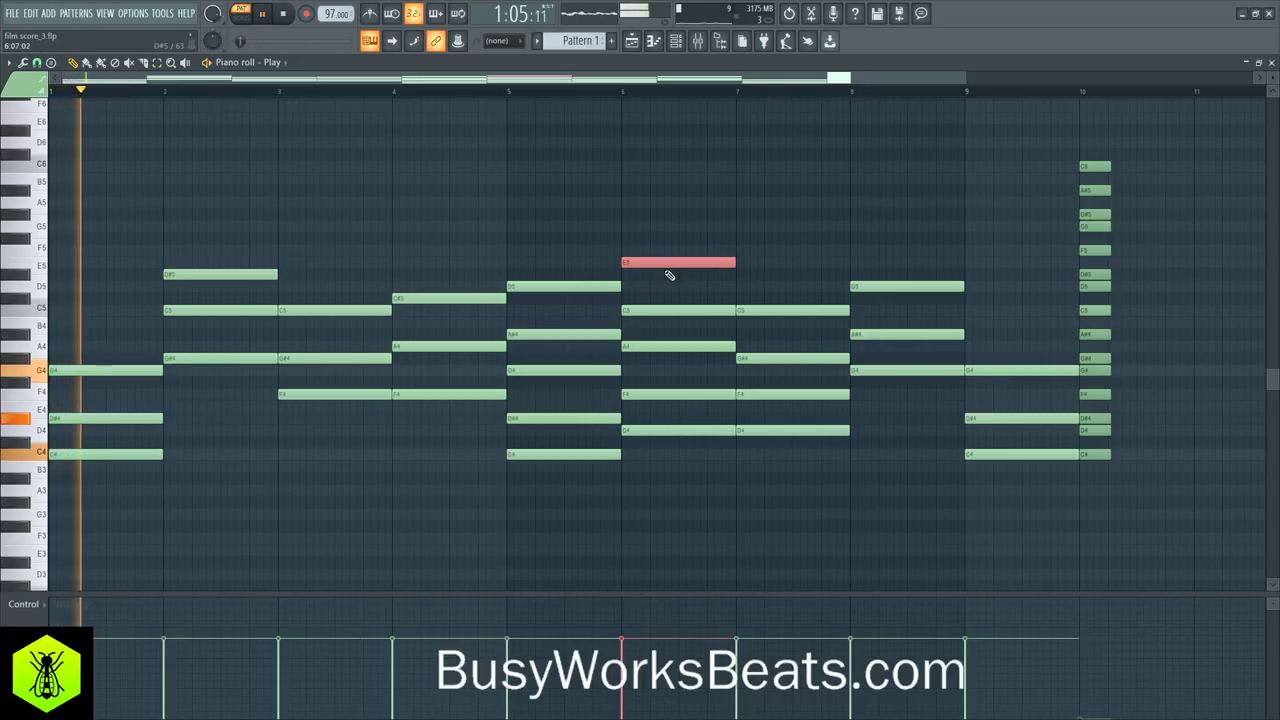
pyautogui.press('space')
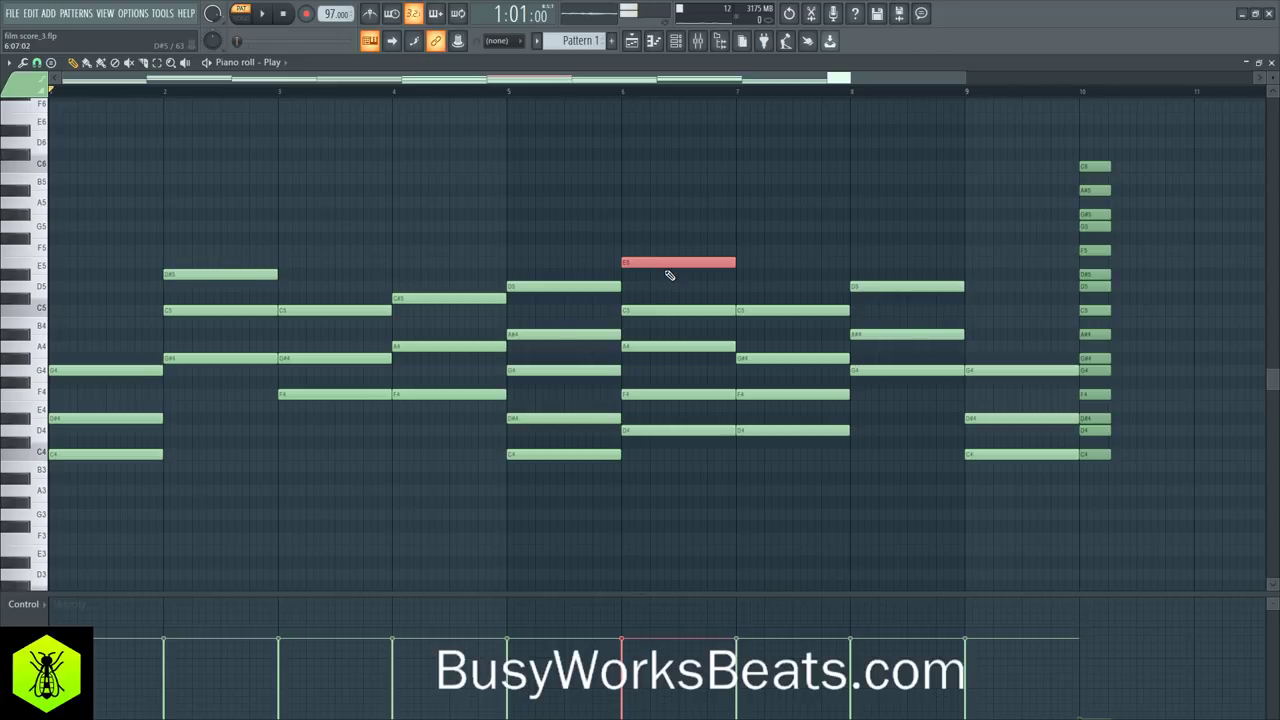
pyautogui.press('space')
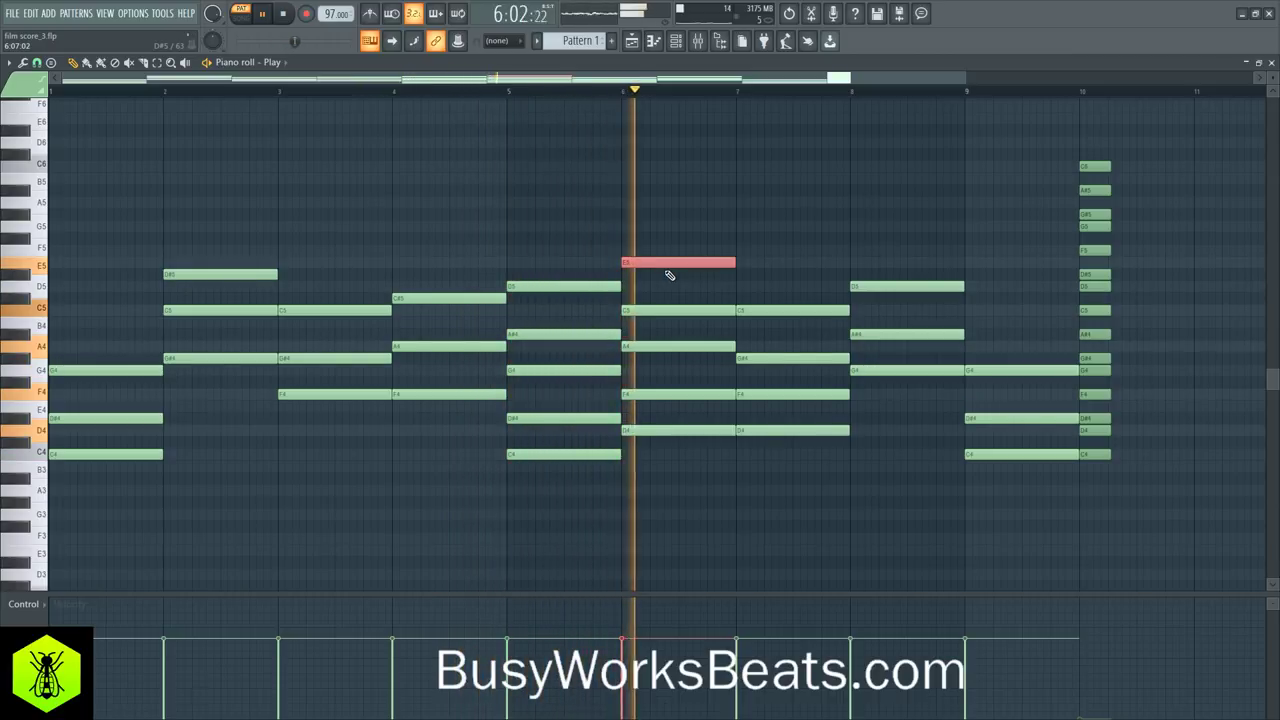
pyautogui.click(740, 286)
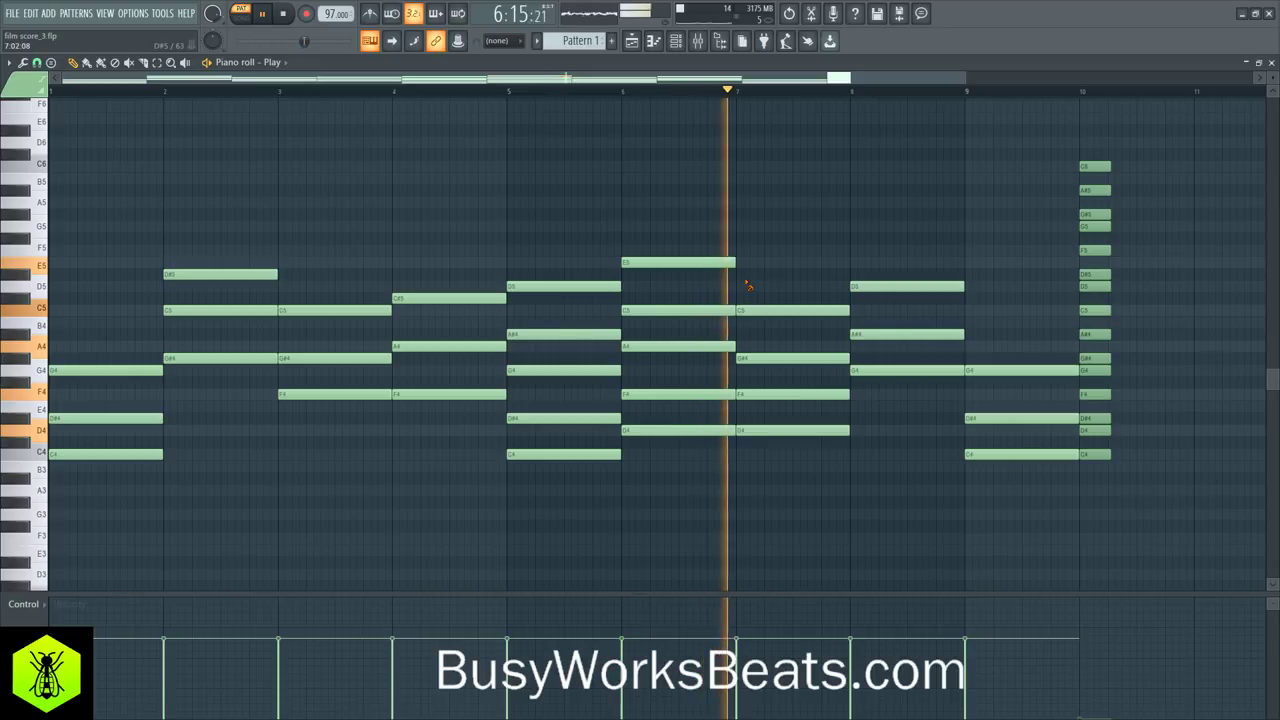
pyautogui.press('space')
# Replace the bar 7 chord with a single one-bar D#5 note by adding the new note and deleting the old ones
pyautogui.click(738, 287)
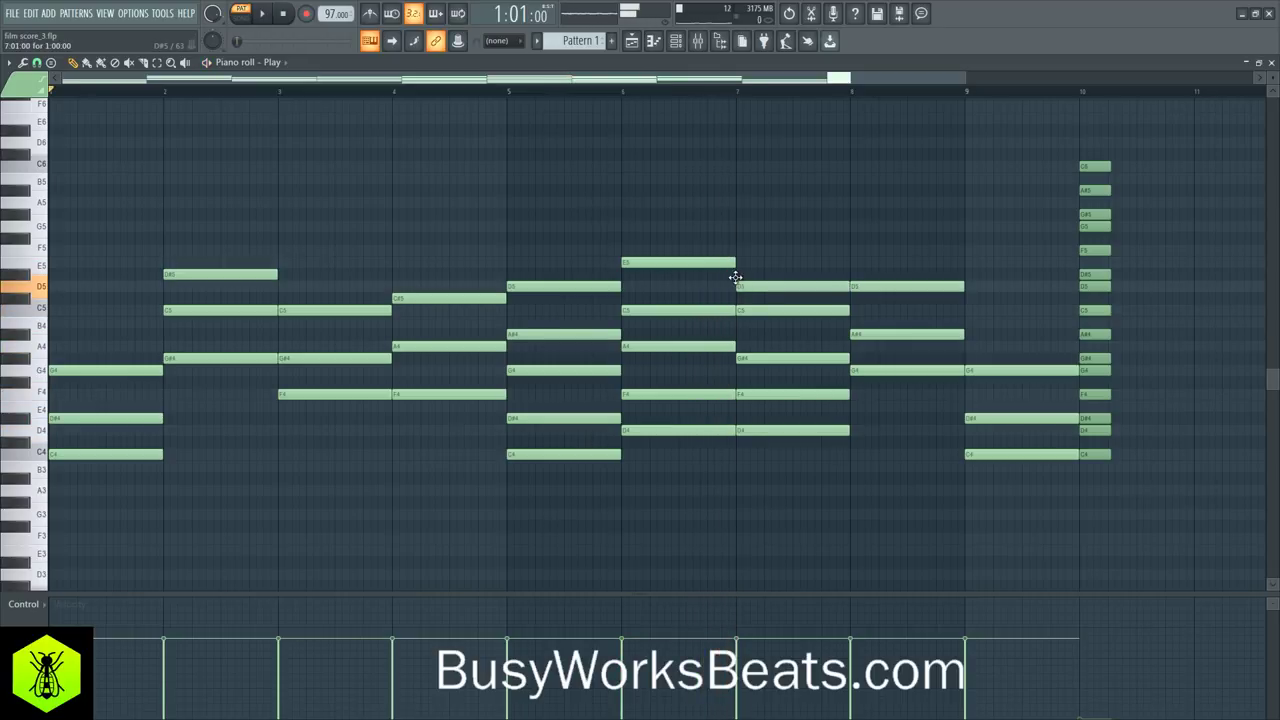
pyautogui.moveTo(736, 277); pyautogui.dragTo(736, 268)
pyautogui.moveTo(779, 305); pyautogui.dragTo(814, 487)
pyautogui.press('Delete')
# Build the bar 7 chord from the scale guide by adding one-bar C5, G#4 and F4 notes beneath D#5, all aligned to the bar start
pyautogui.click(1082, 272)
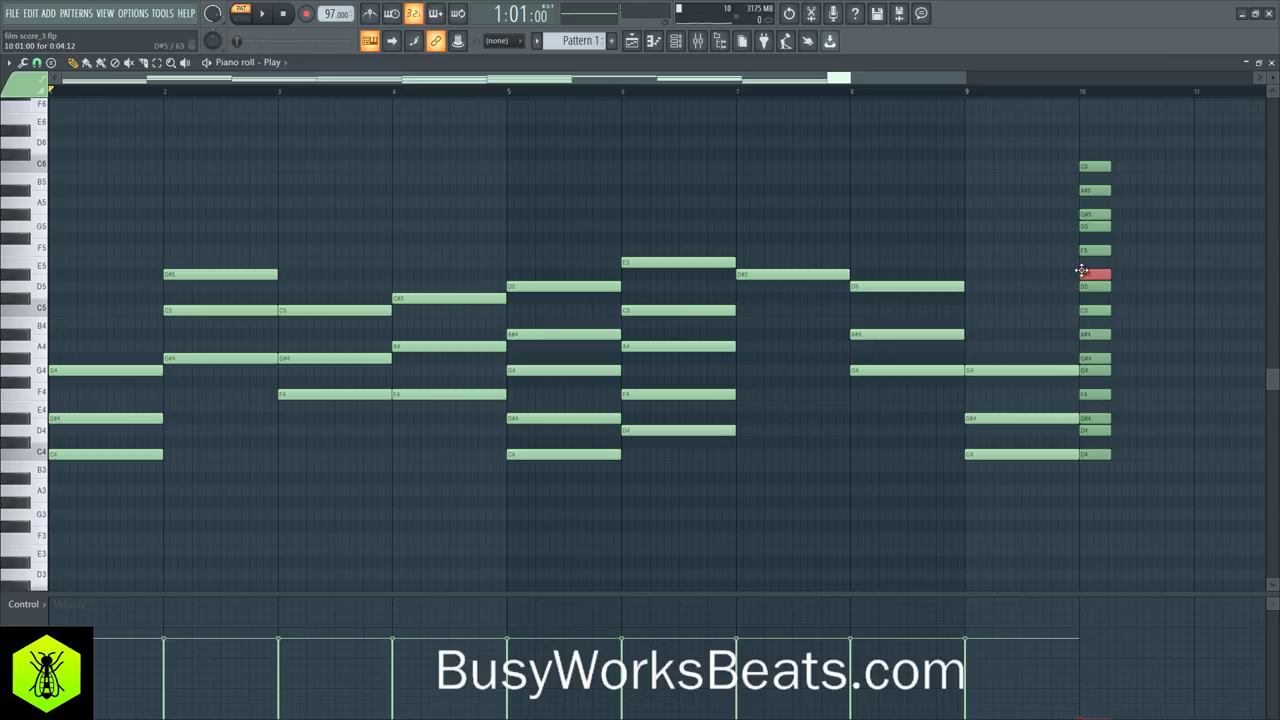
pyautogui.click(1097, 310)
pyautogui.click(1097, 357)
pyautogui.click(1095, 394)
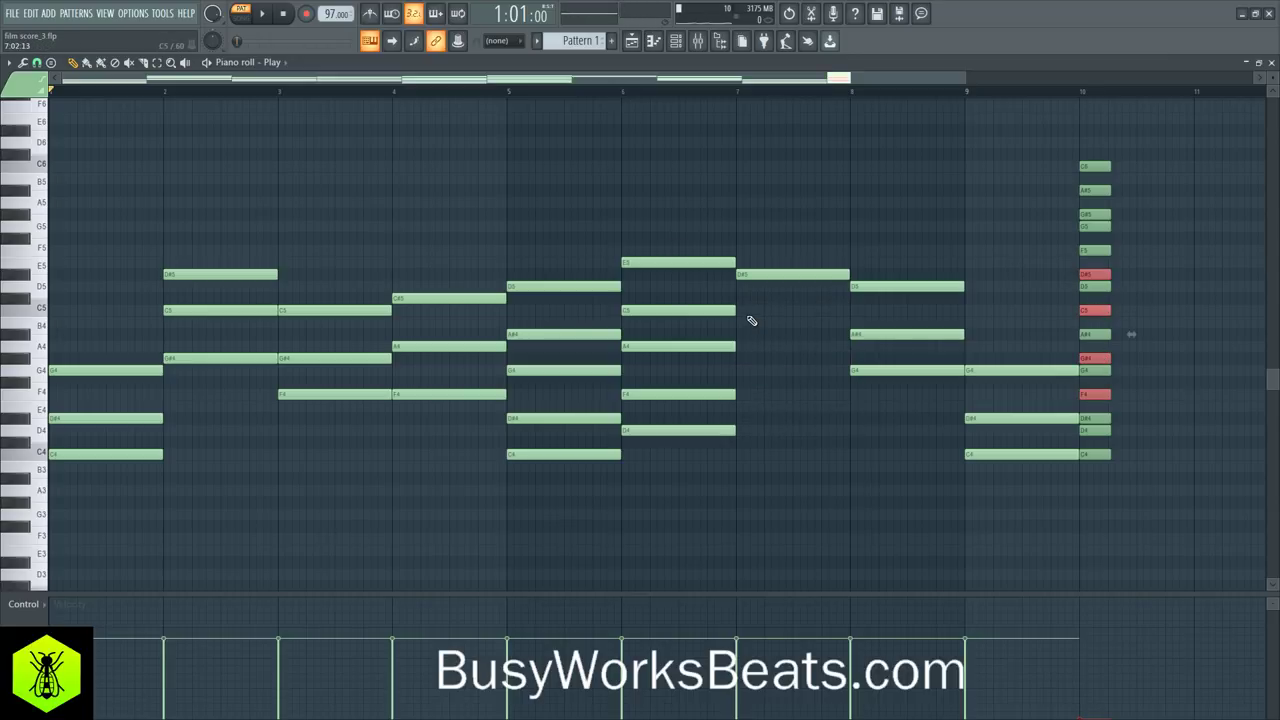
pyautogui.click(743, 311)
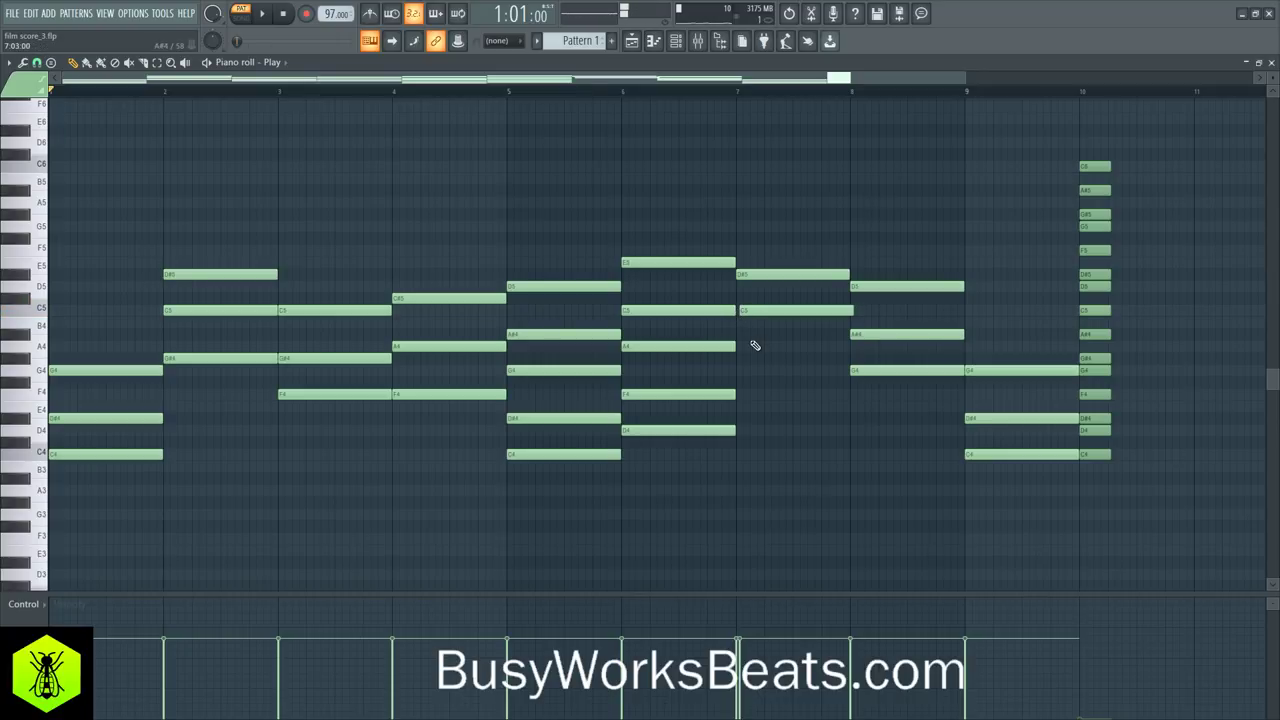
pyautogui.moveTo(750, 355); pyautogui.dragTo(736, 416)
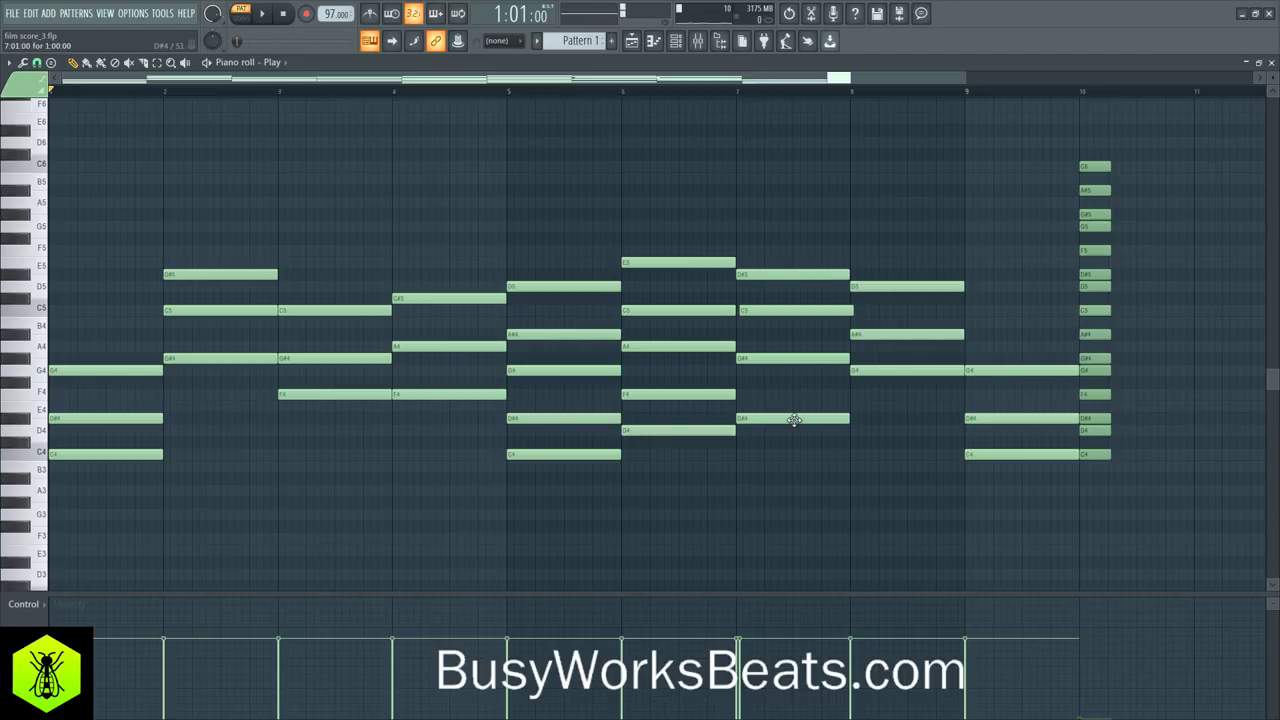
pyautogui.moveTo(791, 417); pyautogui.dragTo(791, 394)
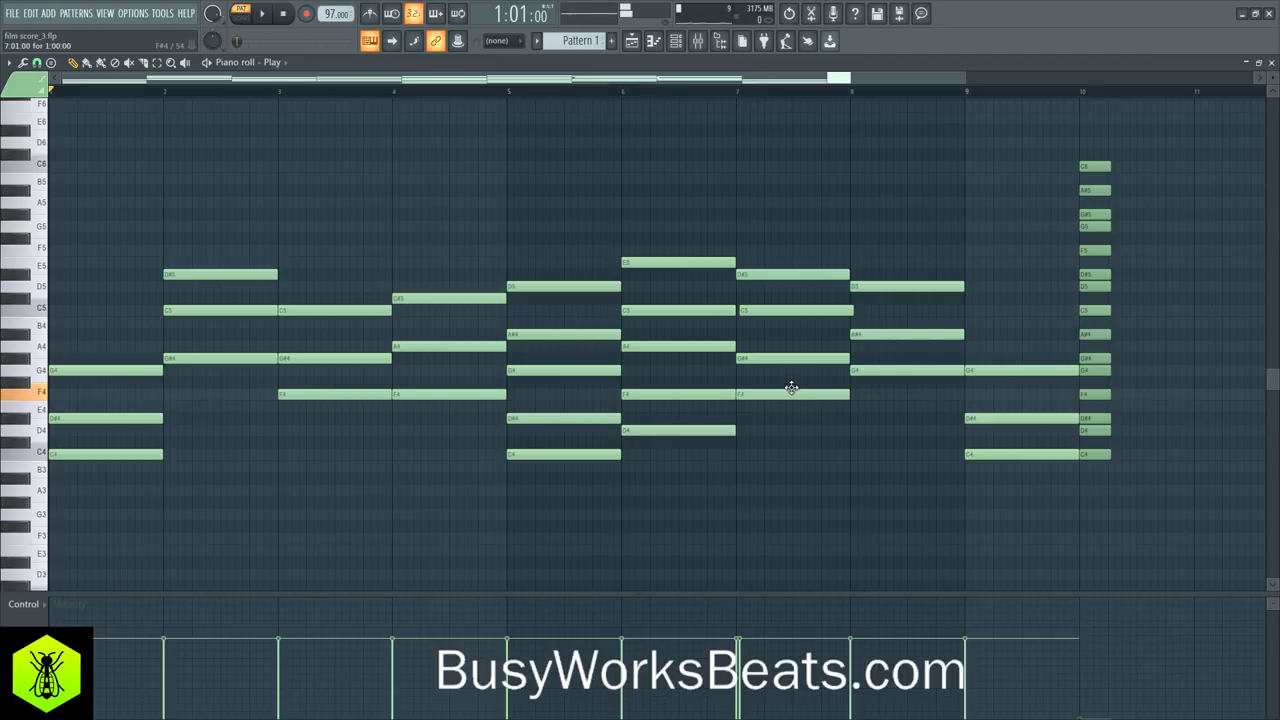
pyautogui.press('space')
pyautogui.click(786, 323)
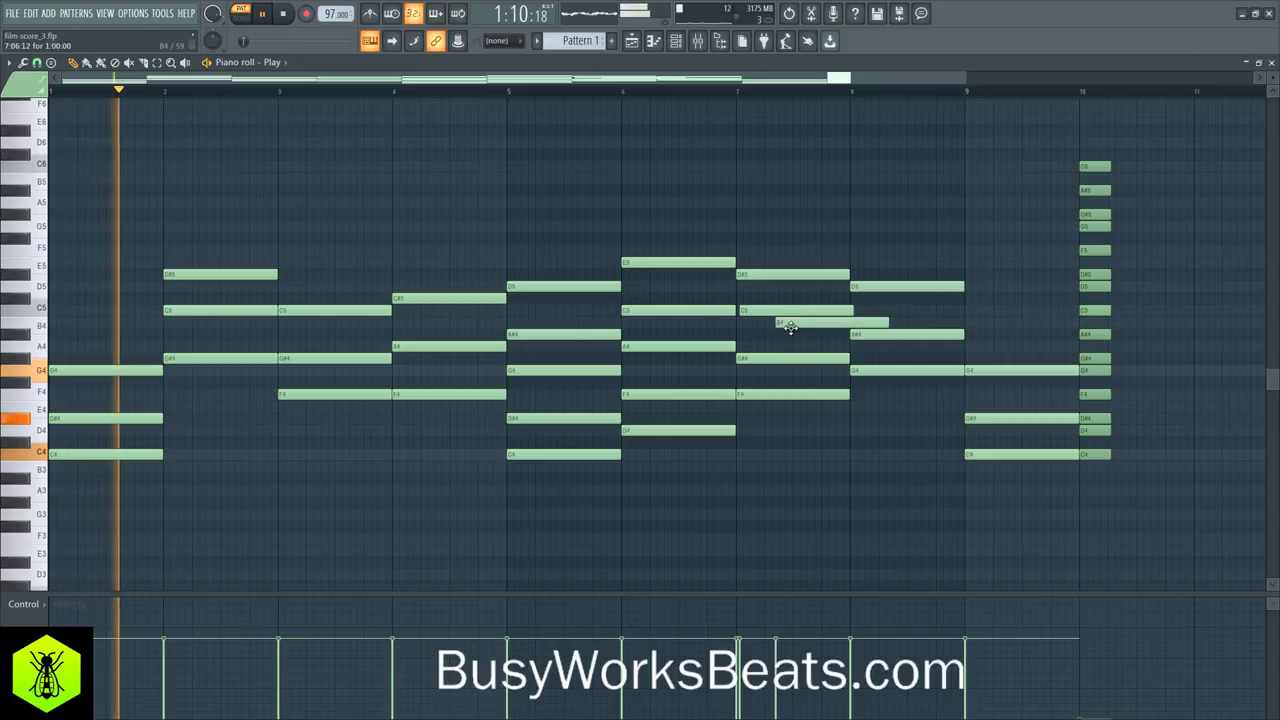
pyautogui.rightClick(790, 323)
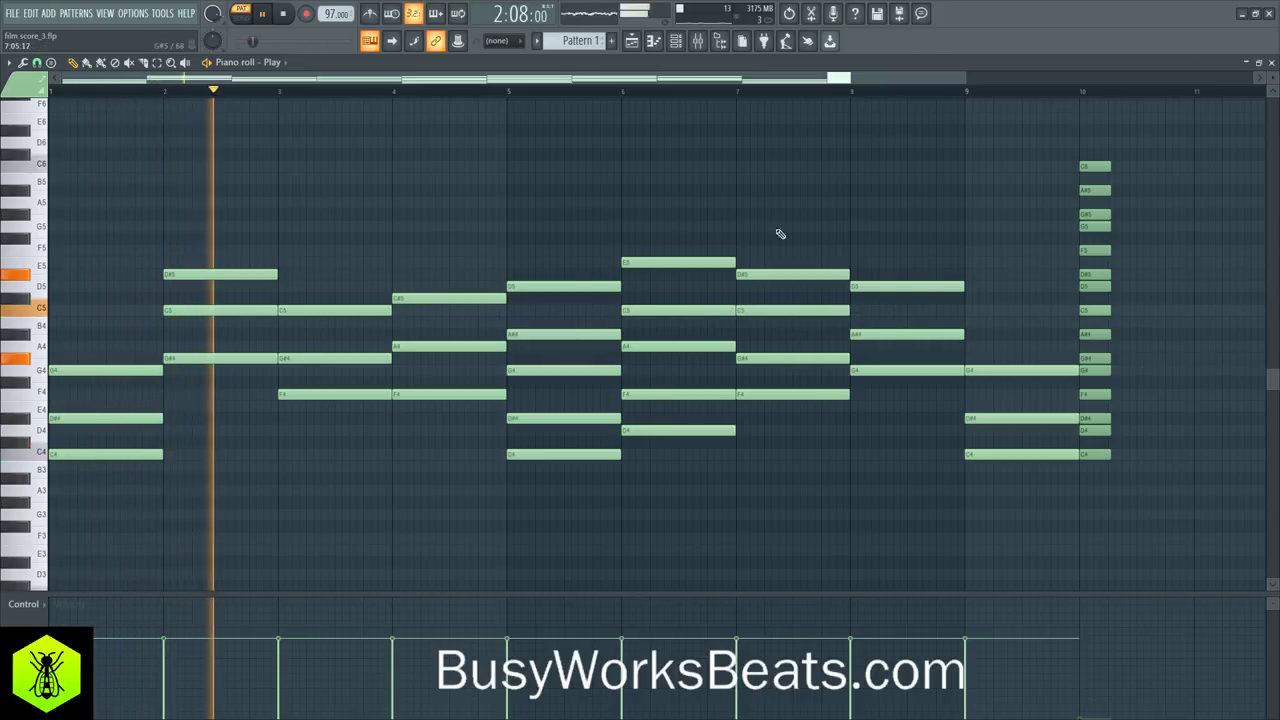
# Play the progression from just before bar 5 into bar 9, selecting the bar 8 chord of G4, A#4 and D5
pyautogui.click(494, 91)
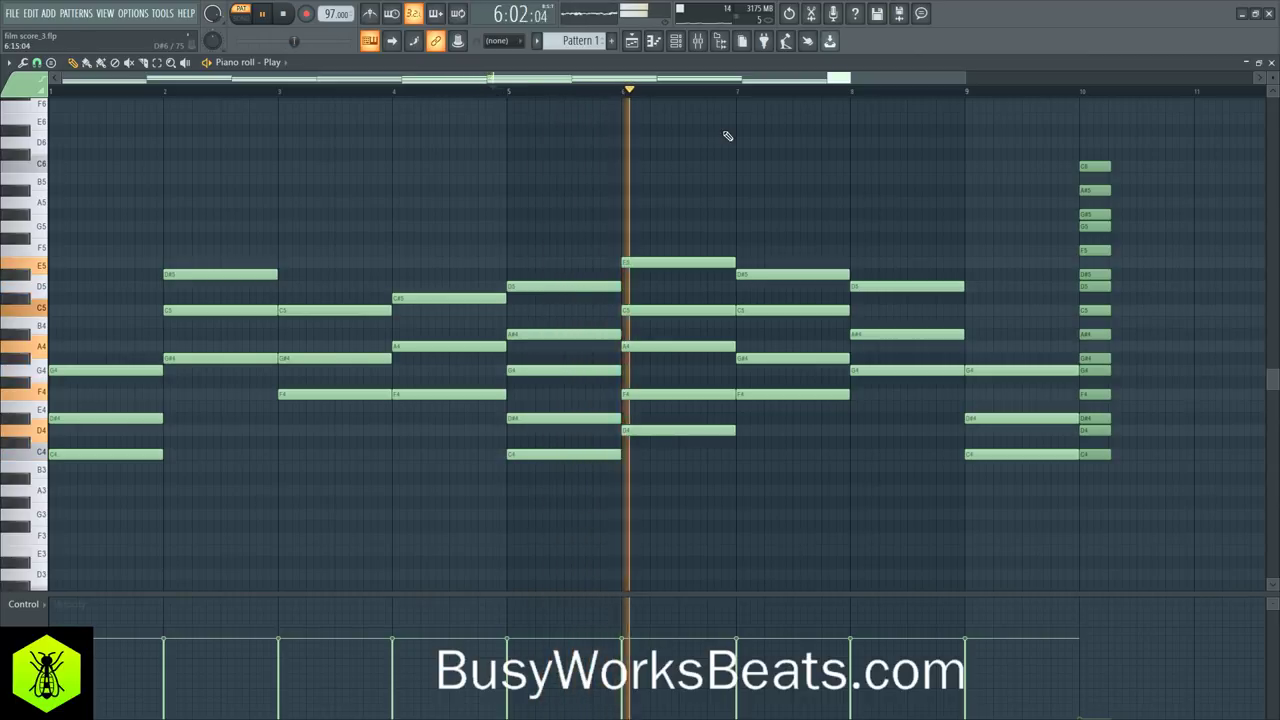
pyautogui.scroll(-1, 712, 98)
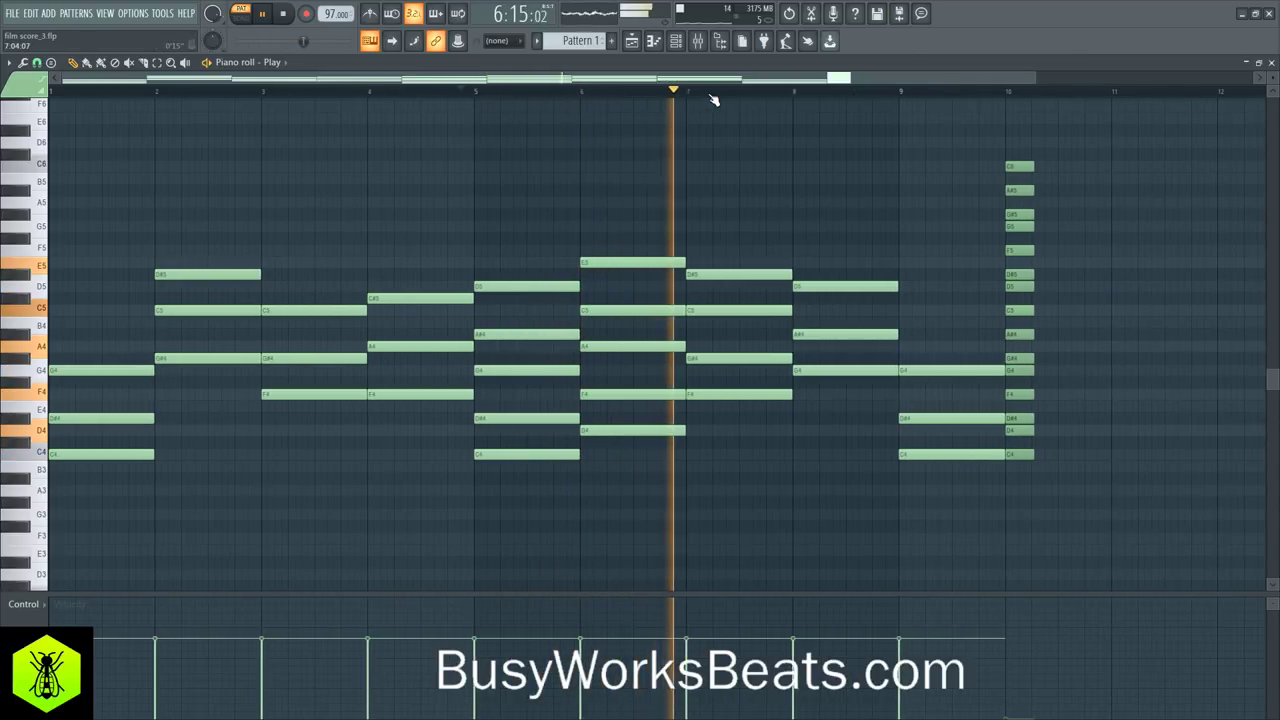
pyautogui.moveTo(836, 248); pyautogui.dragTo(857, 384)
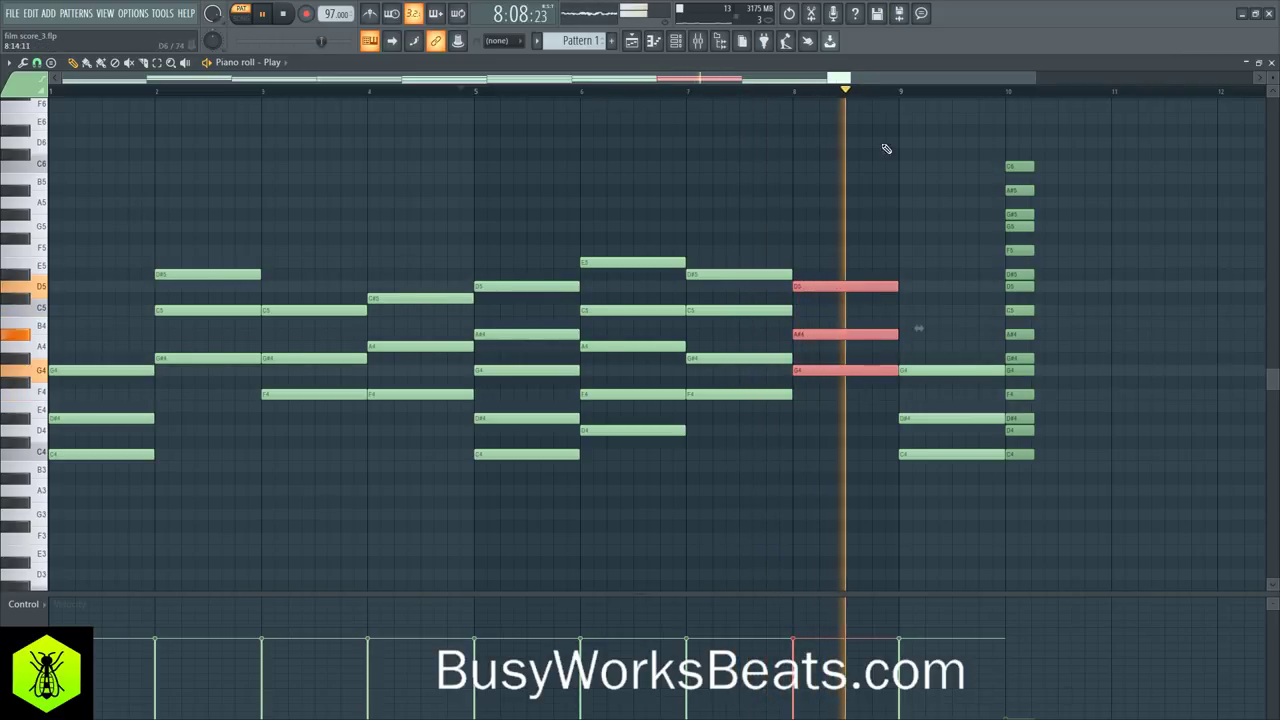
pyautogui.scroll(-1, 938, 97)
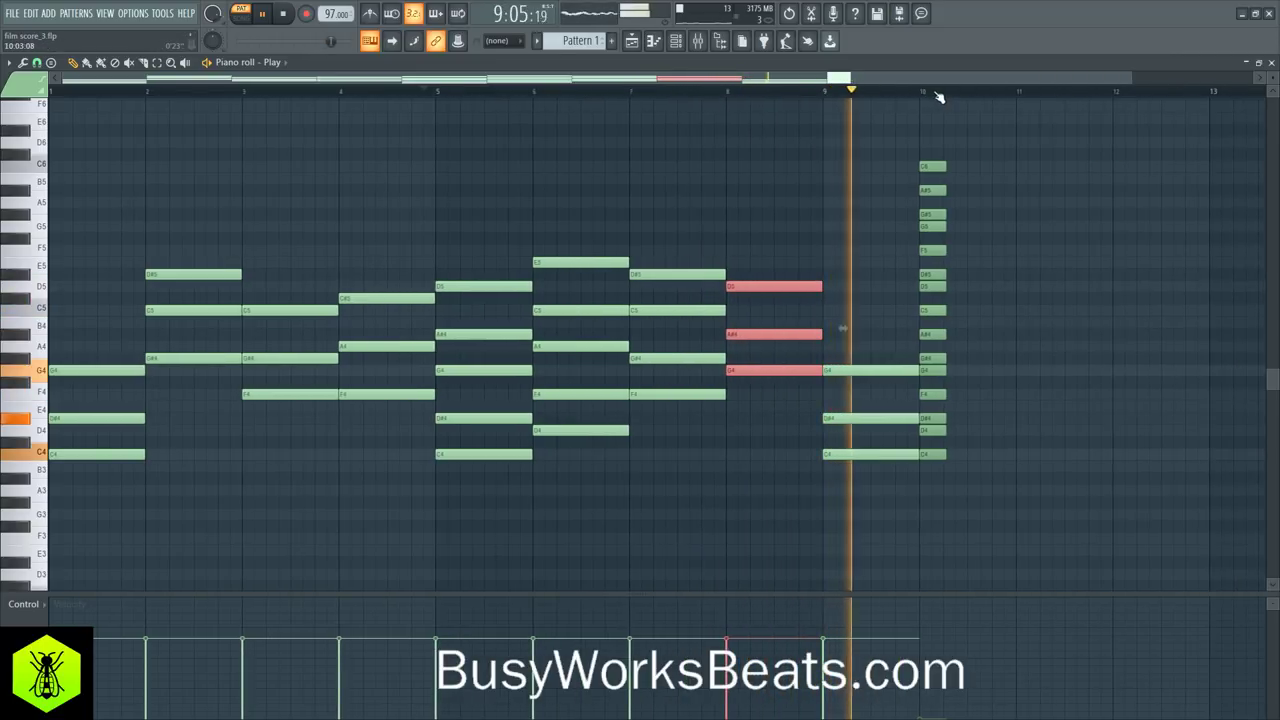
pyautogui.press('space')
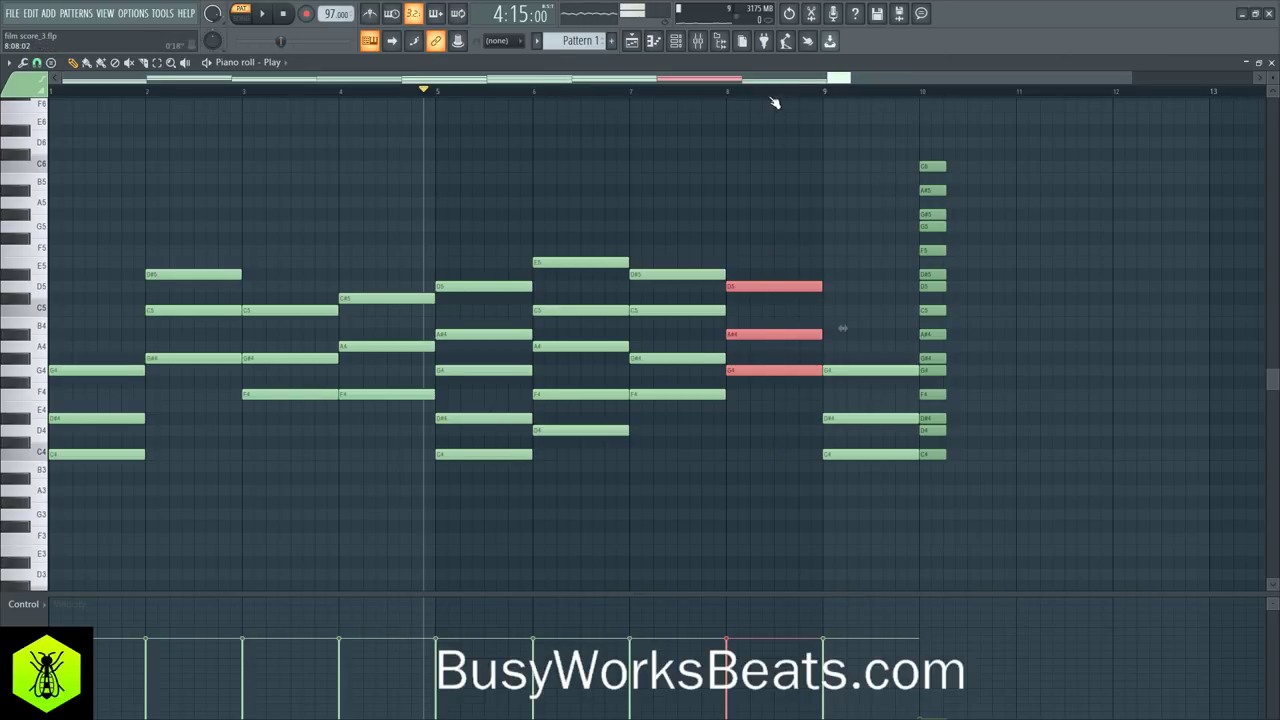
# Try a one-bar G#4 note inside the bar 8 chord and play from bar 7 to hear it
pyautogui.scroll(2, 774, 102)
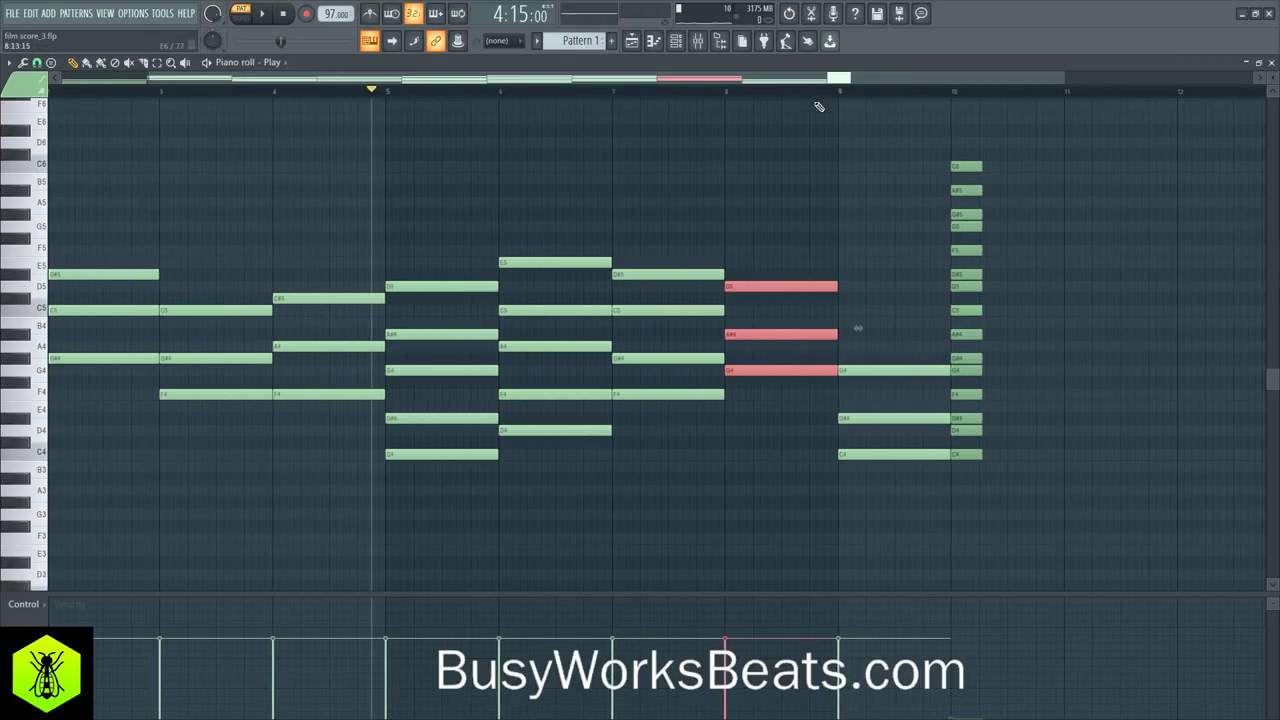
pyautogui.scroll(3, 822, 100)
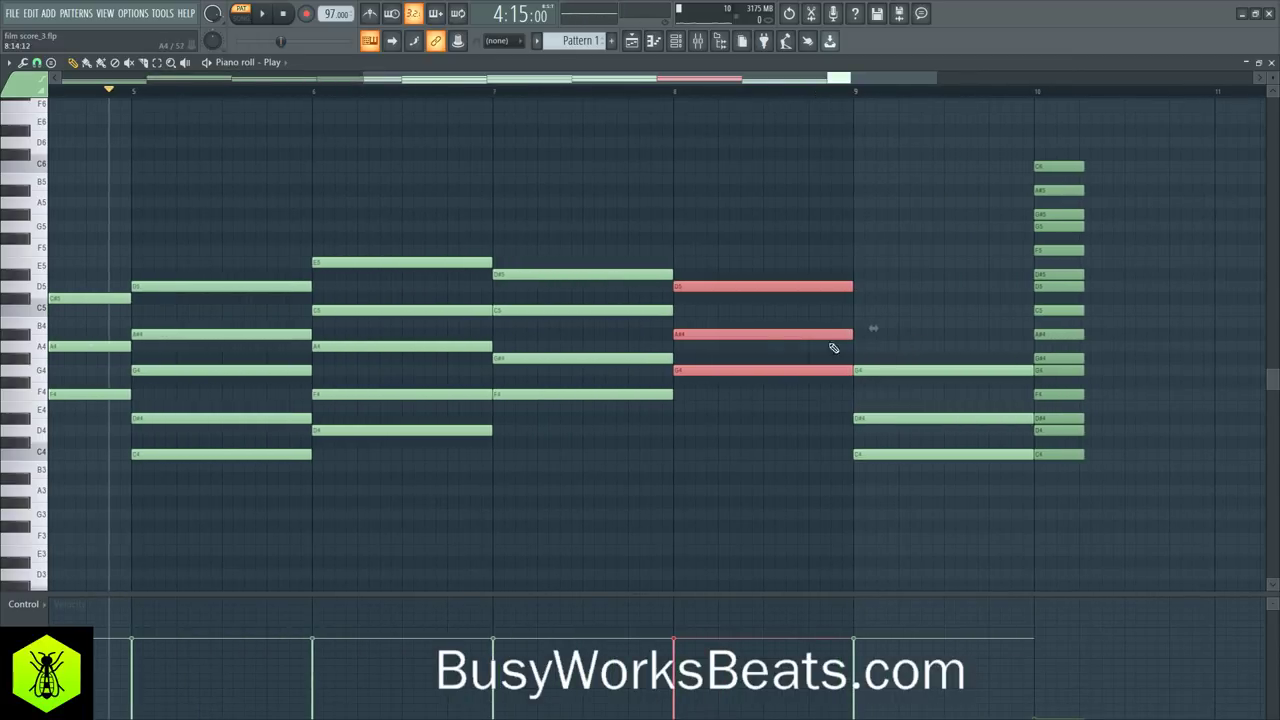
pyautogui.moveTo(752, 356); pyautogui.dragTo(678, 350)
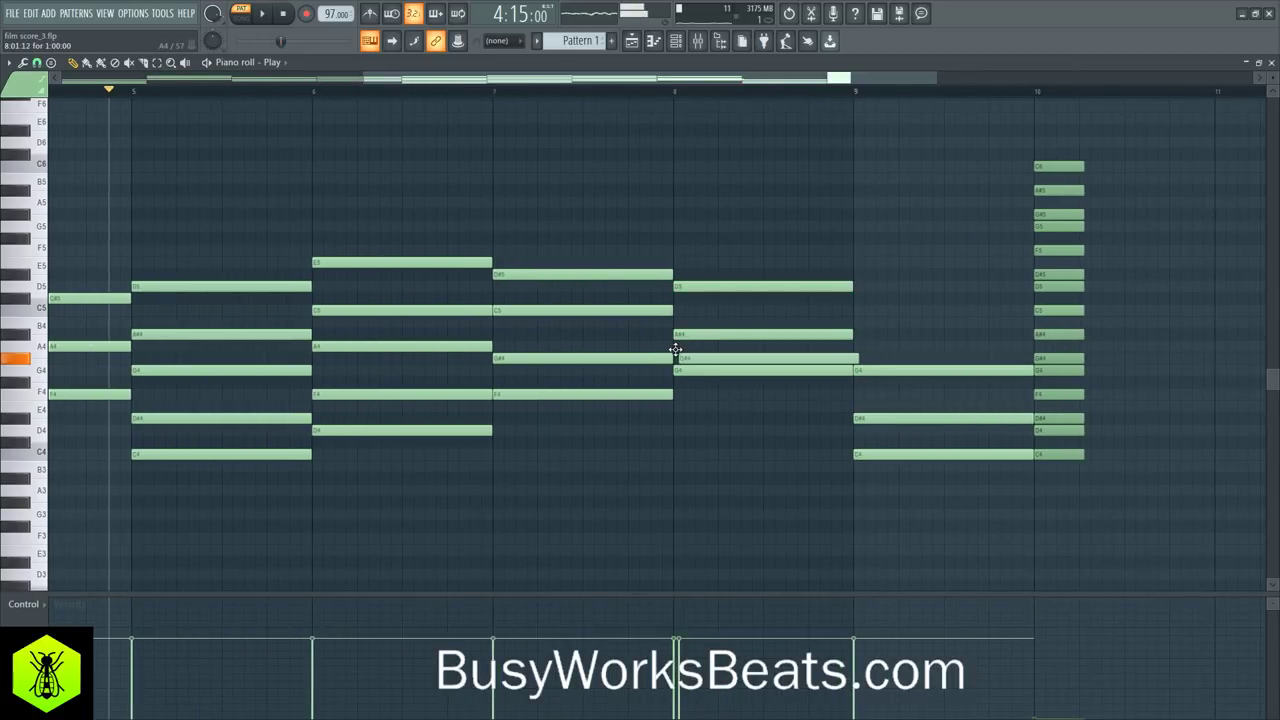
pyautogui.keyDown('ctrl'); pyautogui.click(668, 357); pyautogui.keyUp('ctrl')
pyautogui.keyDown('ctrl'); pyautogui.click(697, 359); pyautogui.keyUp('ctrl')
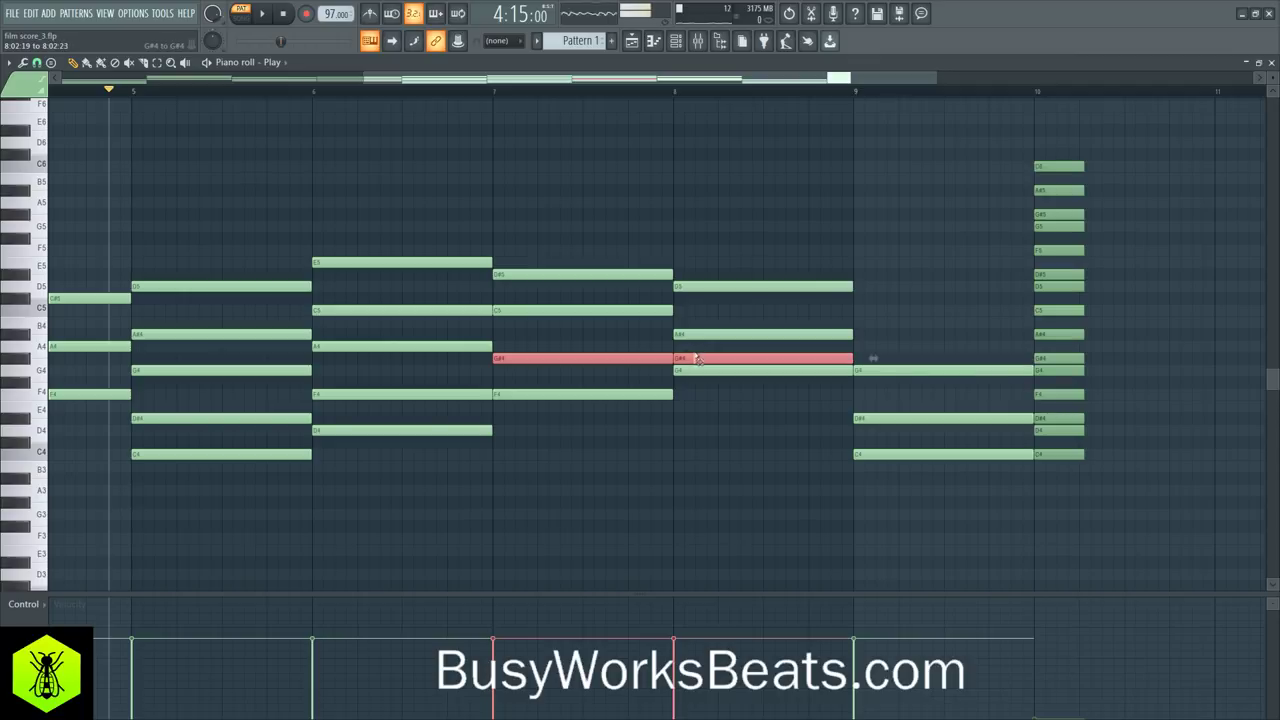
pyautogui.click(491, 91)
pyautogui.press('space')
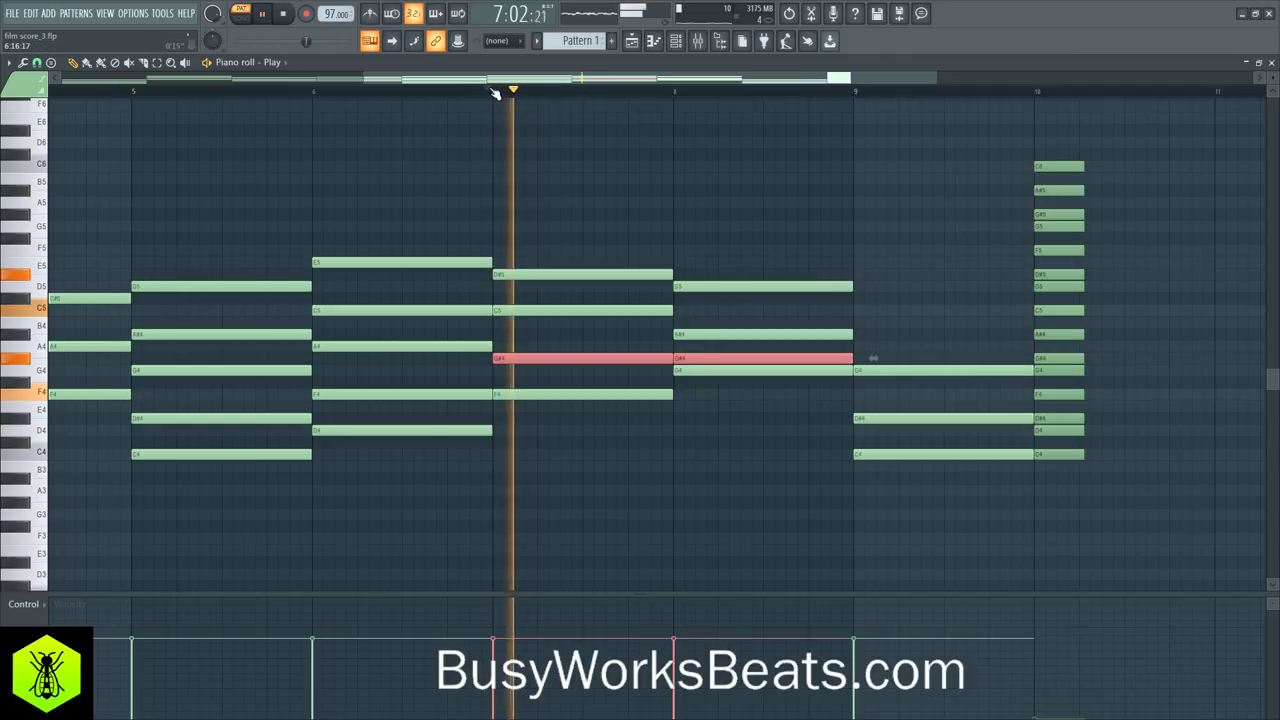
pyautogui.click(653, 174)
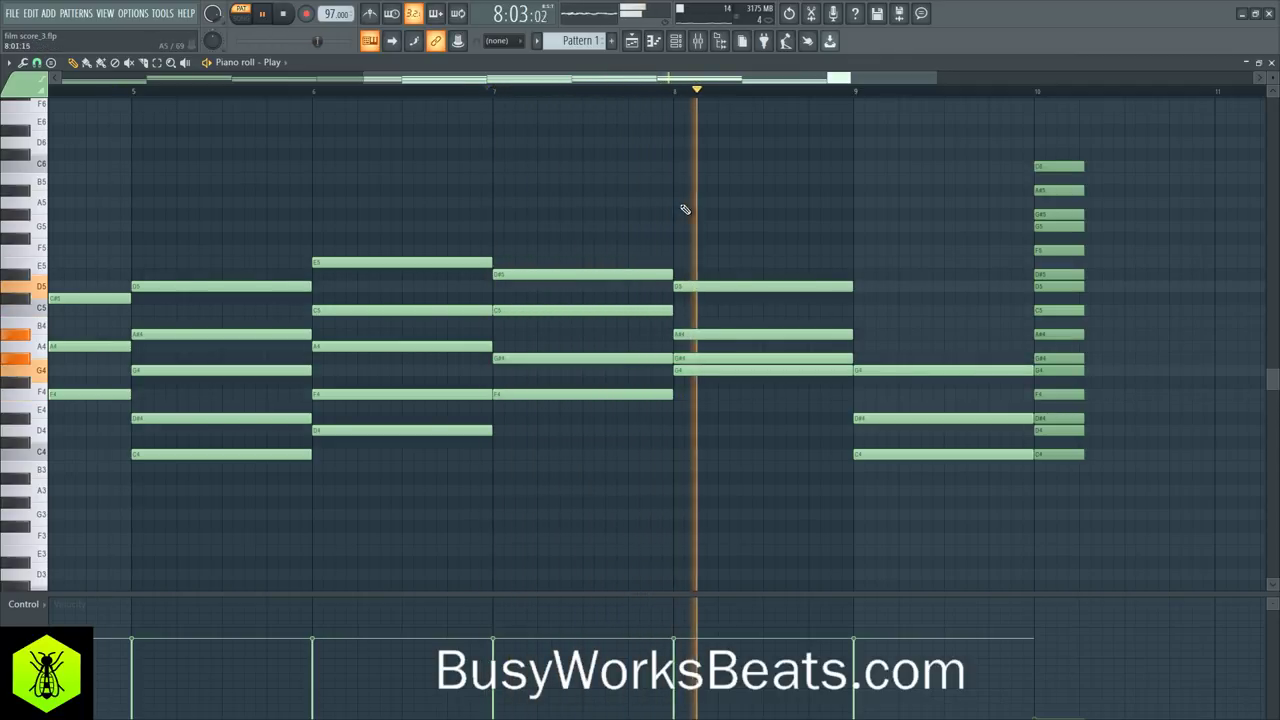
pyautogui.press('space')
# Remove the added G#4 from the bar 8 chord, leaving G4, A#4 and D5
pyautogui.keyDown('ctrl'); pyautogui.click(805, 357); pyautogui.keyUp('ctrl')
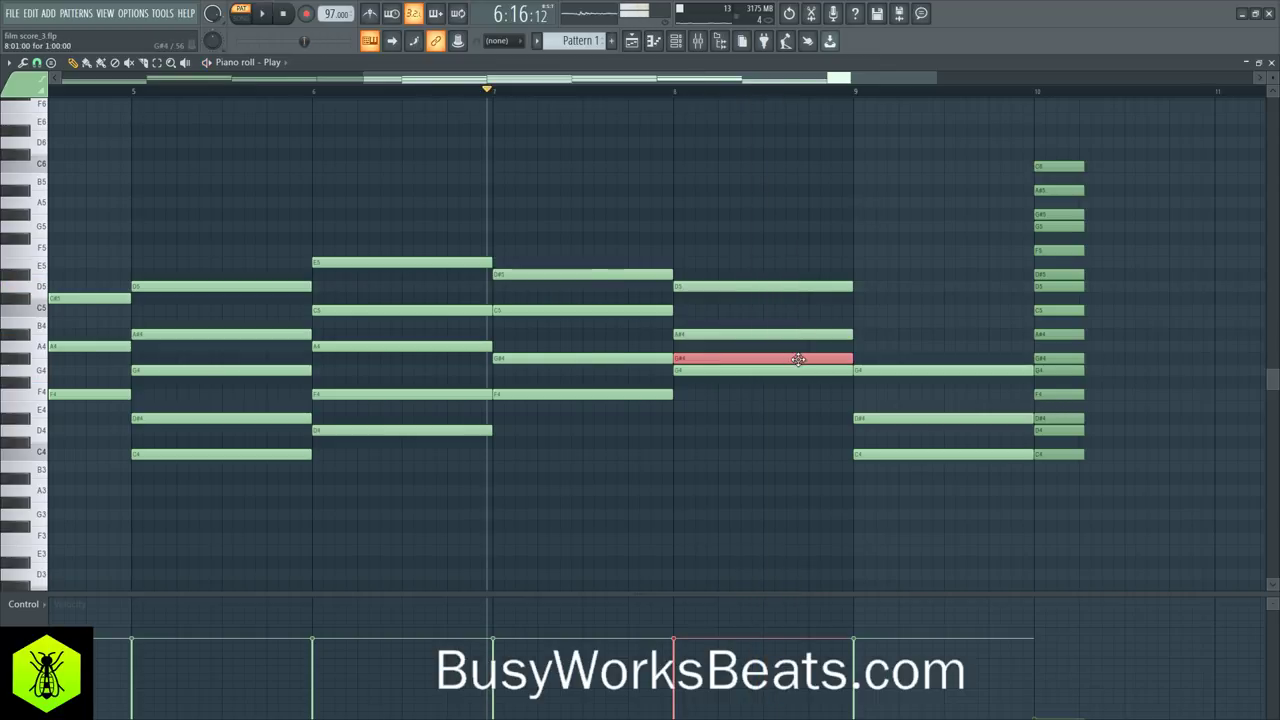
pyautogui.scroll(1, 800, 360)
pyautogui.scroll(1, 800, 362)
pyautogui.press('Delete')
pyautogui.hotkey('ctrl', 'z')
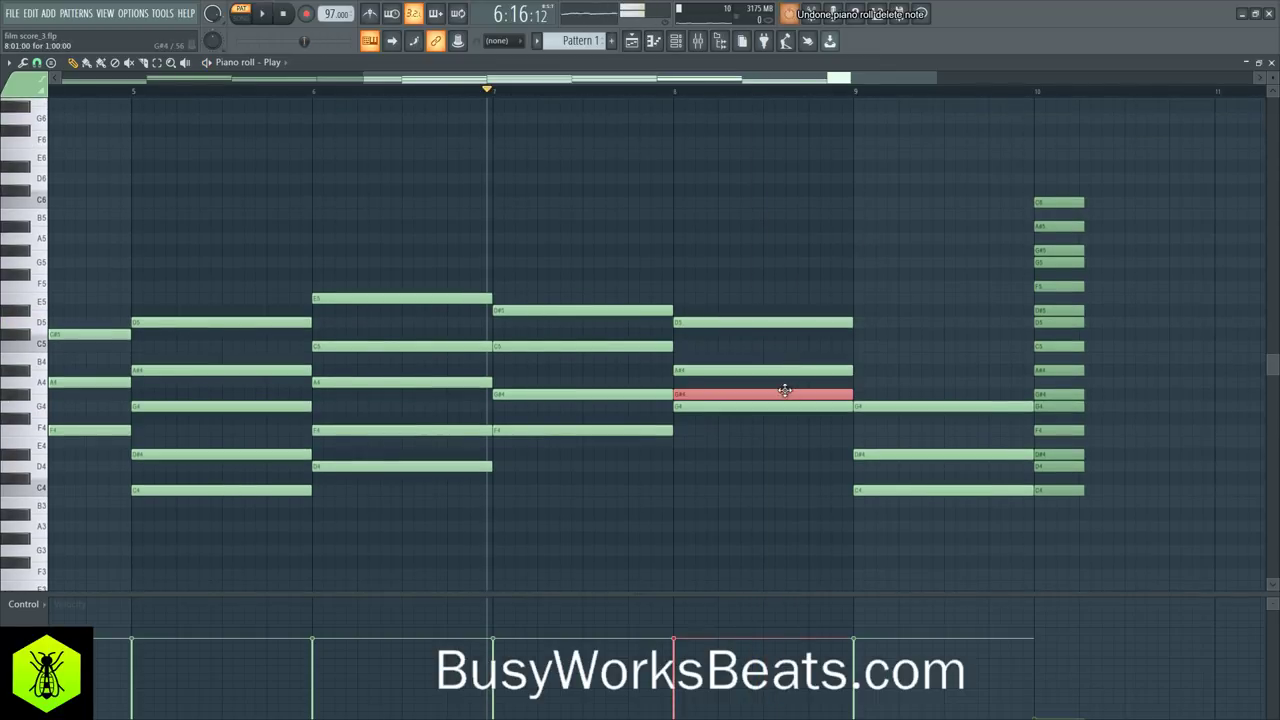
pyautogui.hotkey('ctrl', 'z')
# Return playback to bar 1, start playing the progression and open the Playlist
pyautogui.scroll(-3, 689, 103)
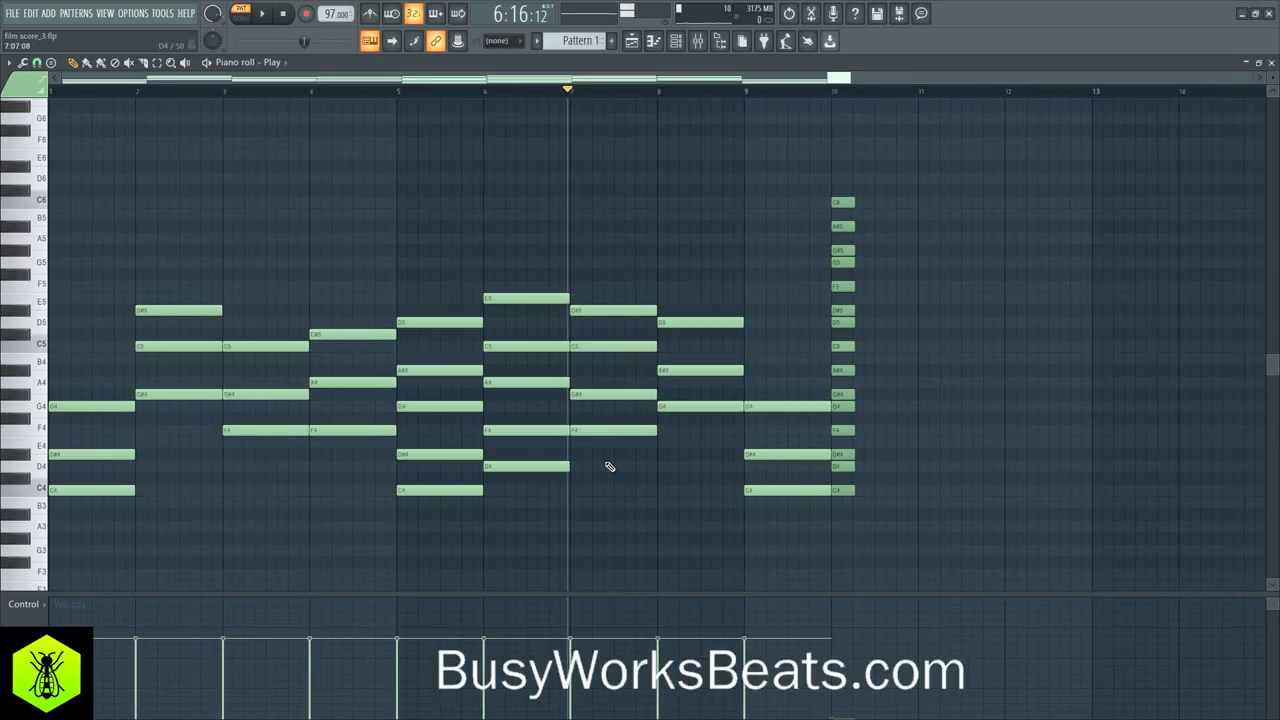
pyautogui.press('space')
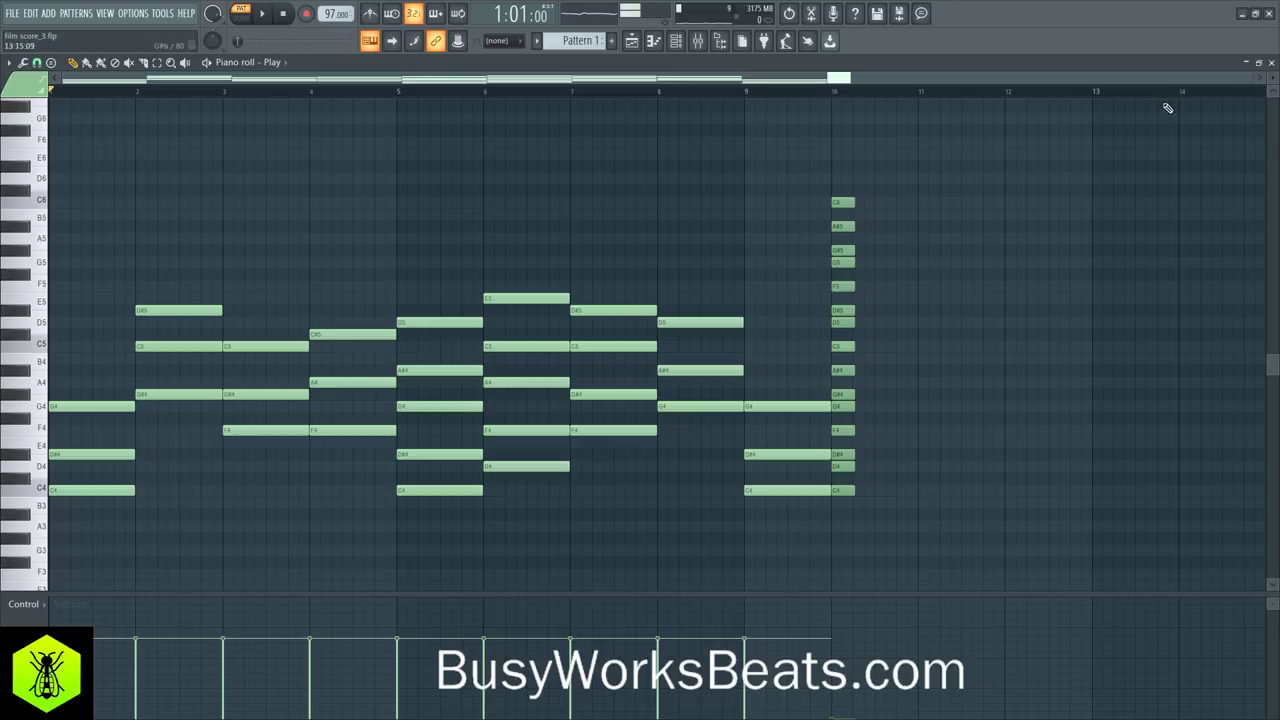
pyautogui.press('space')
pyautogui.press('F5')
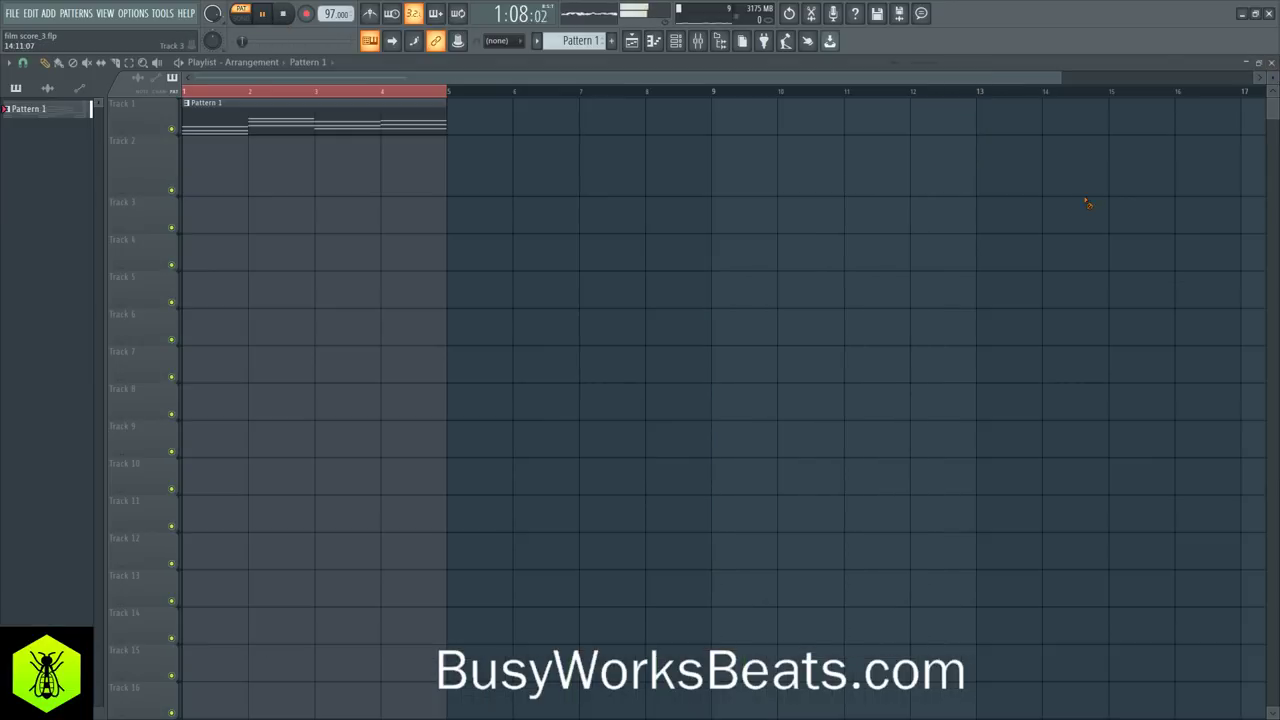
# Switch playback to song mode, stop it and extend the Pattern 1 clip on Track 1 to the start of bar 10
pyautogui.press('l')
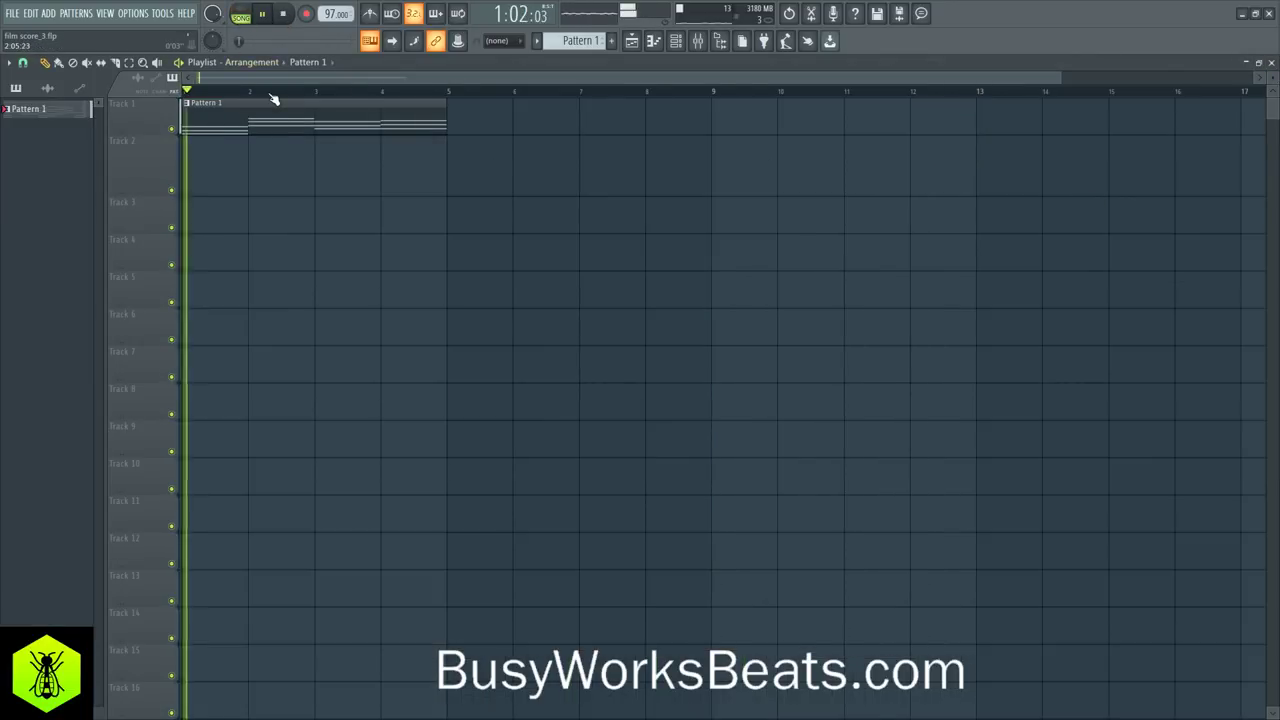
pyautogui.scroll(-1, 278, 101)
pyautogui.press('space')
pyautogui.moveTo(395, 115); pyautogui.dragTo(668, 153)
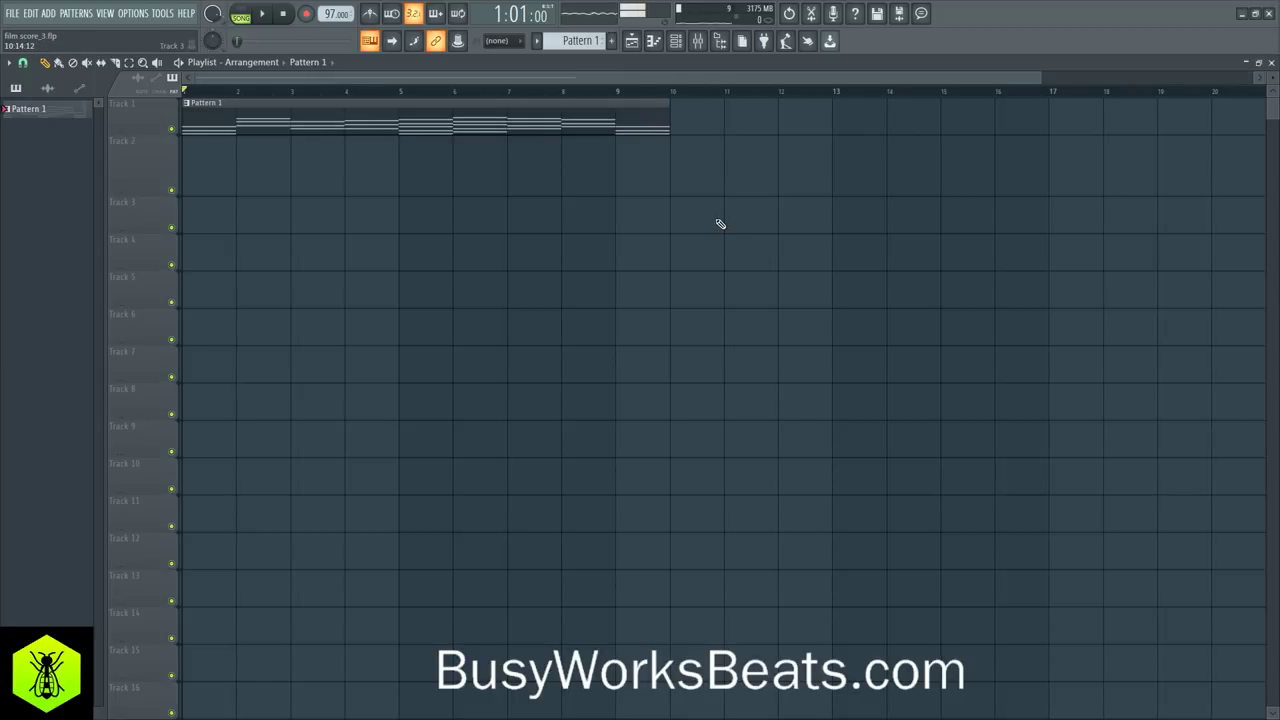
# Open the Play channel's notes in the piano roll and play the arrangement from bar 1 into bar 9
pyautogui.click(680, 42)
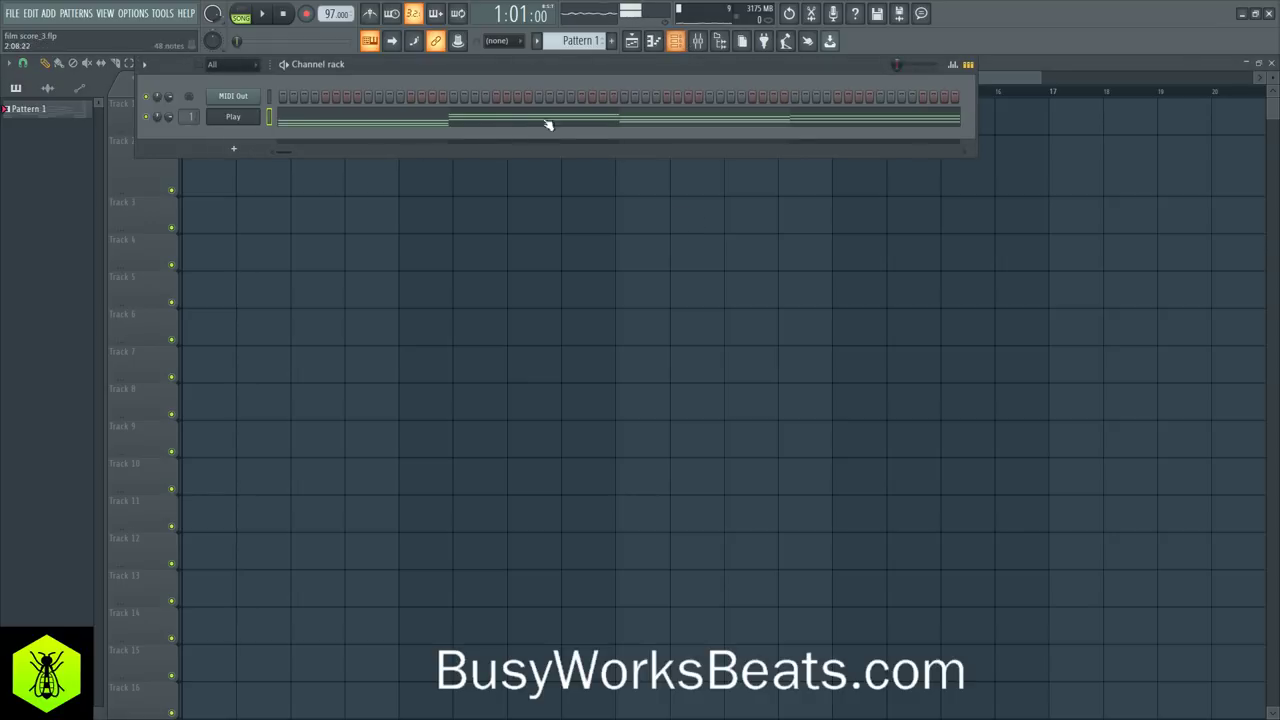
pyautogui.click(363, 123)
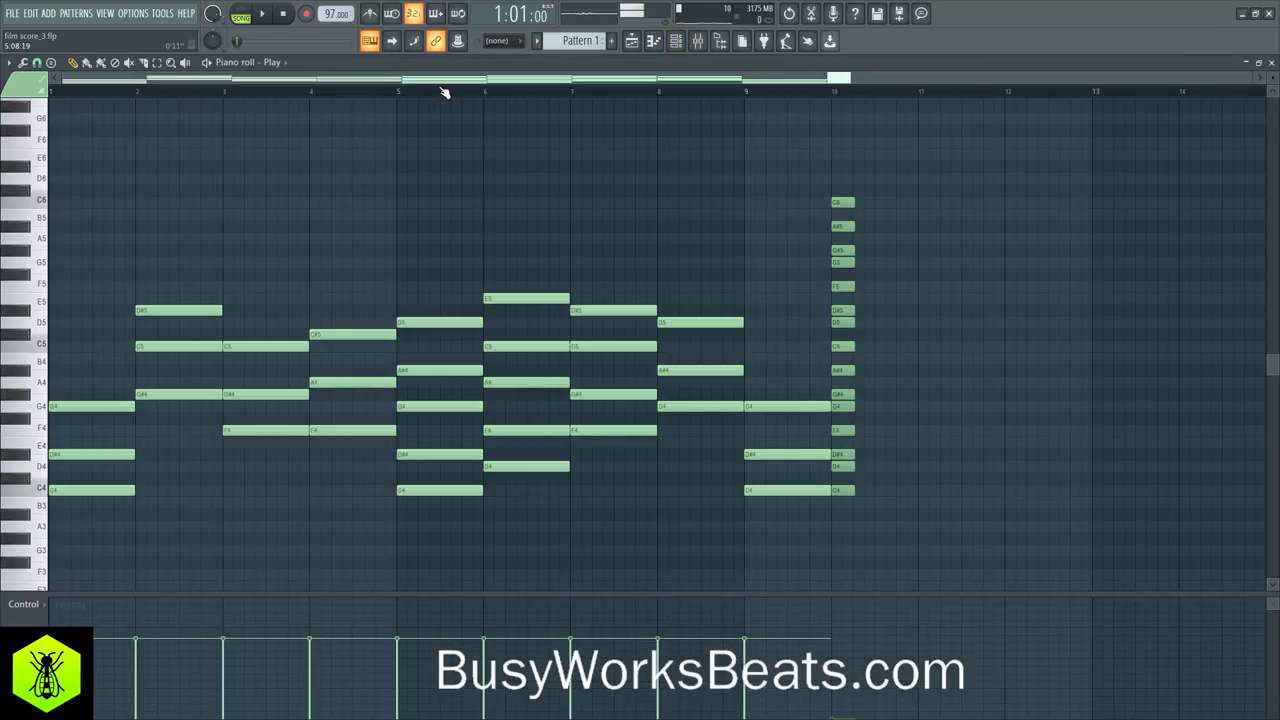
pyautogui.press('space')
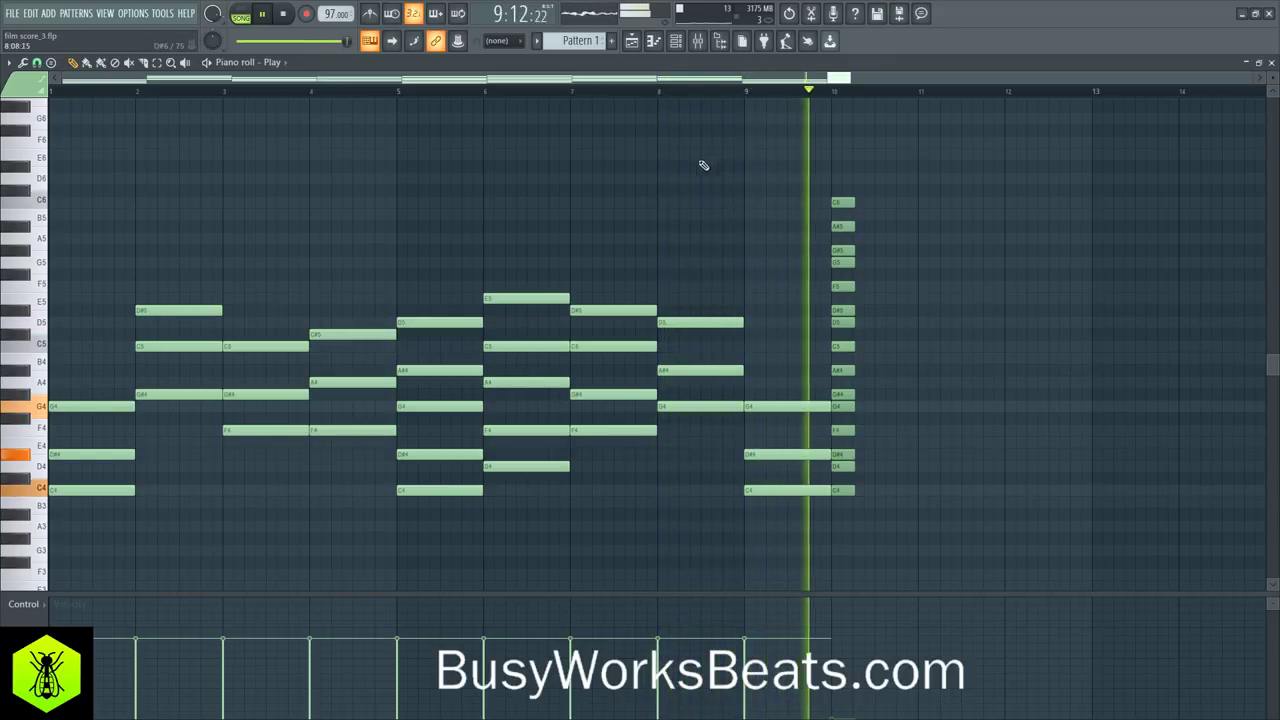
pyautogui.press('space')
# Highlight the closing chords in bars 8 and 9, including the bar 9 chord alone, ending with both selected
pyautogui.moveTo(705, 244); pyautogui.dragTo(763, 512)
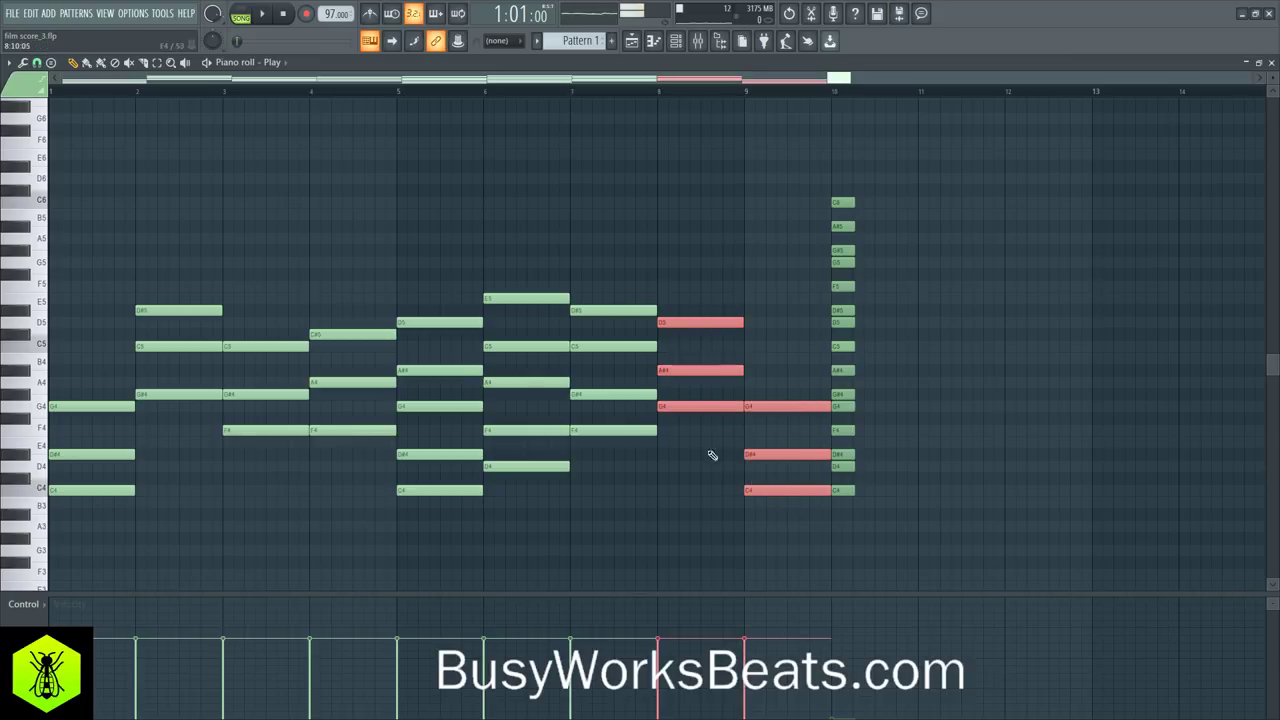
pyautogui.moveTo(705, 292); pyautogui.dragTo(720, 465)
pyautogui.hotkey('ctrl', 'Right')
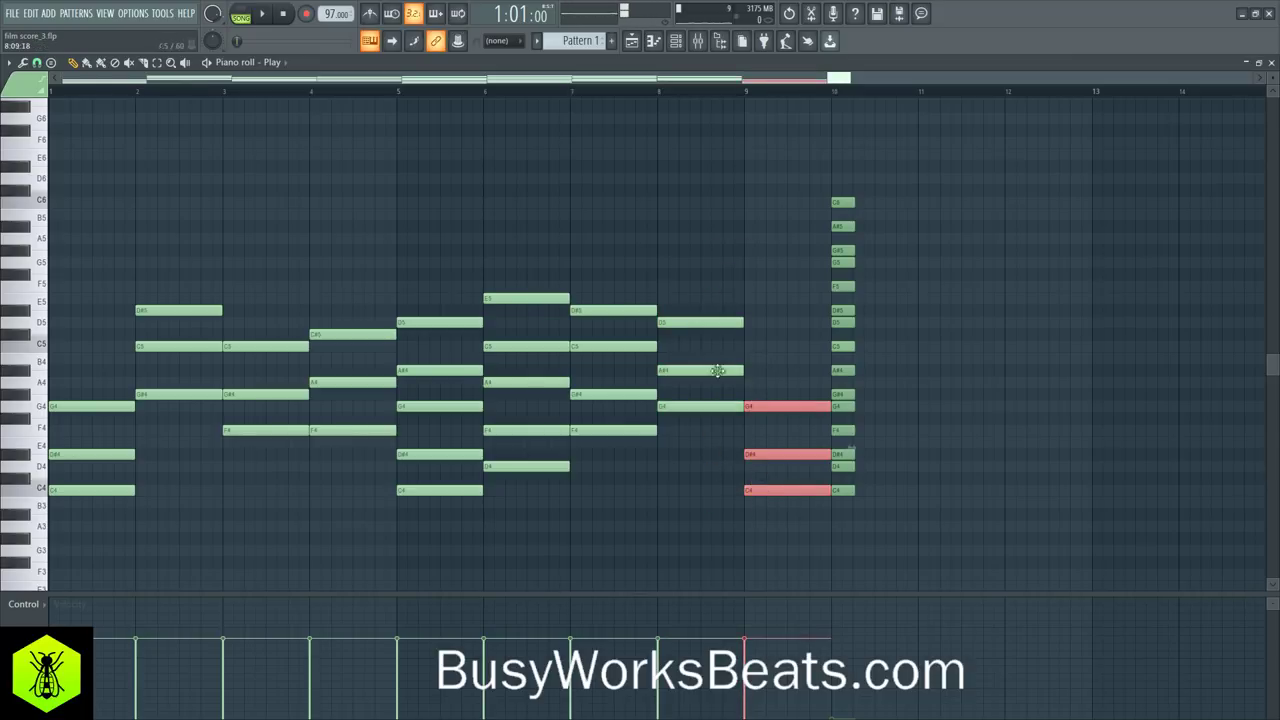
pyautogui.moveTo(689, 252); pyautogui.dragTo(760, 530)
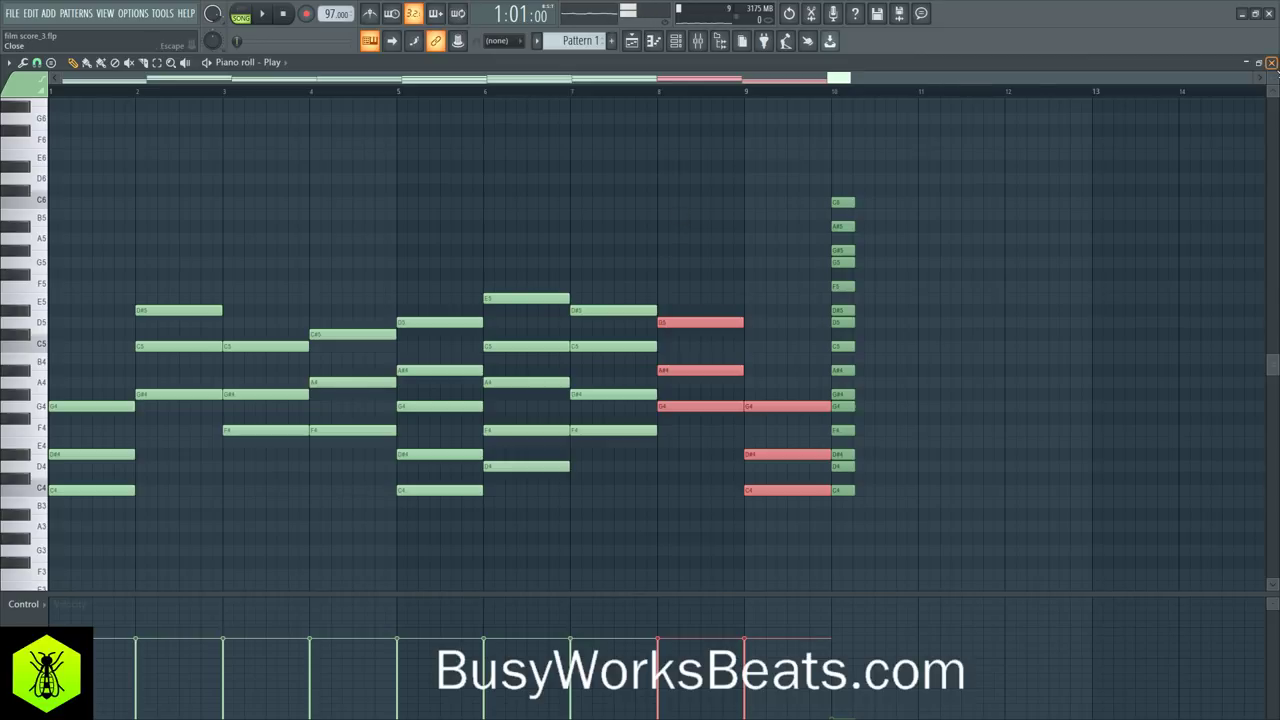
# Close the piano roll and open the Play channel's instrument window
pyautogui.click(1271, 62)
pyautogui.click(231, 116)
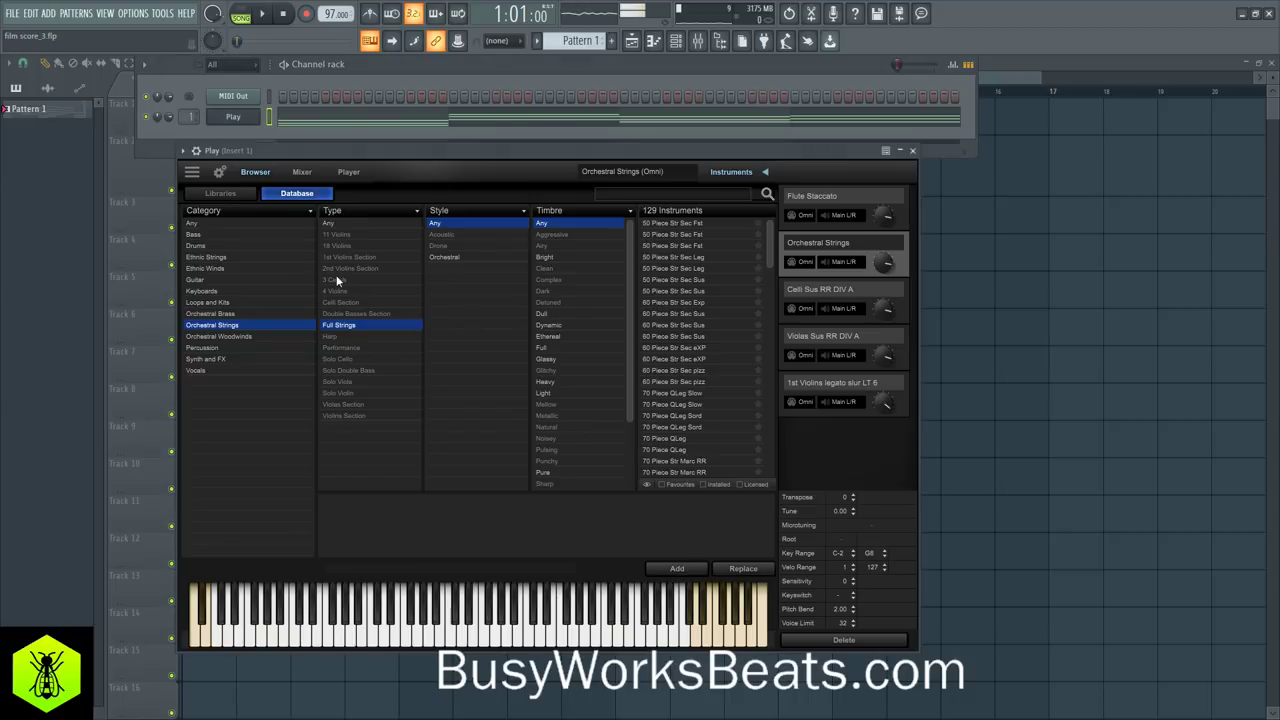